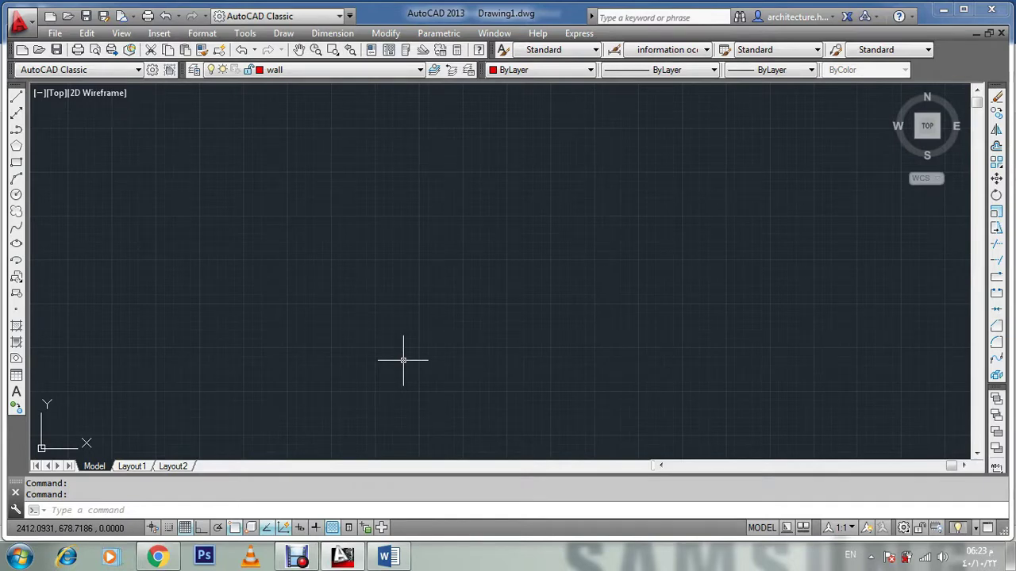
Step: Turn on all object snap modes except Insertion in the drafting settings
{"action": "type", "text": "osnap"}
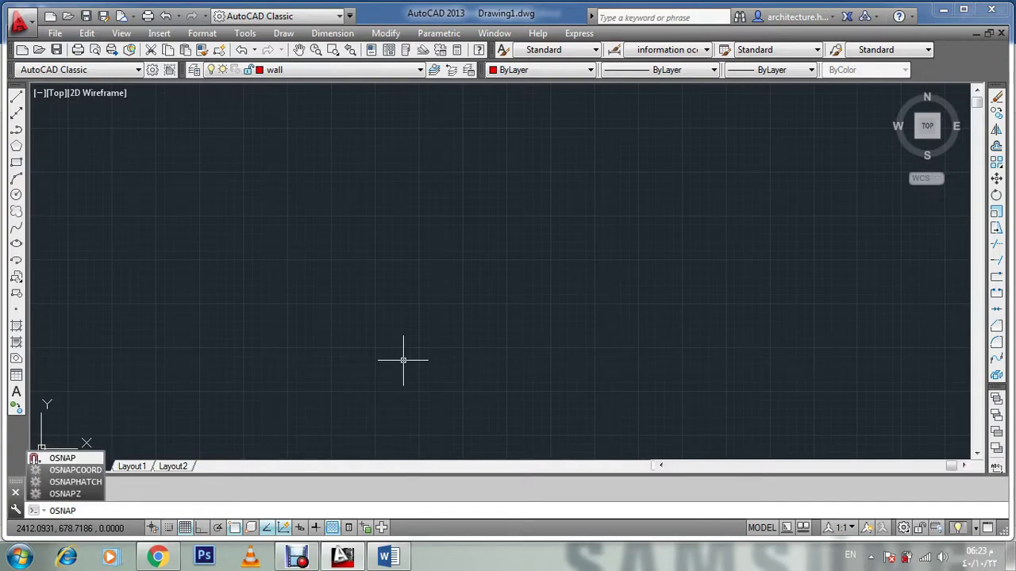
{"action": "key", "text": "Return"}
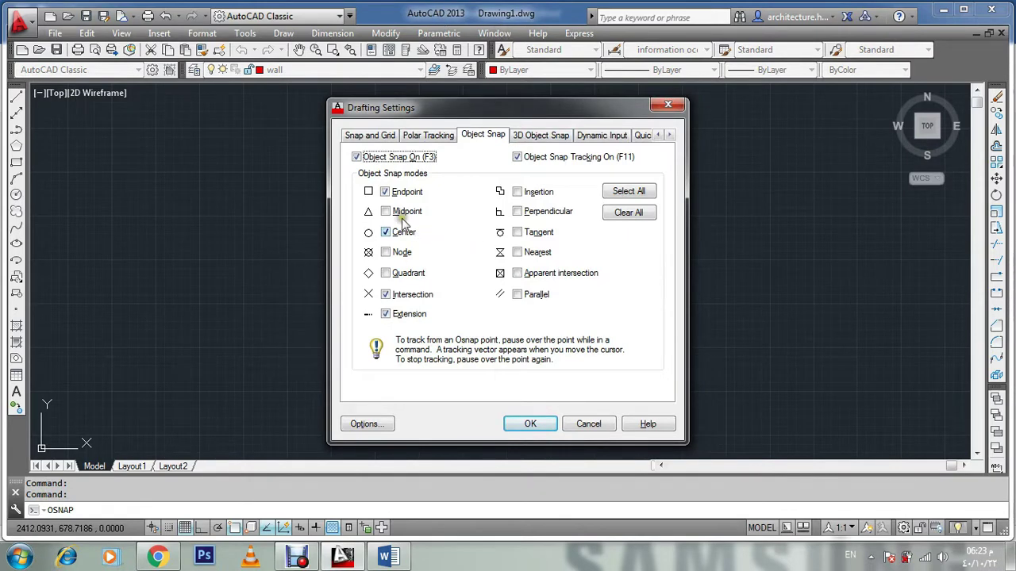
{"action": "left_click", "coordinate": [631, 191]}
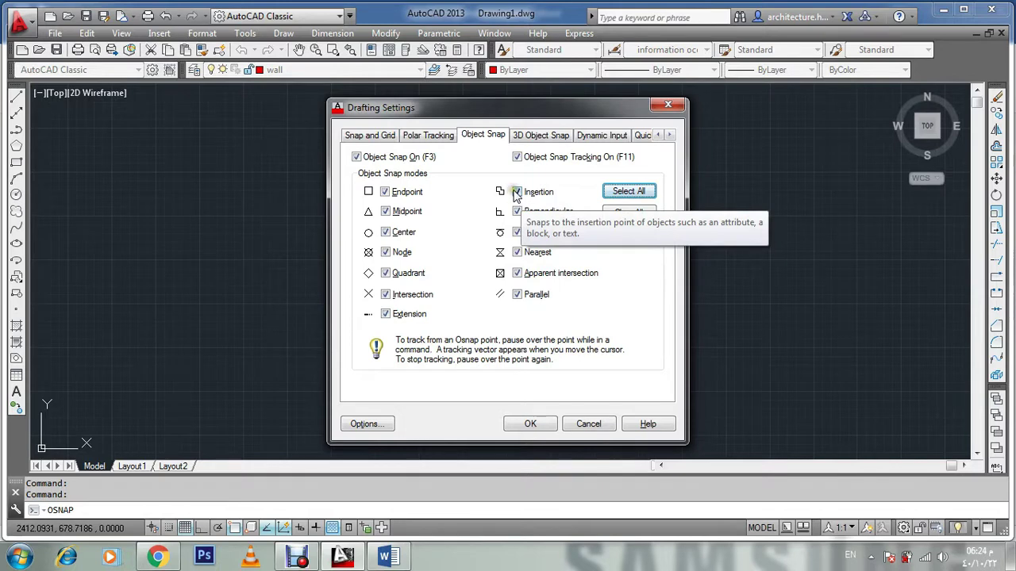
{"action": "left_click", "coordinate": [520, 195]}
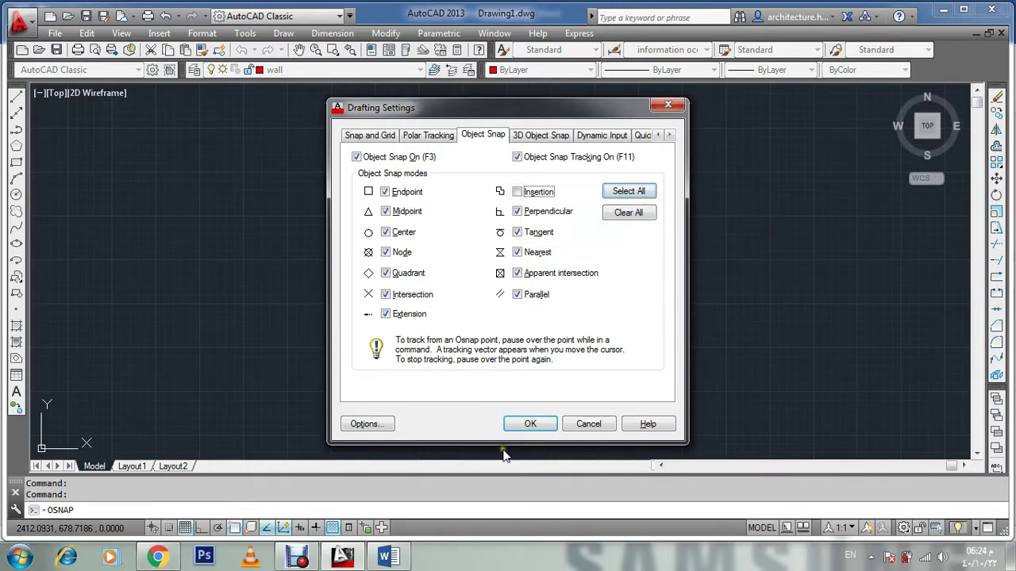
{"action": "left_click", "coordinate": [530, 423]}
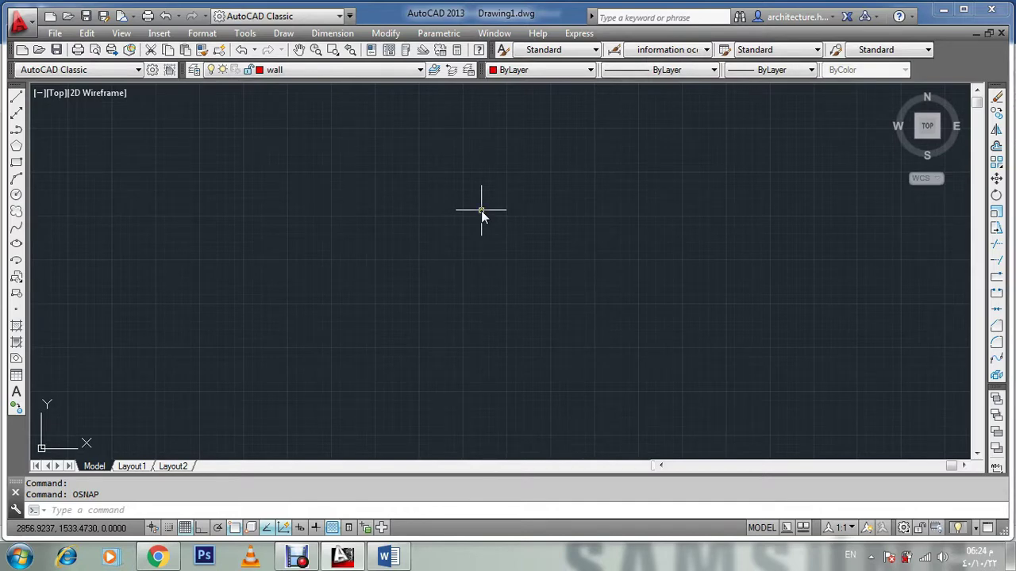
Step: Review the drawing's layers and their properties in the Layer Properties Manager
{"action": "type", "text": "La"}
{"action": "key", "text": "Return"}
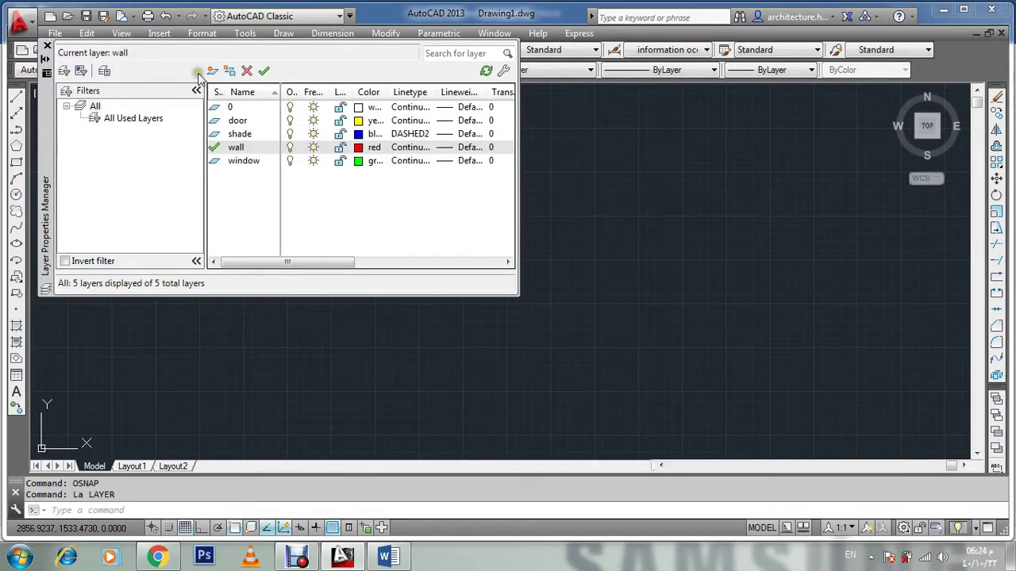
{"action": "left_click", "coordinate": [47, 48]}
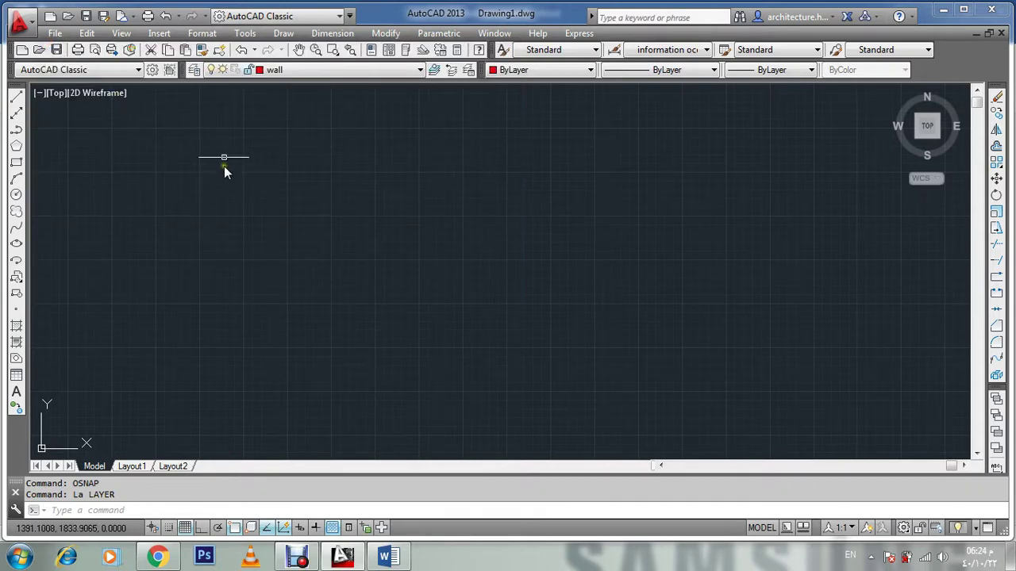
{"action": "type", "text": "RE"}
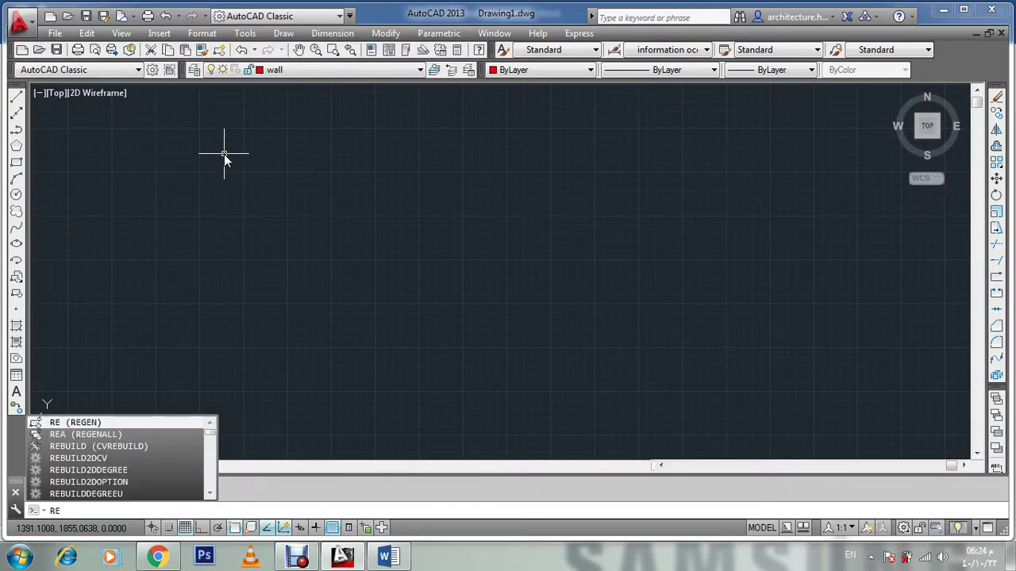
{"action": "type", "text": "c"}
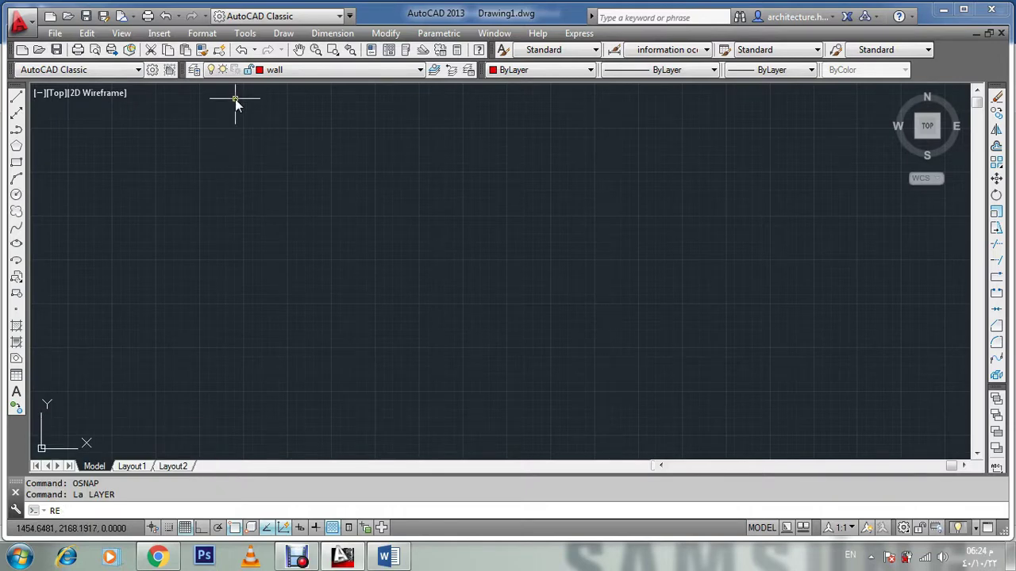
{"action": "key", "text": "Return"}
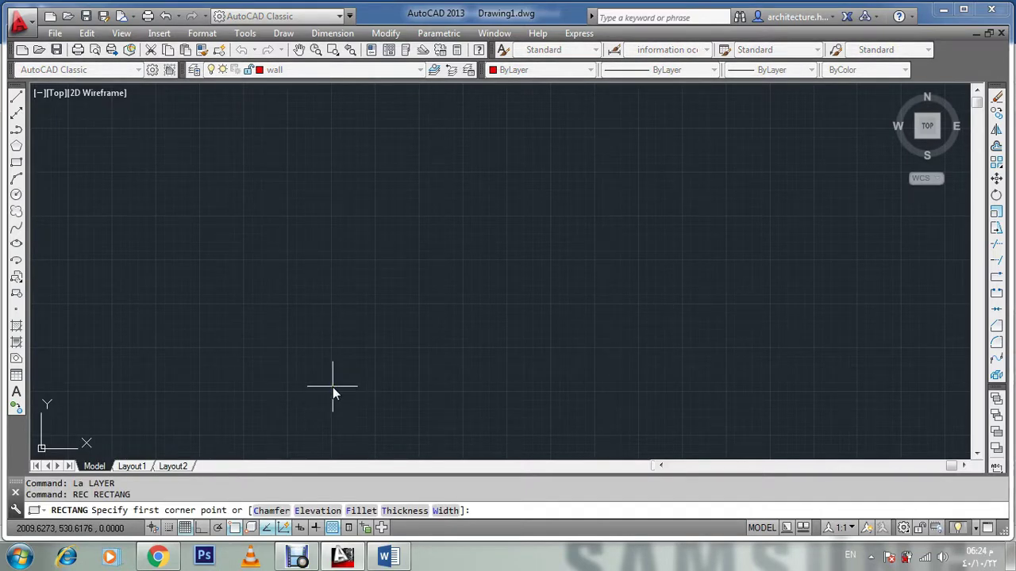
{"action": "left_click", "coordinate": [332, 387]}
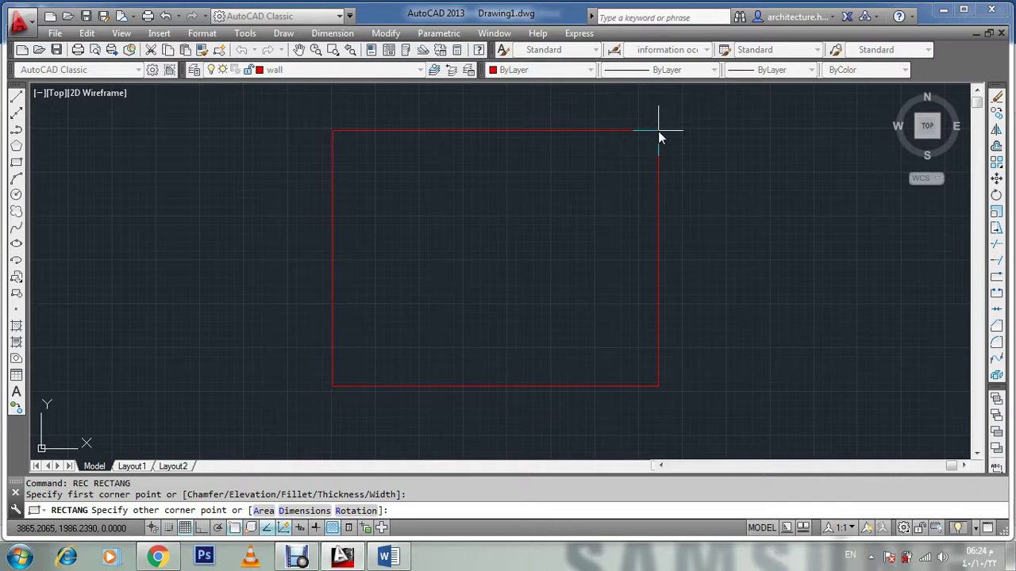
{"action": "key", "text": "F8"}
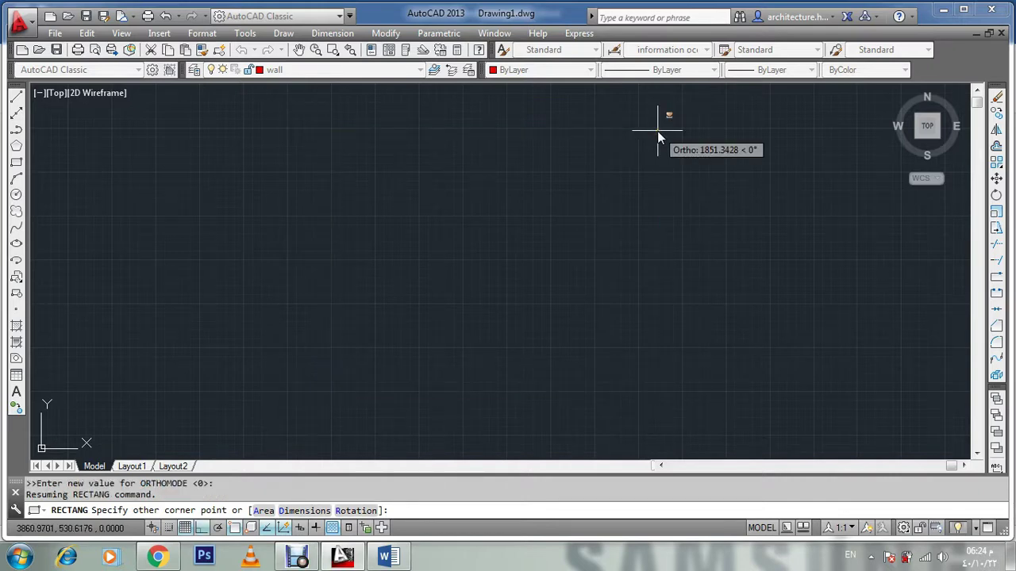
{"action": "type", "text": "@"}
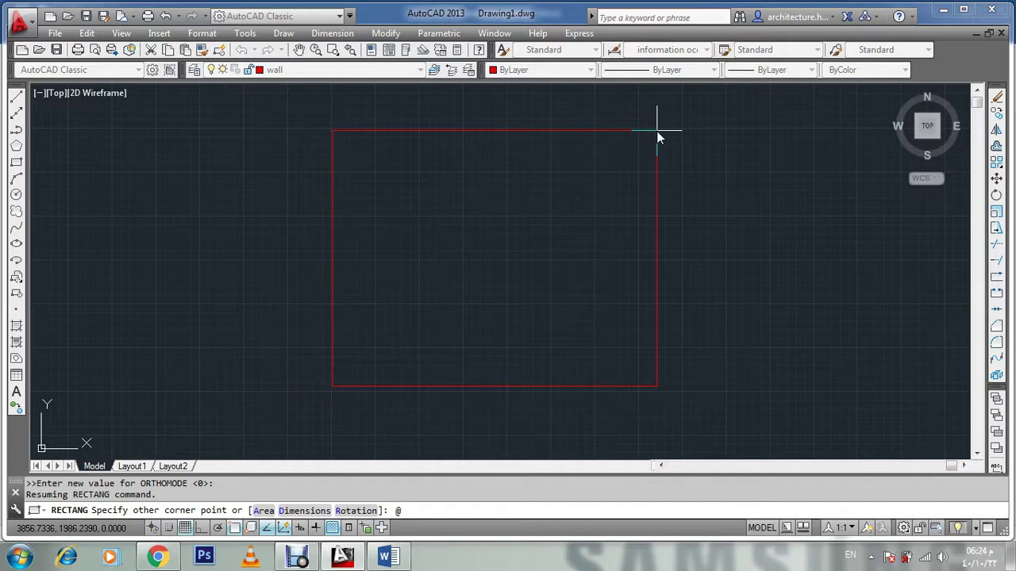
{"action": "type", "text": "10"}
{"action": "type", "text": ",10"}
{"action": "key", "text": "space"}
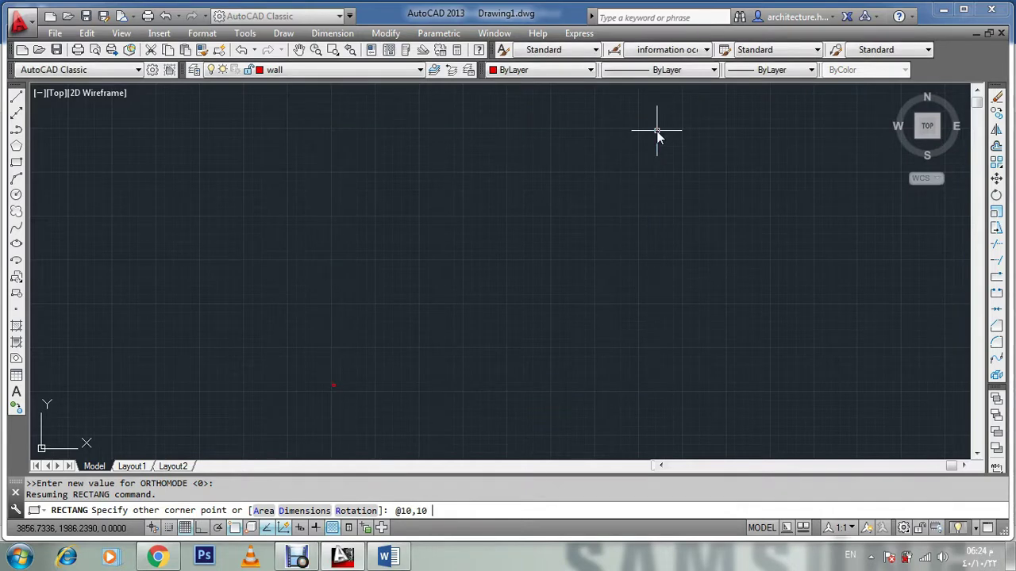
{"action": "key", "text": "Escape"}
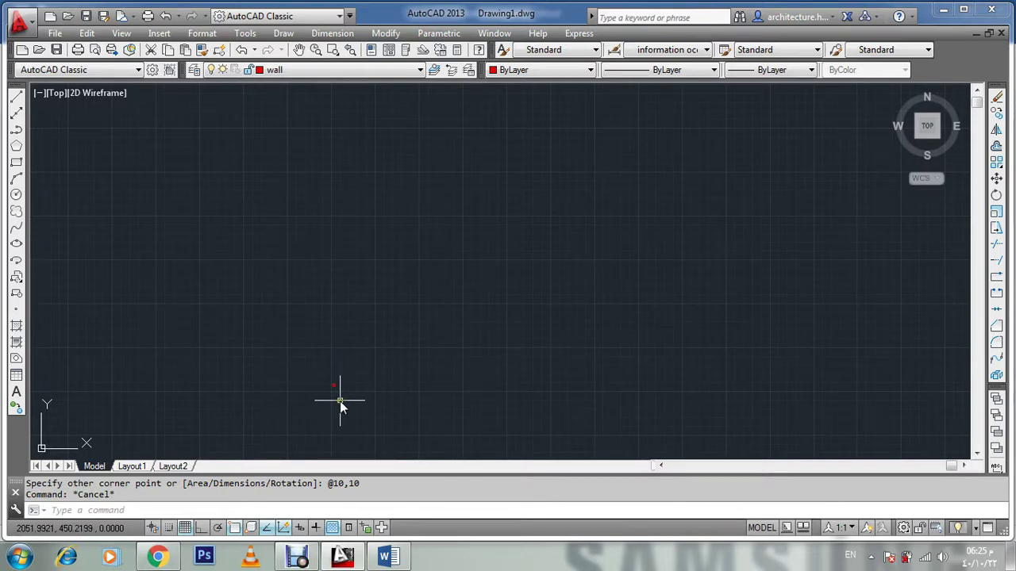
{"action": "type", "text": "Z"}
{"action": "key", "text": "Return"}
{"action": "type", "text": "e"}
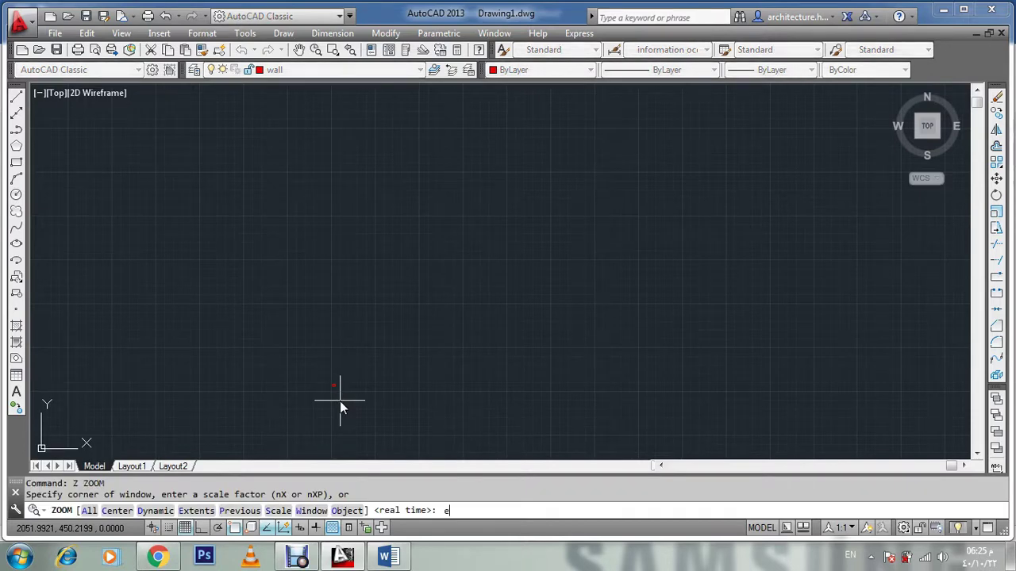
{"action": "key", "text": "Return"}
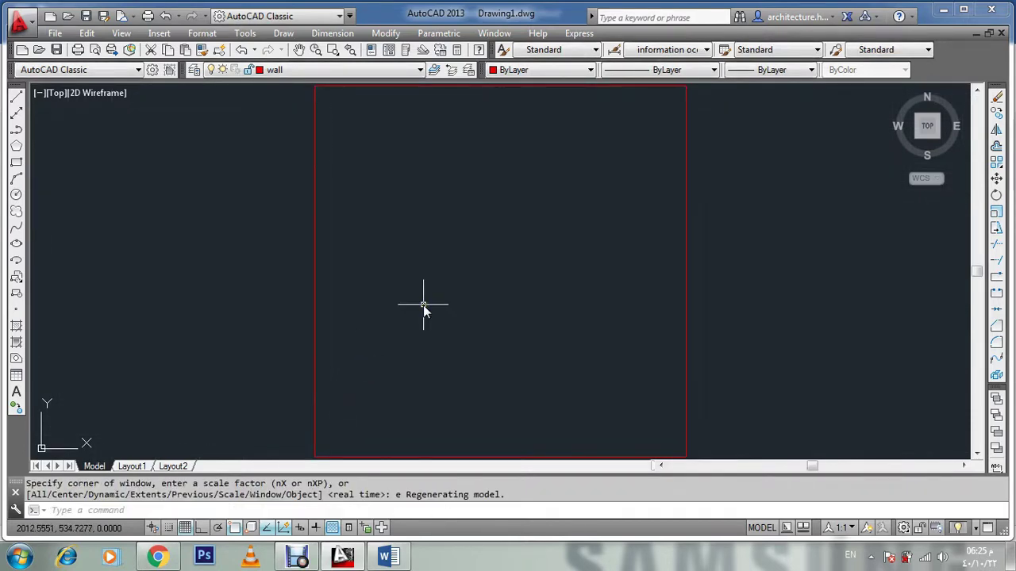
{"action": "key", "text": "ctrl+z"}
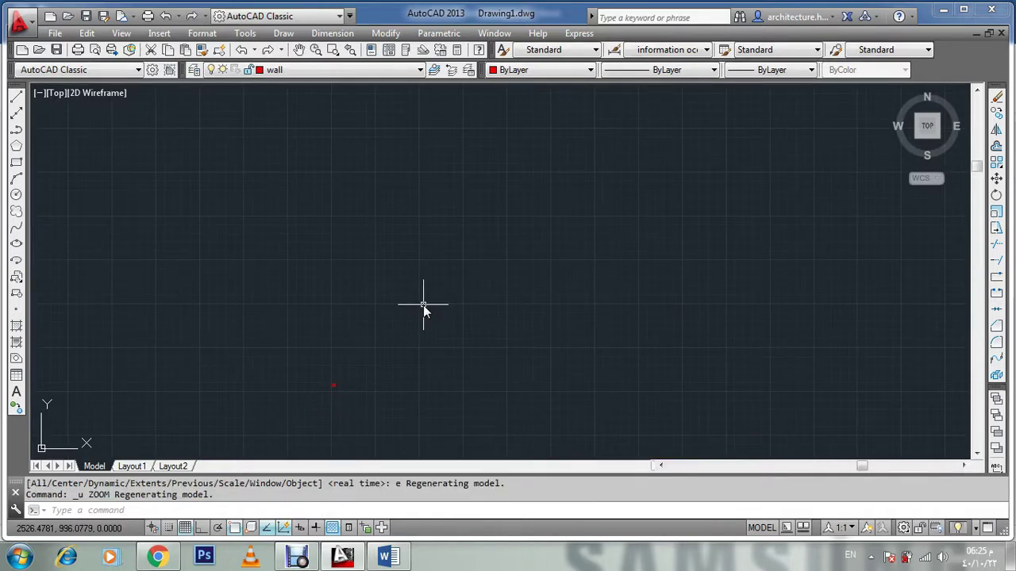
Step: Zoom to the drawing extents so the whole square fits the view
{"action": "type", "text": "z"}
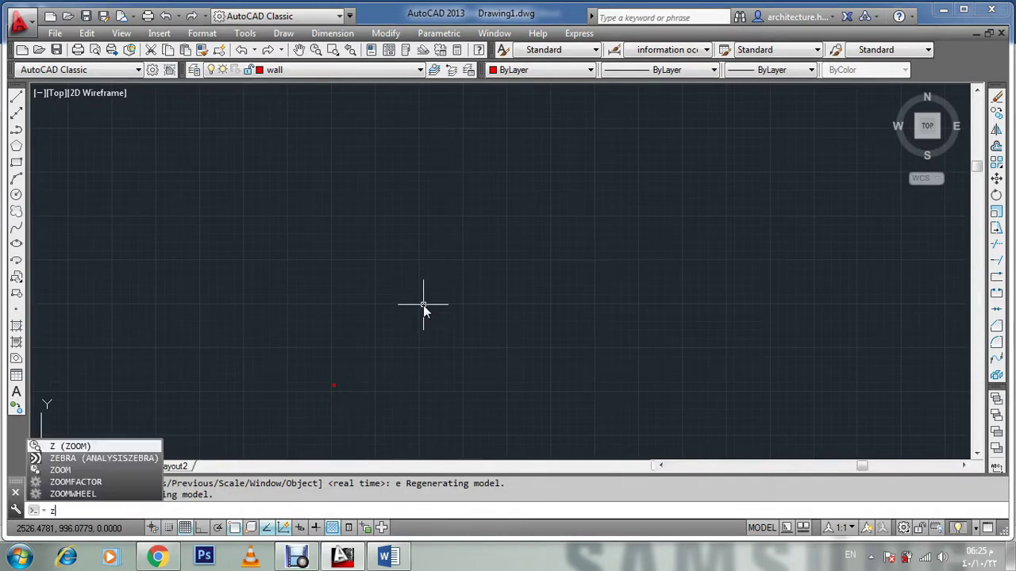
{"action": "key", "text": "Return"}
{"action": "type", "text": "e"}
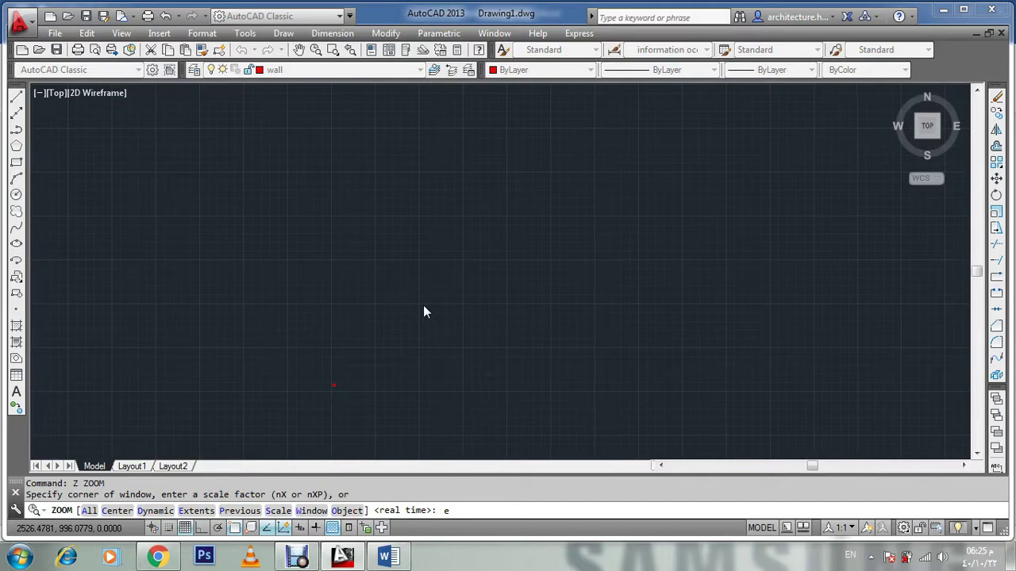
{"action": "key", "text": "Return"}
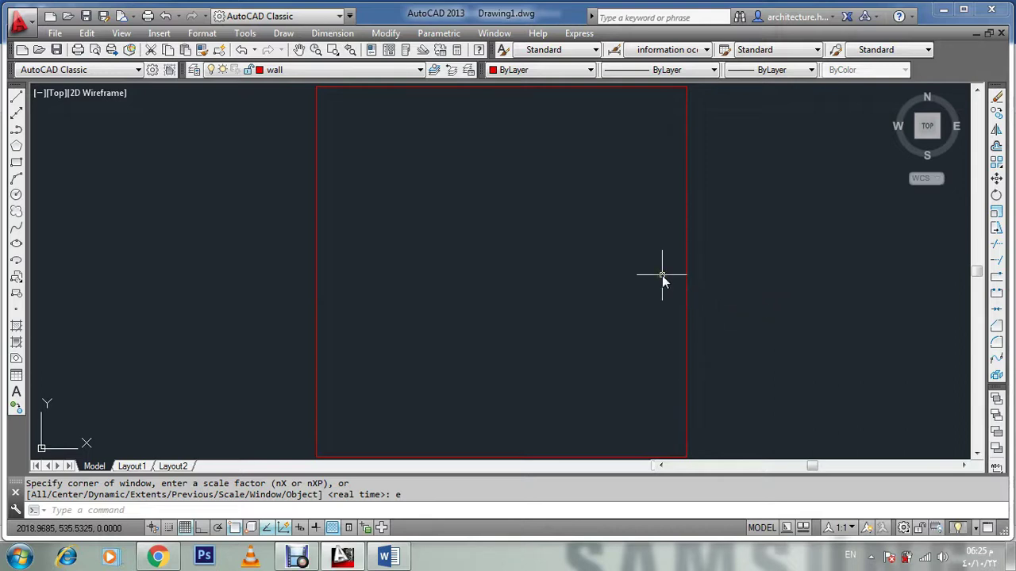
Step: Switch to the information ocean document in Word, look up the metre equivalent of 9 inches, and return to AutoCAD
{"action": "mouse_move", "coordinate": [388, 557]}
{"action": "left_click", "coordinate": [353, 421]}
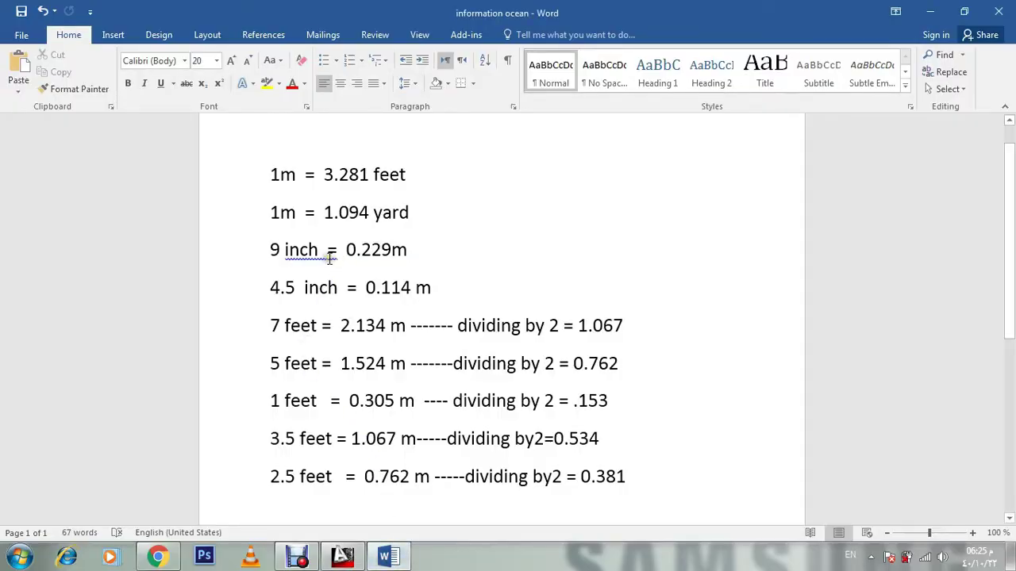
{"action": "left_click_drag", "start_coordinate": [361, 250], "coordinate": [385, 250]}
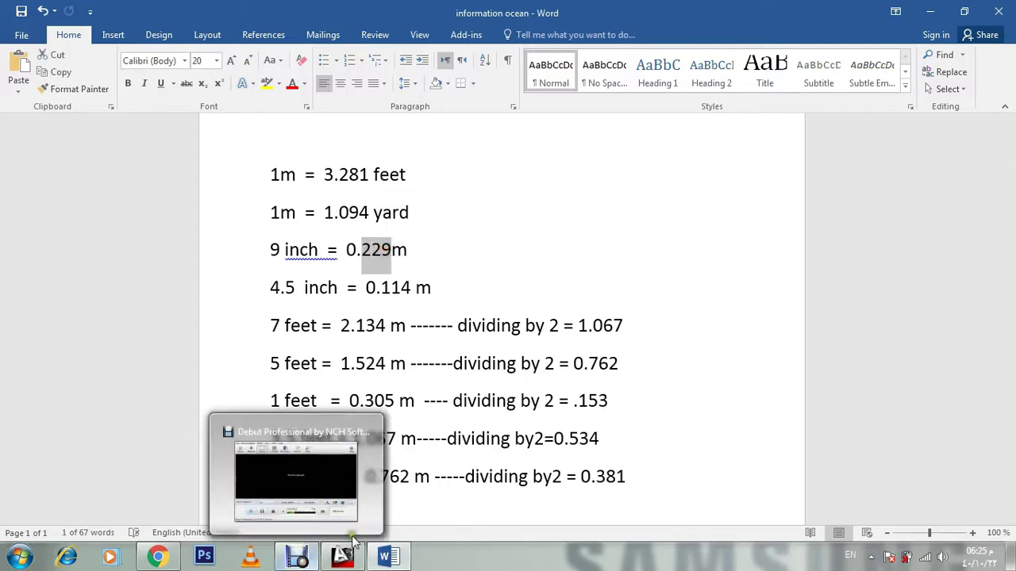
{"action": "left_click", "coordinate": [343, 558]}
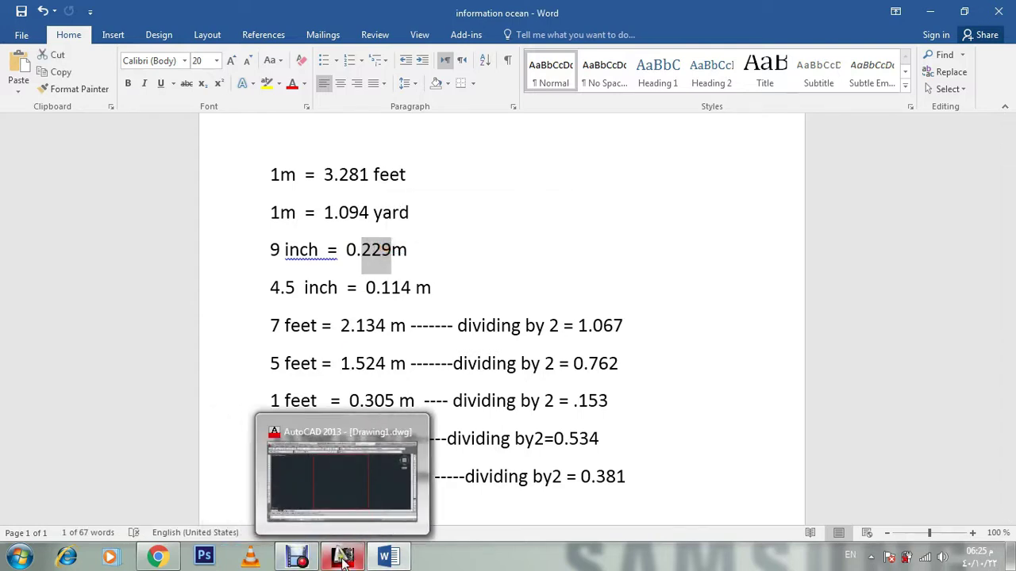
Step: Offset the square inward by .229 to form the inner face of the walls
{"action": "type", "text": "o"}
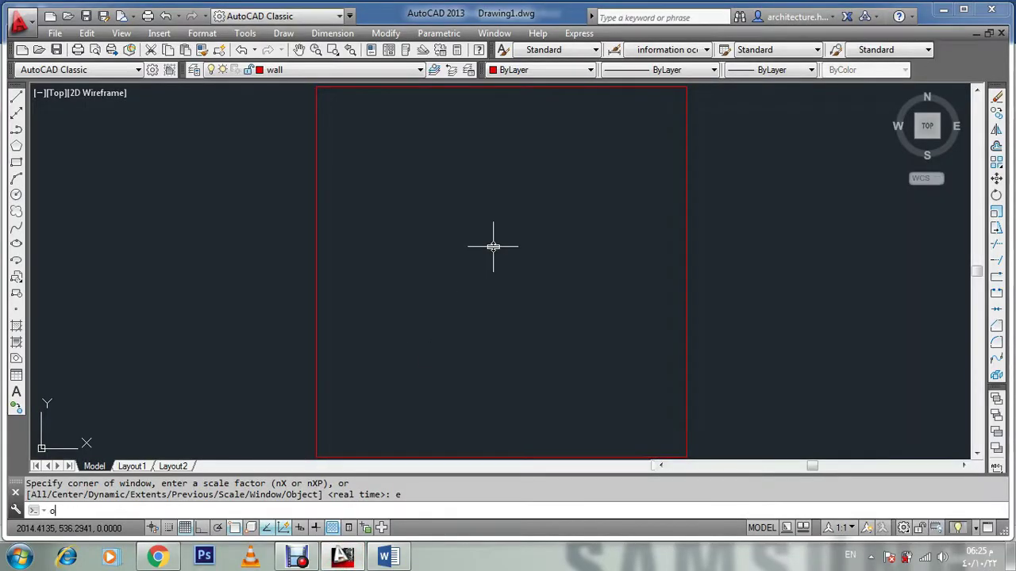
{"action": "key", "text": "Return"}
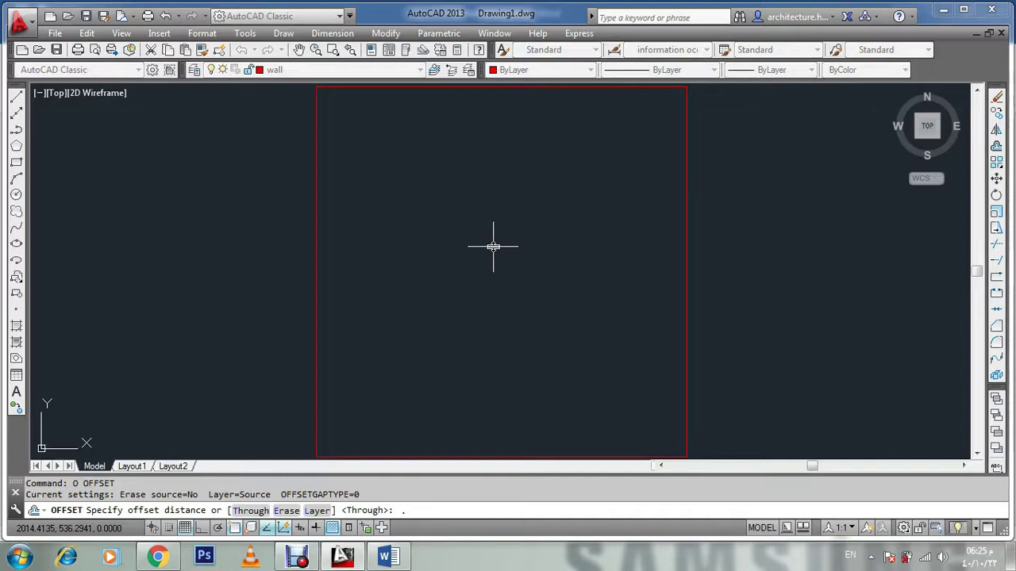
{"action": "type", "text": ".229"}
{"action": "key", "text": "Return"}
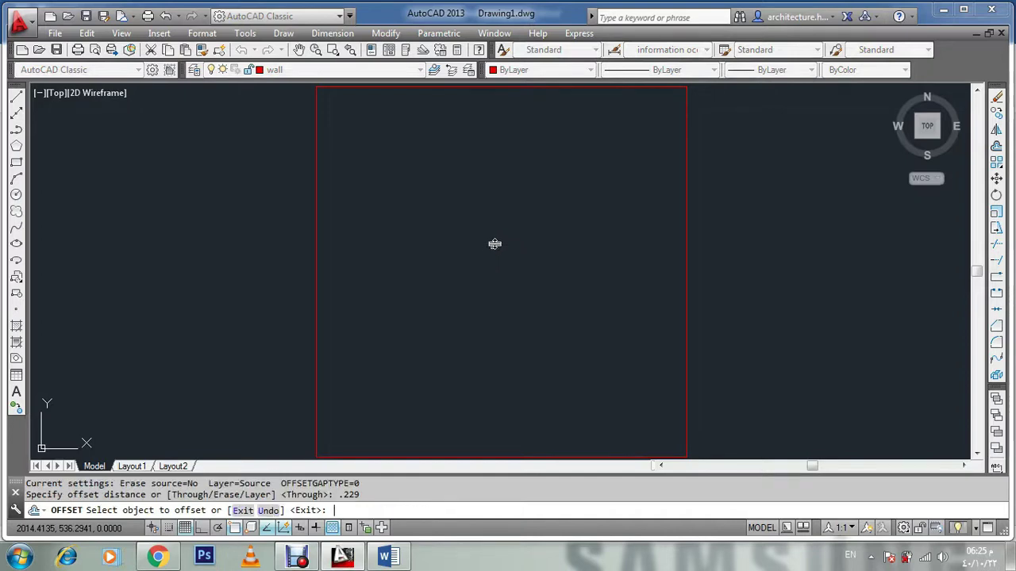
{"action": "left_click", "coordinate": [686, 144]}
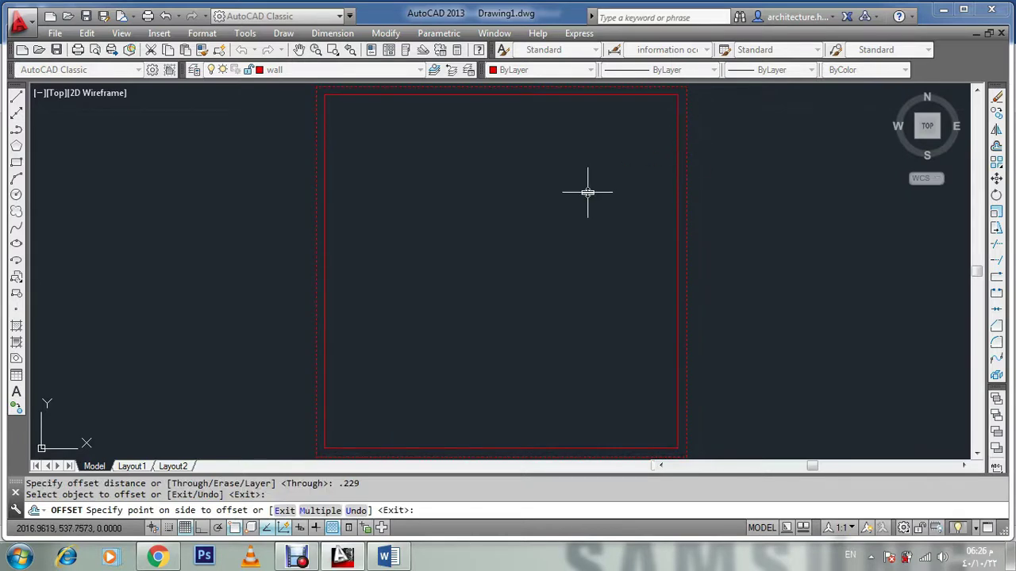
{"action": "left_click", "coordinate": [587, 192]}
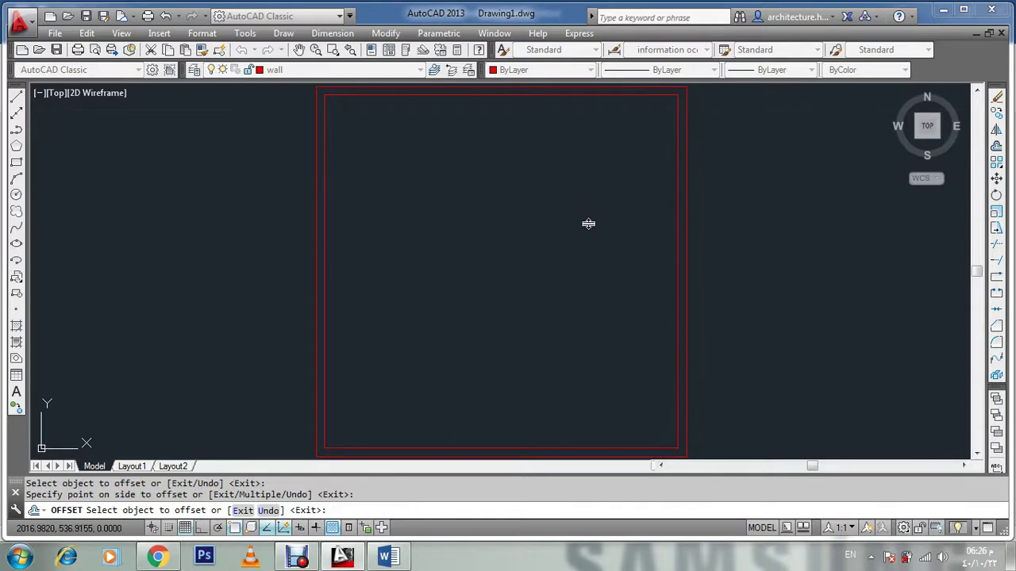
{"action": "key", "text": "Escape"}
{"action": "scroll", "coordinate": [595, 216], "scroll_direction": "down", "scroll_amount": 3}
{"action": "scroll", "coordinate": [616, 204], "scroll_direction": "up", "scroll_amount": 1}
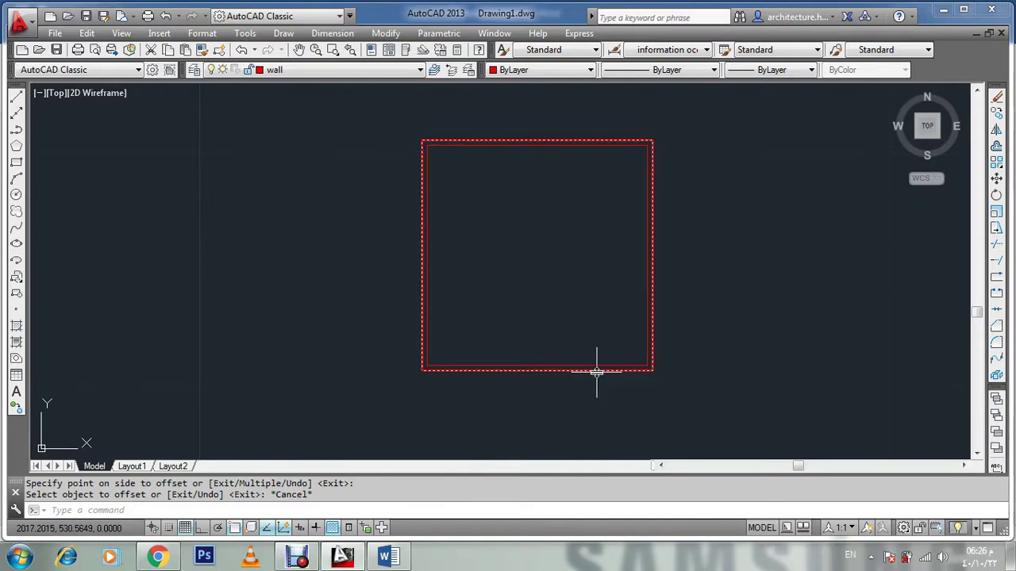
{"action": "key", "text": "Escape"}
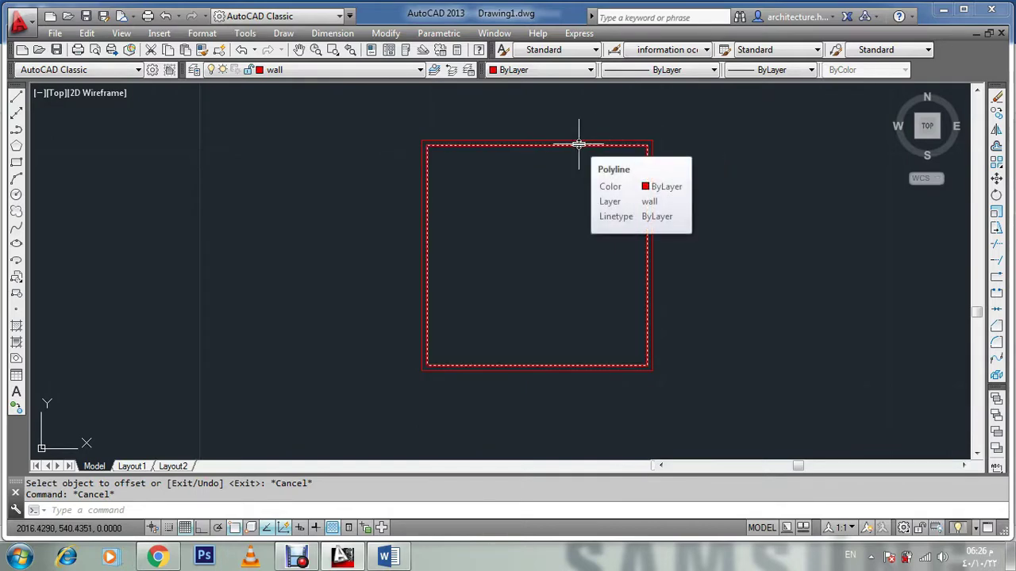
Step: Explode the outer and inner wall squares into separate lines
{"action": "type", "text": "x"}
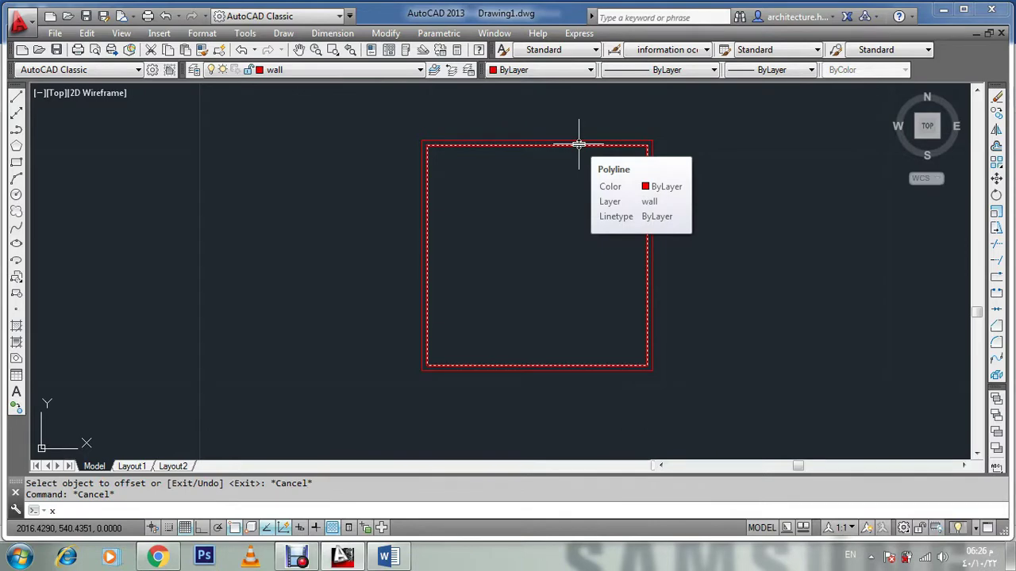
{"action": "key", "text": "Return"}
{"action": "left_click", "coordinate": [622, 119]}
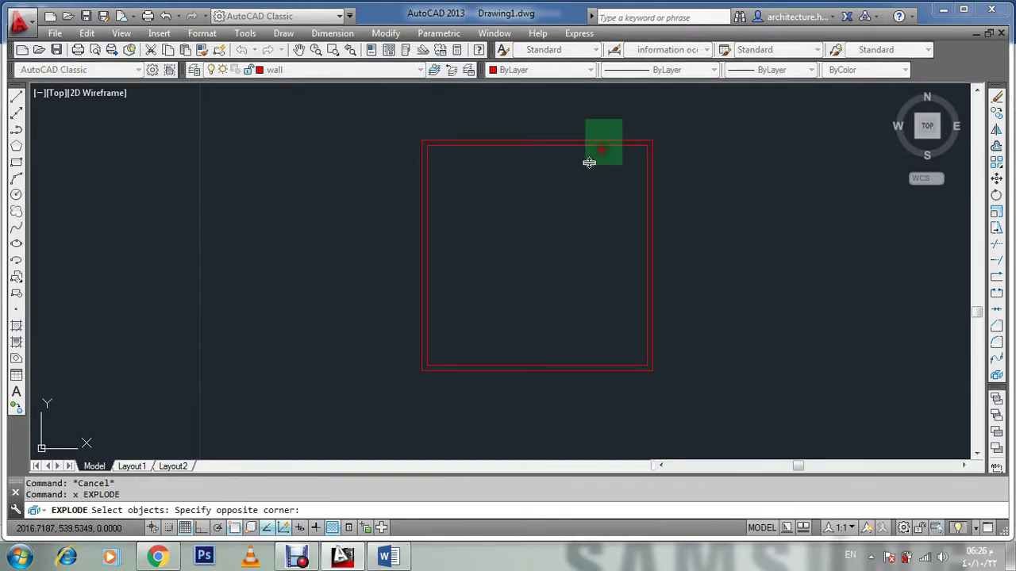
{"action": "left_click", "coordinate": [563, 188]}
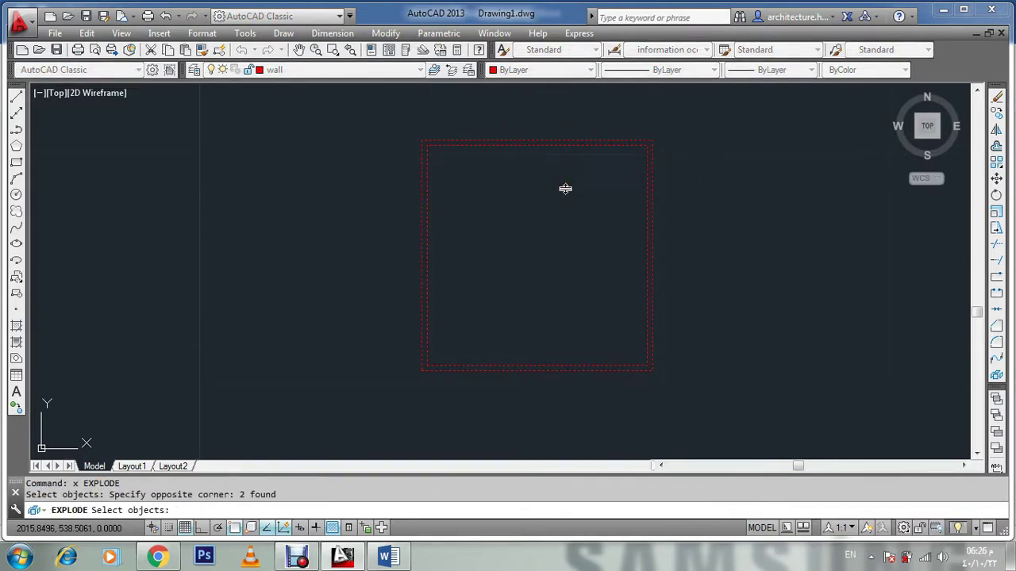
{"action": "key", "text": "Return"}
{"action": "key", "text": "Escape"}
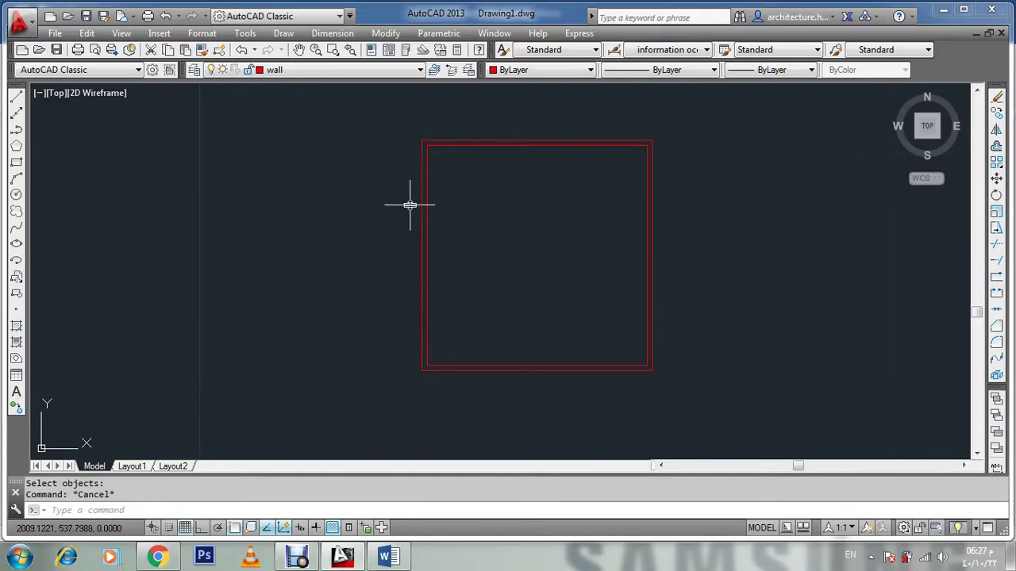
Step: Draw a vertical ray upward from the midpoint of the bottom wall's inner line, with Ortho mode on
{"action": "key", "text": "Escape"}
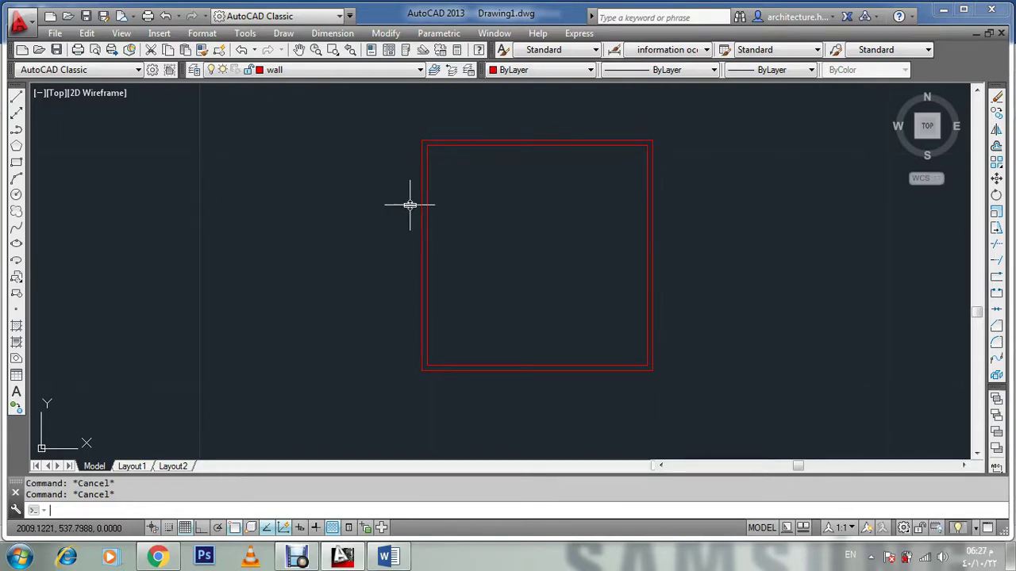
{"action": "type", "text": "ray"}
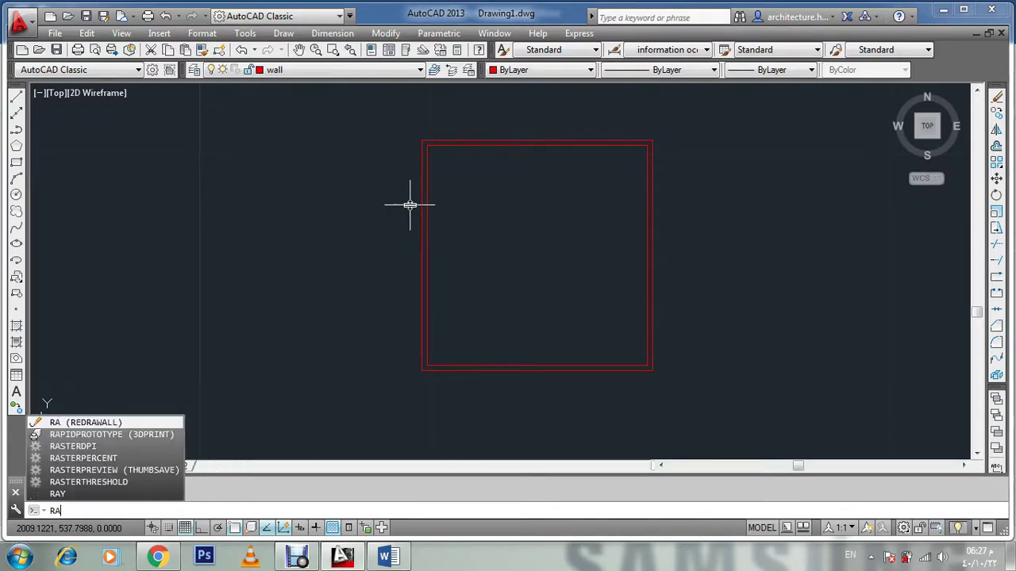
{"action": "key", "text": "Return"}
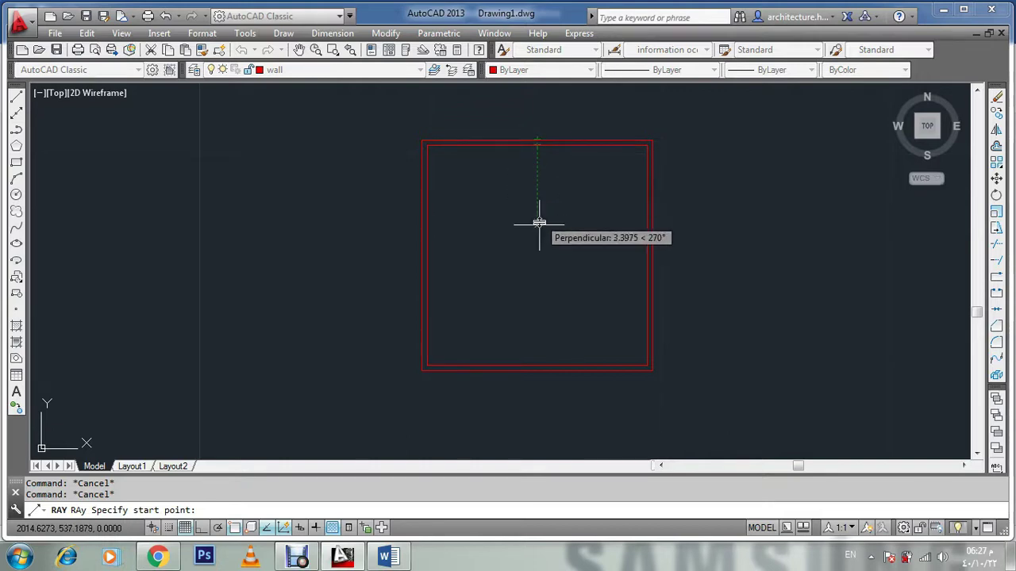
{"action": "left_click", "coordinate": [538, 367]}
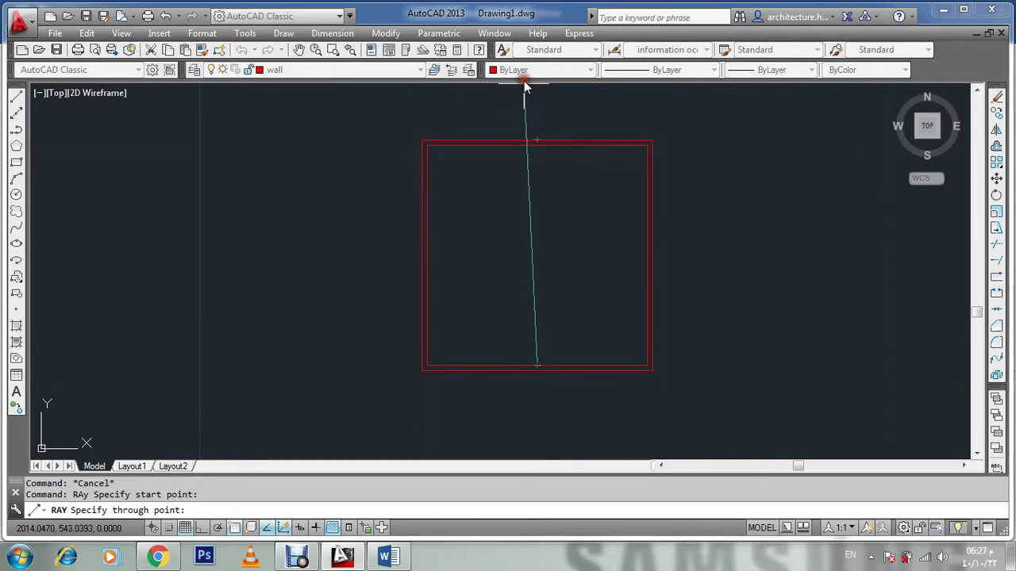
{"action": "key", "text": "ctrl+z"}
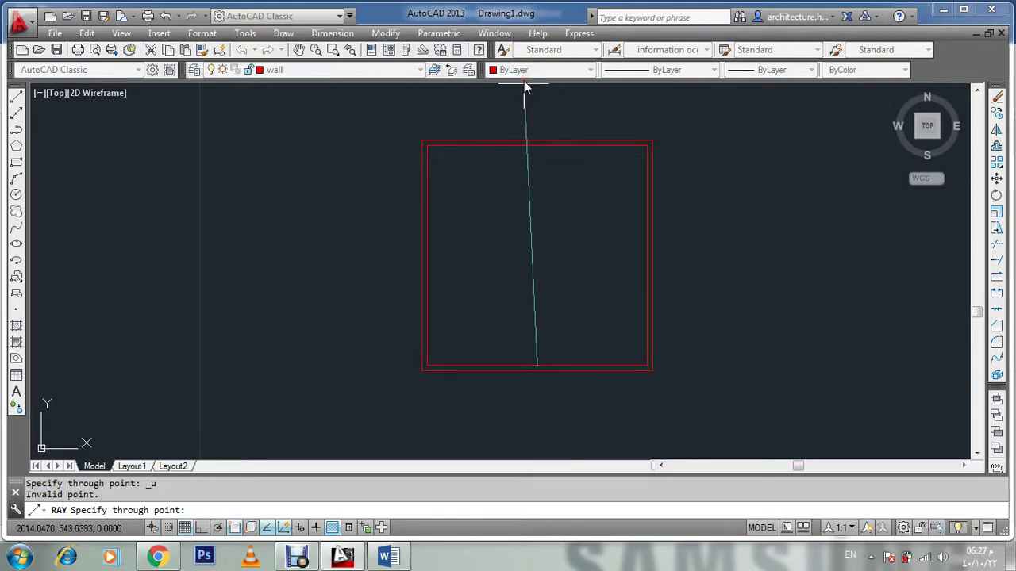
{"action": "key", "text": "F8"}
{"action": "left_click", "coordinate": [528, 97]}
{"action": "key", "text": "Escape"}
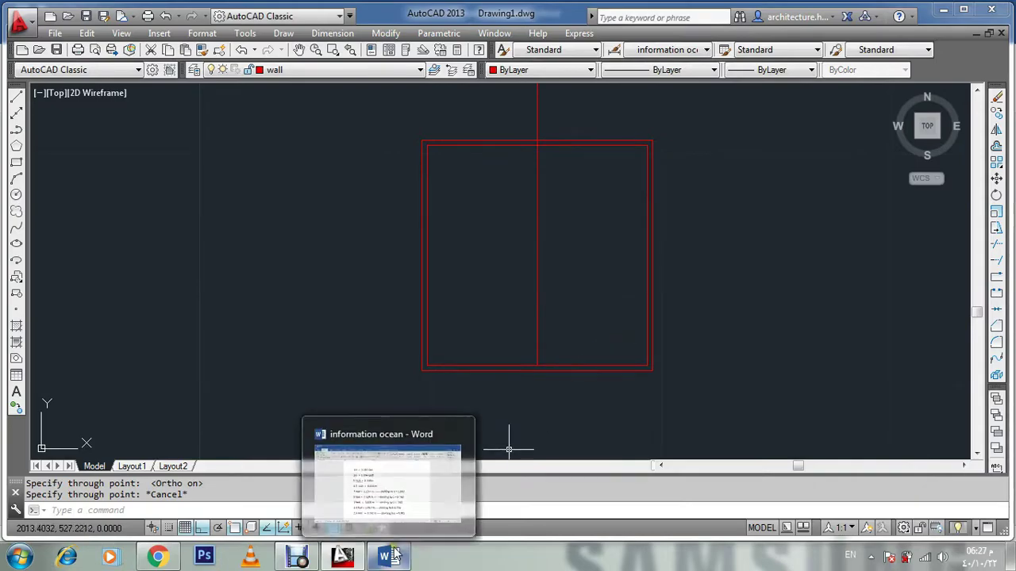
Step: Switch to the information ocean document in Word, look up the metre equivalent of 4.5 inches, and return to AutoCAD
{"action": "left_click", "coordinate": [362, 476]}
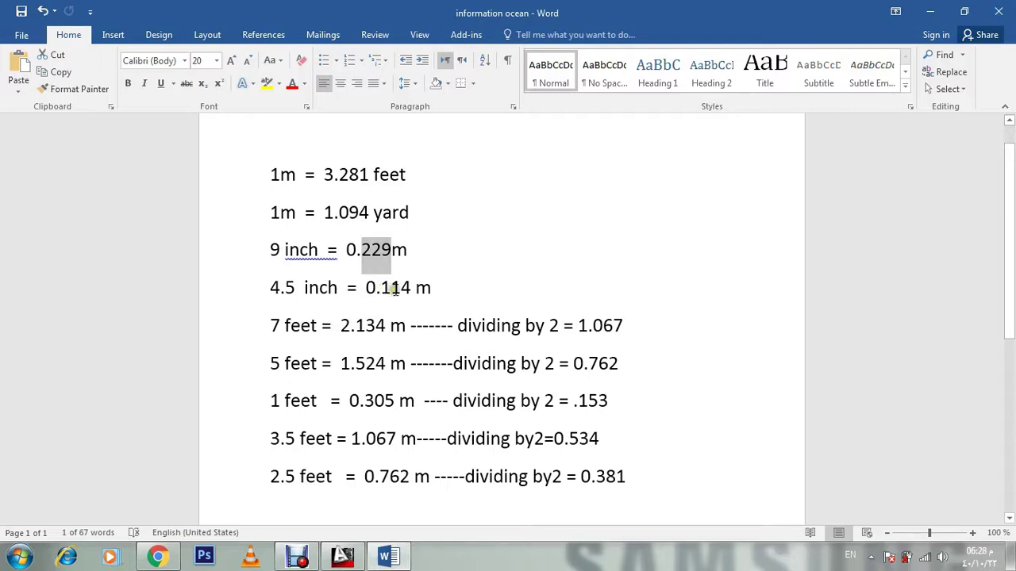
{"action": "left_click", "coordinate": [342, 555]}
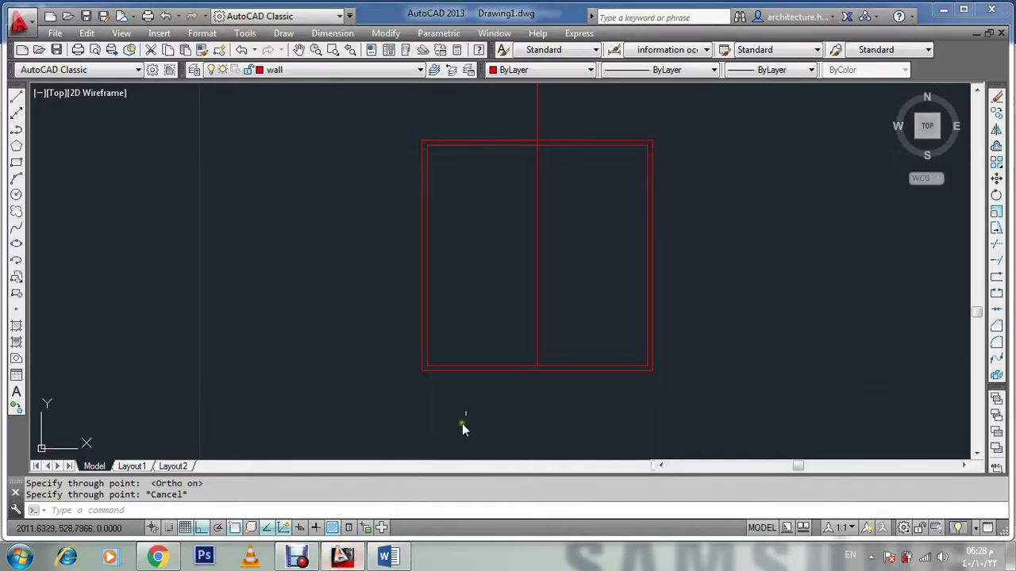
{"action": "key", "text": "Escape"}
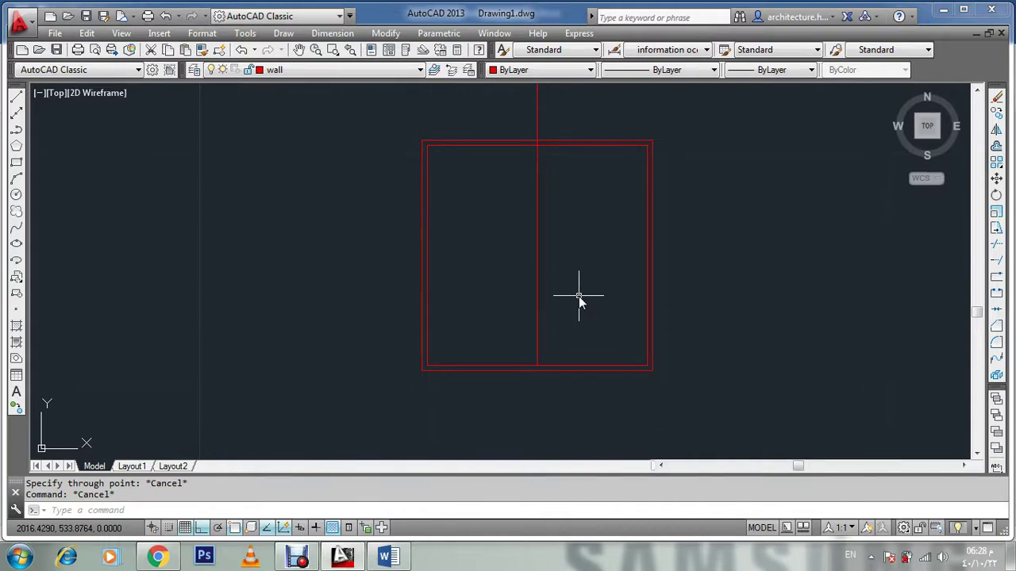
Step: Offset the vertical ray by .114 to its right to form the partition wall's second face
{"action": "type", "text": "2"}
{"action": "key", "text": "Return"}
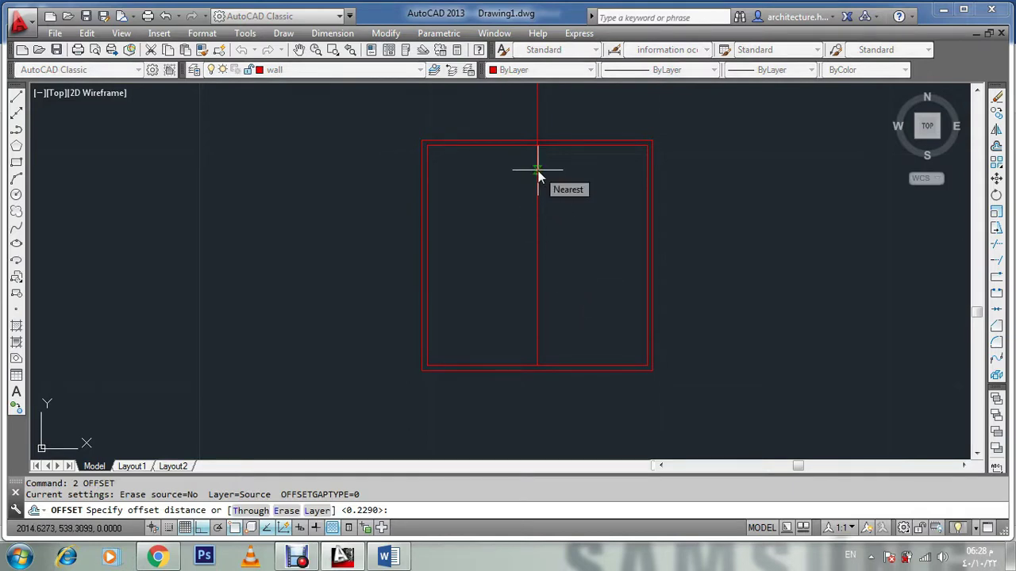
{"action": "type", "text": ".114"}
{"action": "key", "text": "Return"}
{"action": "left_click", "coordinate": [538, 171]}
{"action": "left_click", "coordinate": [594, 198]}
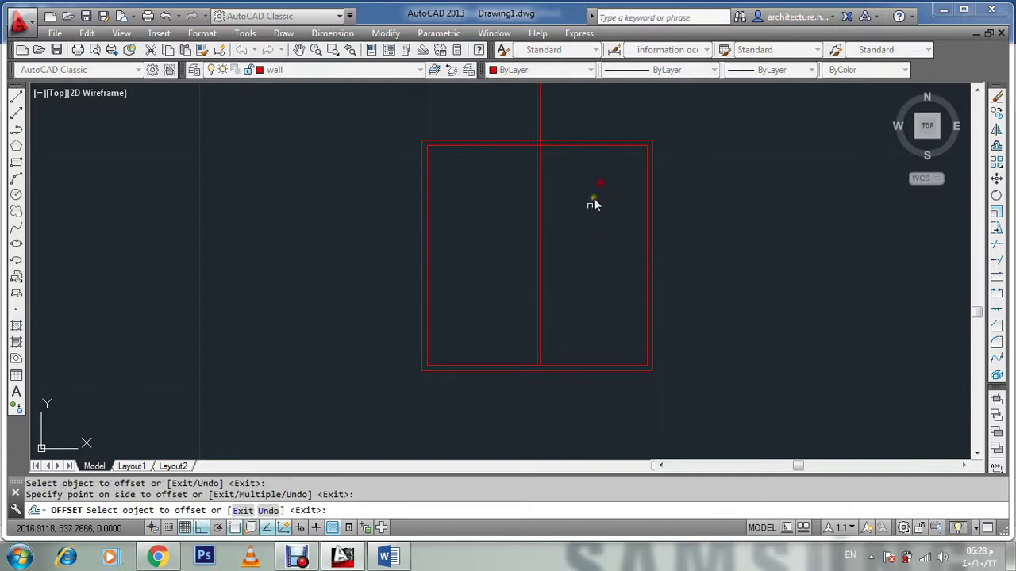
{"action": "key", "text": "Escape"}
{"action": "key", "text": "Escape"}
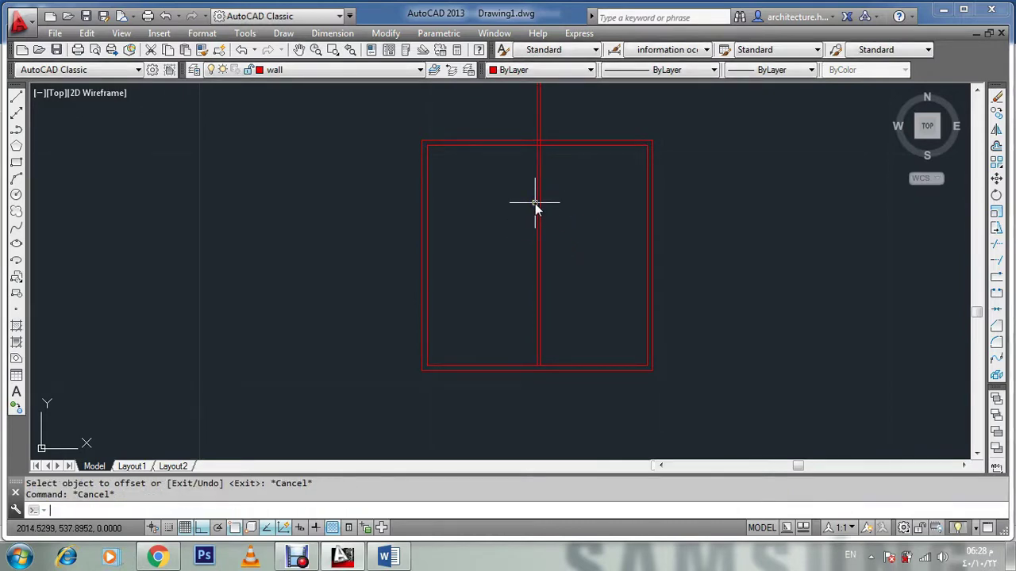
Step: Trim both partition rays above the top wall's inner line, using that line as the cutting edge, and undo the trim
{"action": "type", "text": "tr"}
{"action": "key", "text": "Return"}
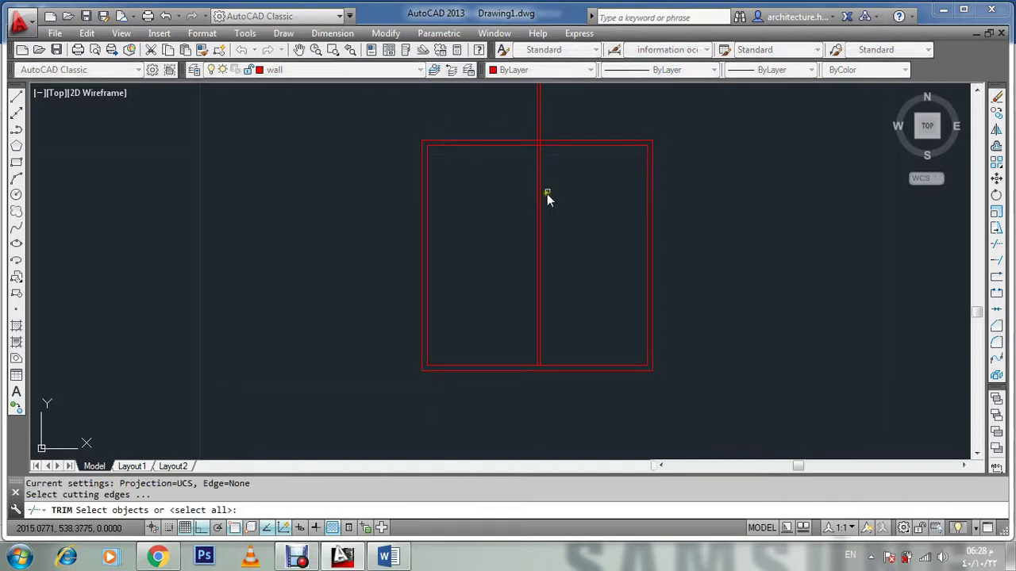
{"action": "left_click", "coordinate": [552, 147]}
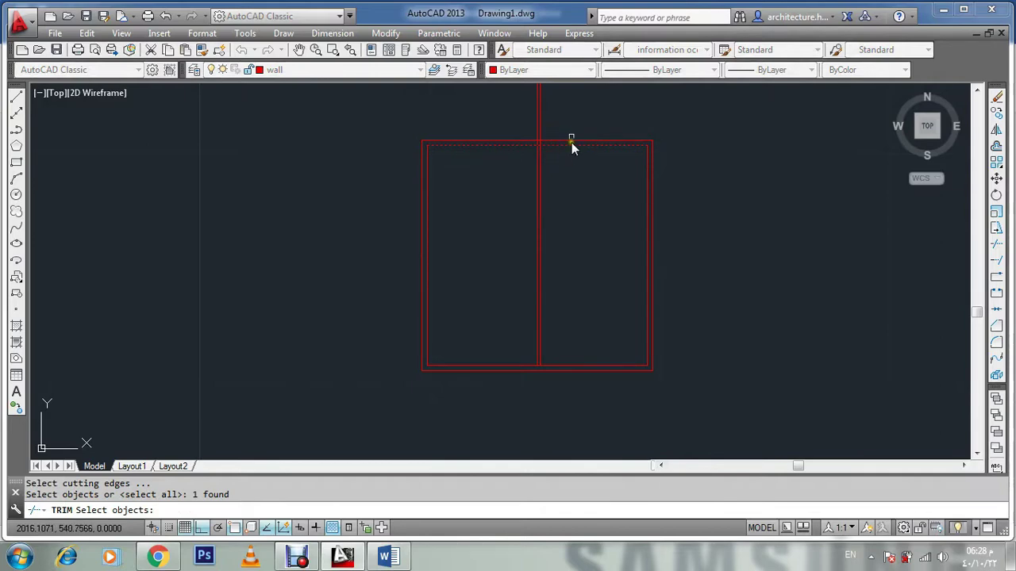
{"action": "key", "text": "Return"}
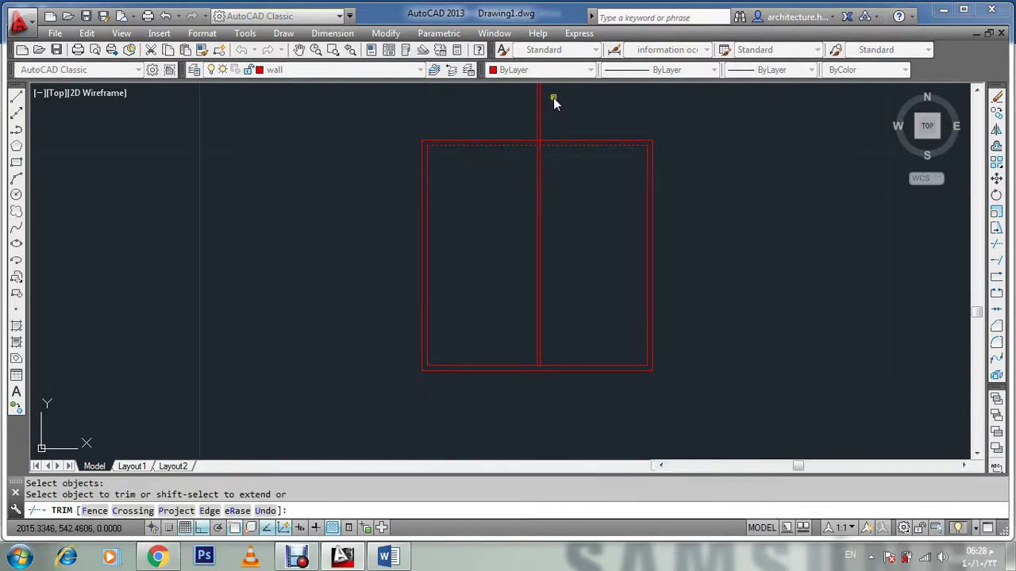
{"action": "left_click", "coordinate": [553, 99]}
{"action": "left_click", "coordinate": [502, 108]}
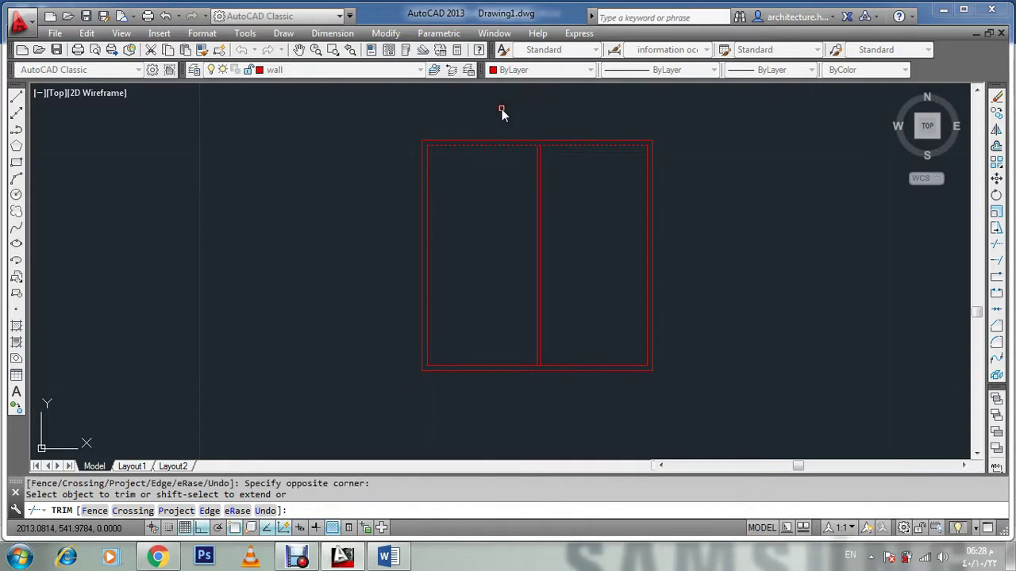
{"action": "key", "text": "Escape"}
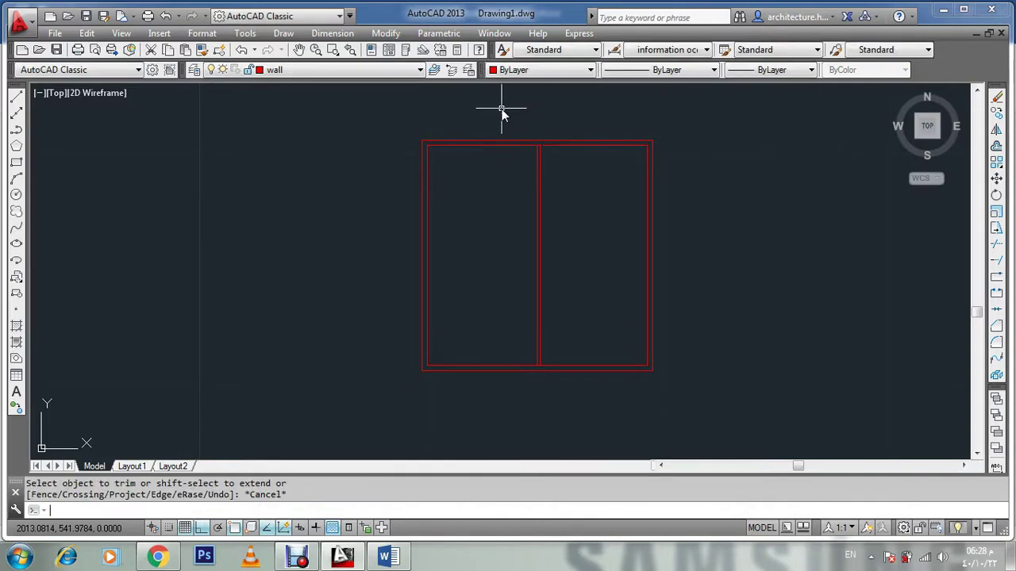
{"action": "key", "text": "ctrl+z"}
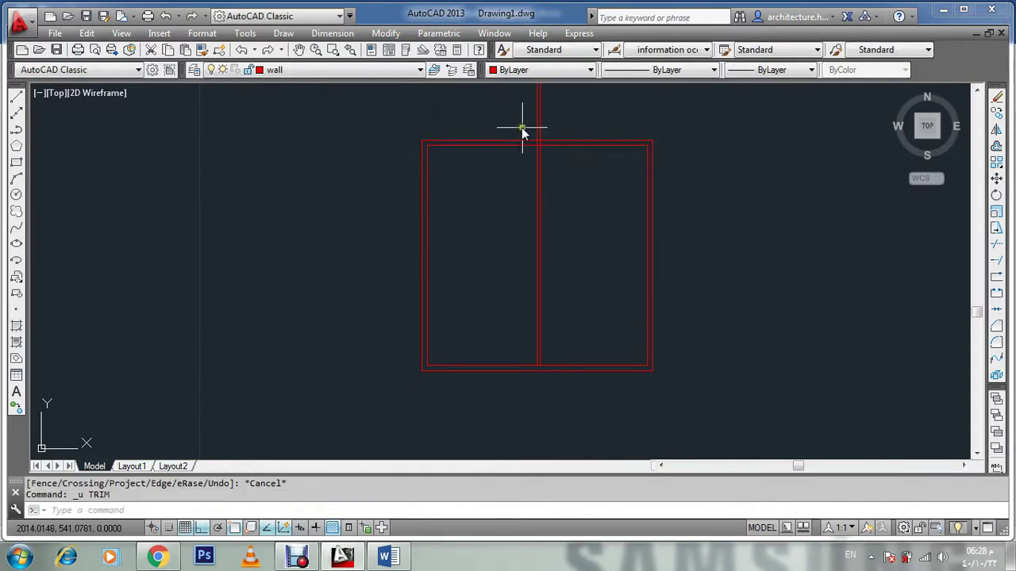
Step: Try trimming the rays with all objects as cutting edges, first above the outer wall and again within the wall thickness, and undo it
{"action": "scroll", "coordinate": [539, 111], "scroll_direction": "down", "scroll_amount": 2}
{"action": "scroll", "coordinate": [538, 111], "scroll_direction": "up", "scroll_amount": 7}
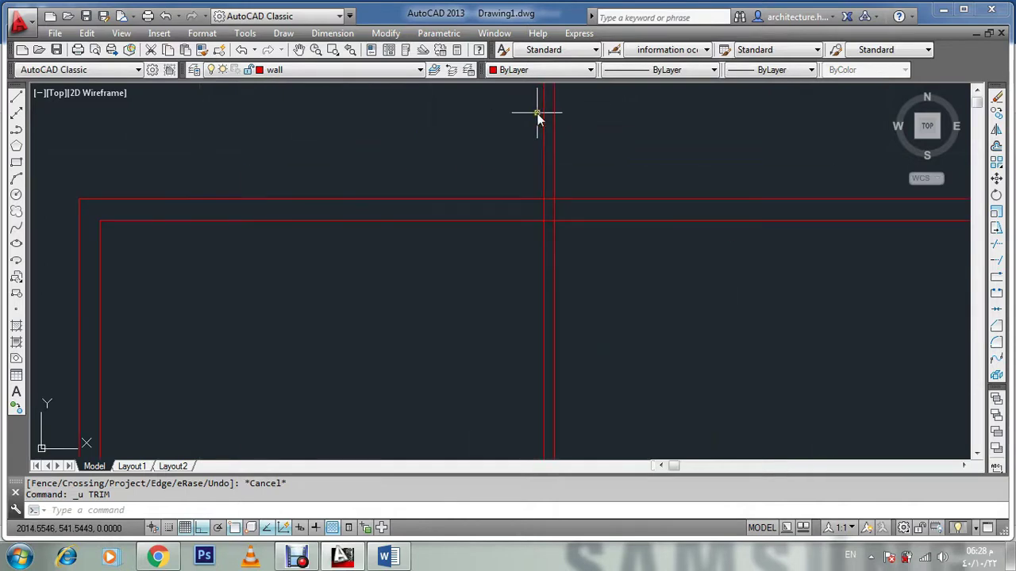
{"action": "key", "text": "Escape"}
{"action": "scroll", "coordinate": [551, 158], "scroll_direction": "down", "scroll_amount": 7}
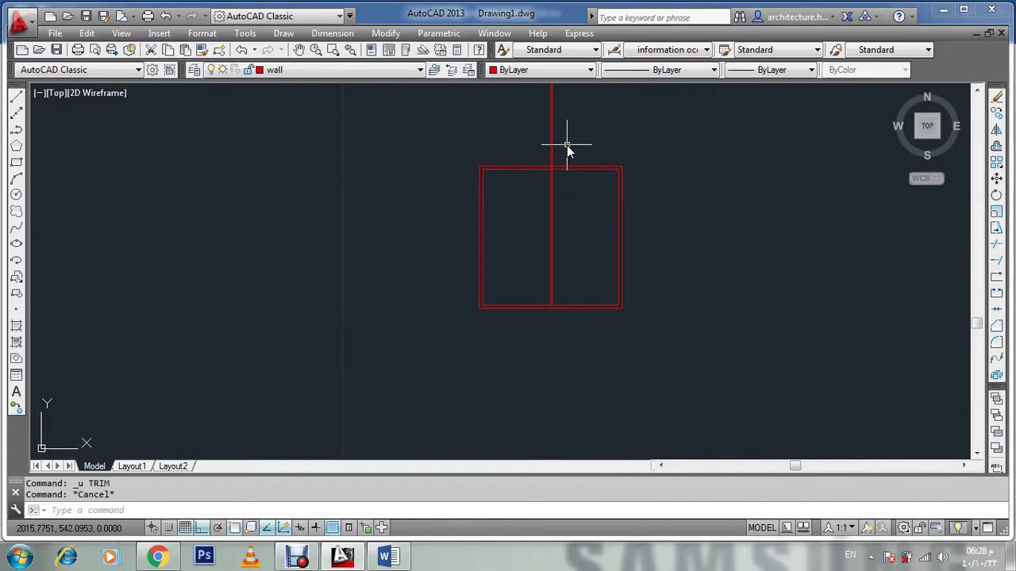
{"action": "type", "text": "t"}
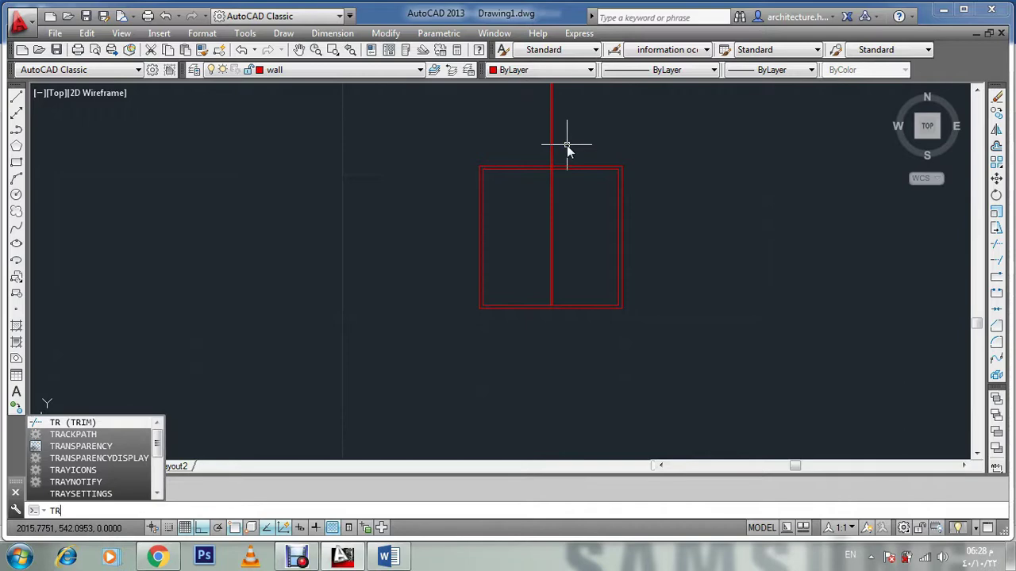
{"action": "key", "text": "Return"}
{"action": "key", "text": "Return"}
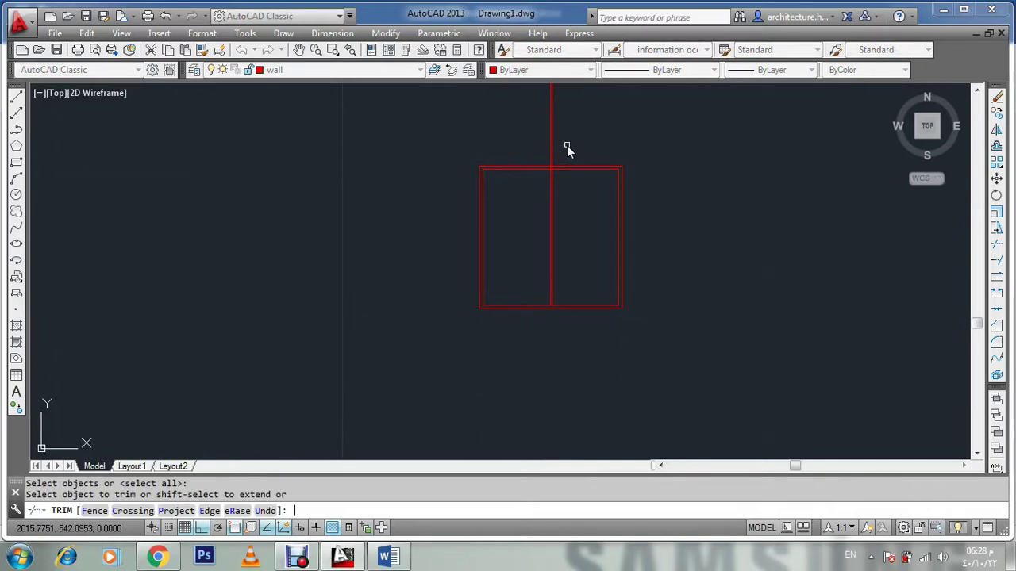
{"action": "left_click", "coordinate": [584, 120]}
{"action": "left_click", "coordinate": [477, 140]}
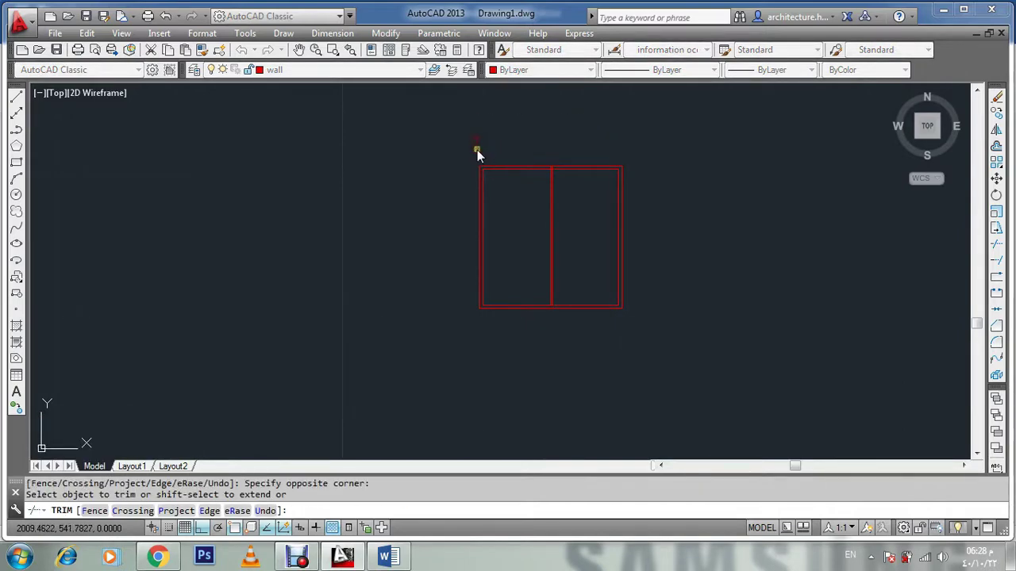
{"action": "scroll", "coordinate": [567, 158], "scroll_direction": "up", "scroll_amount": 8}
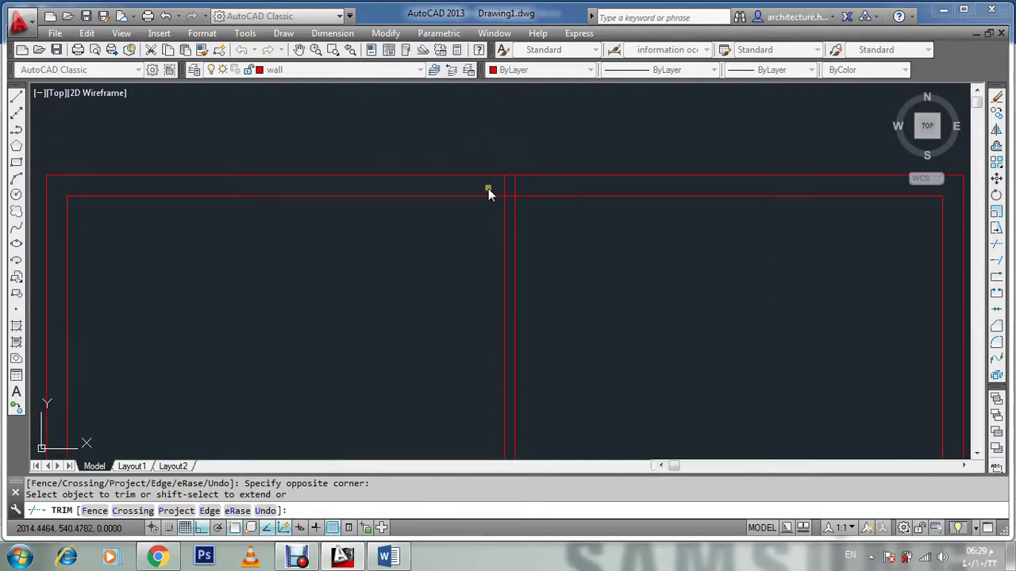
{"action": "left_click", "coordinate": [530, 182]}
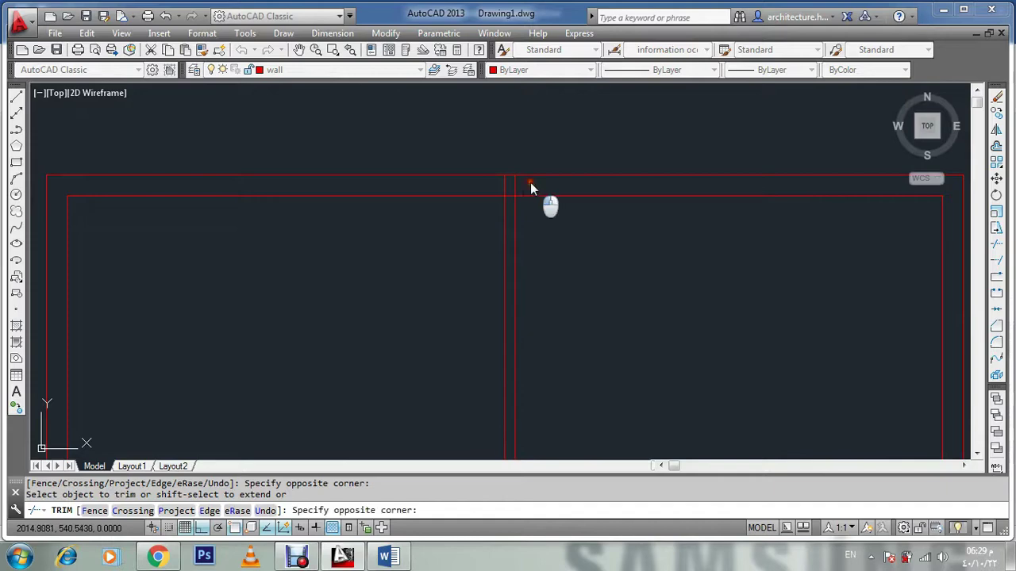
{"action": "left_click", "coordinate": [456, 190]}
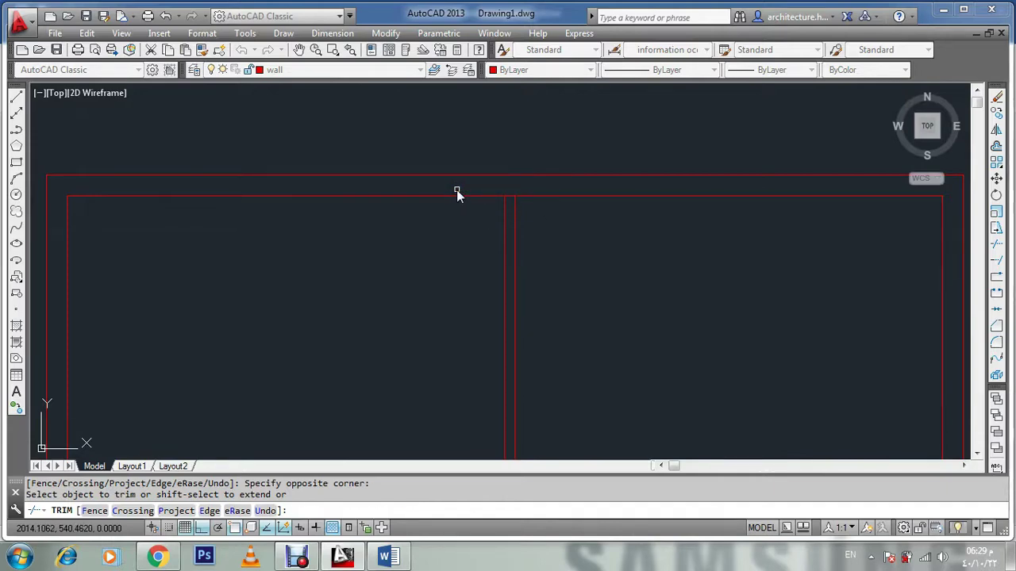
{"action": "key", "text": "ctrl+z"}
{"action": "key", "text": "Escape"}
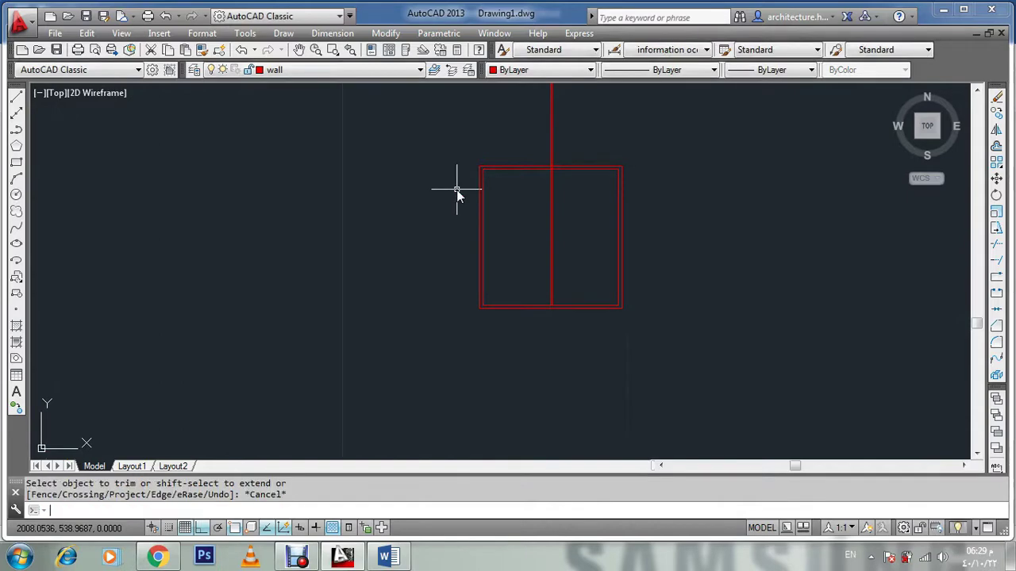
{"action": "type", "text": "tr"}
{"action": "key", "text": "Return"}
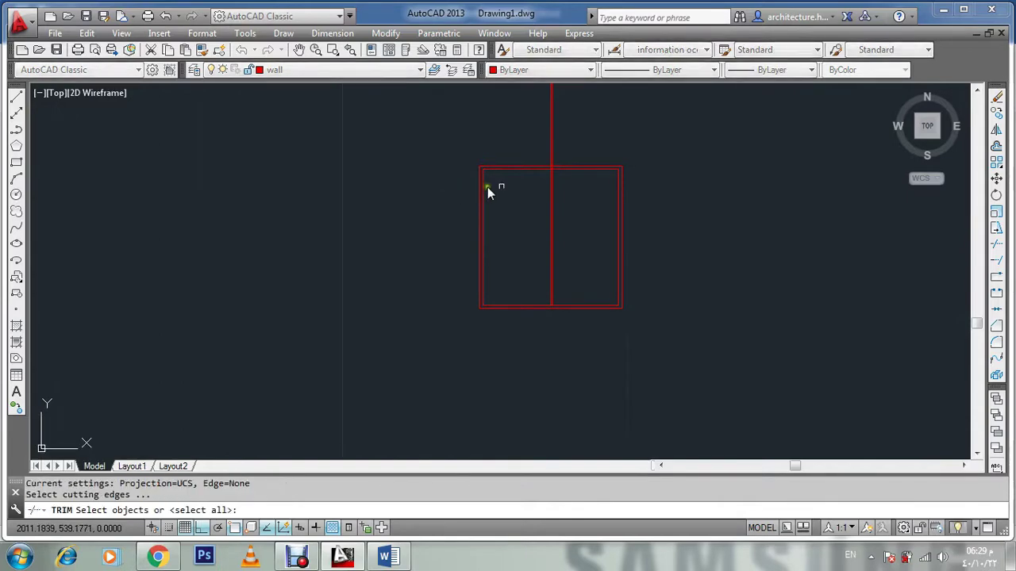
{"action": "scroll", "coordinate": [570, 170], "scroll_direction": "up", "scroll_amount": 2}
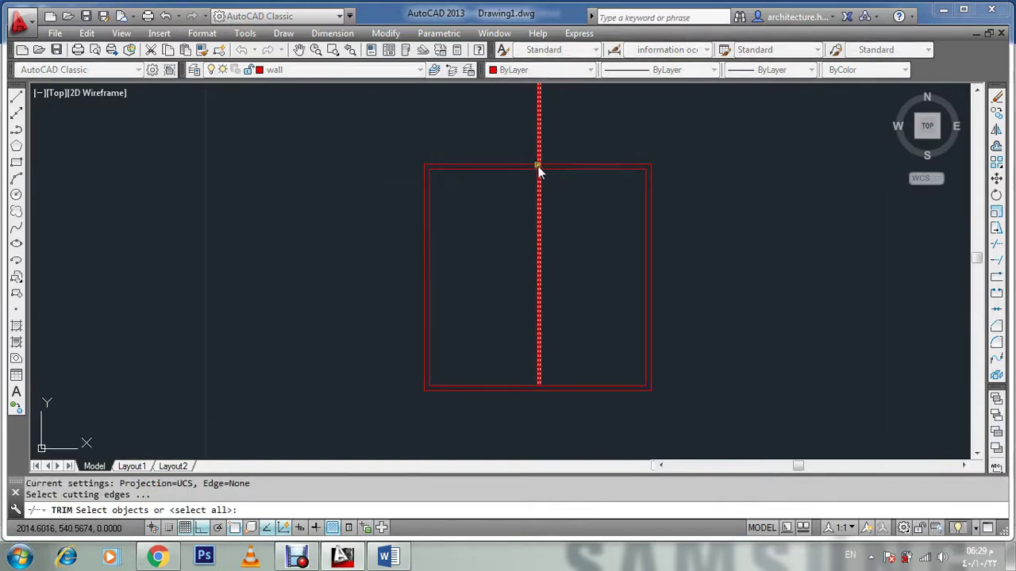
{"action": "scroll", "coordinate": [526, 168], "scroll_direction": "up", "scroll_amount": 4}
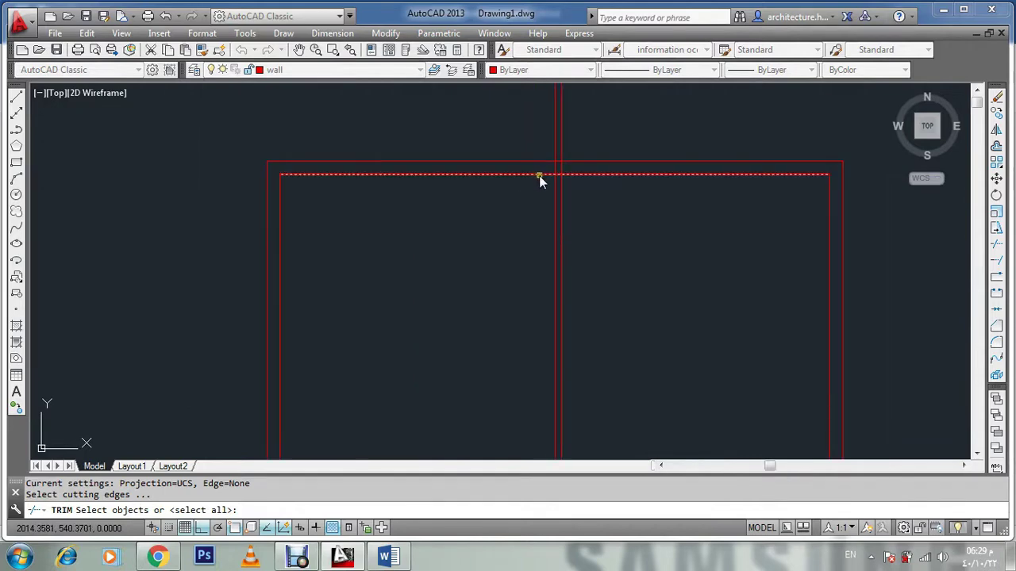
{"action": "left_click", "coordinate": [539, 175]}
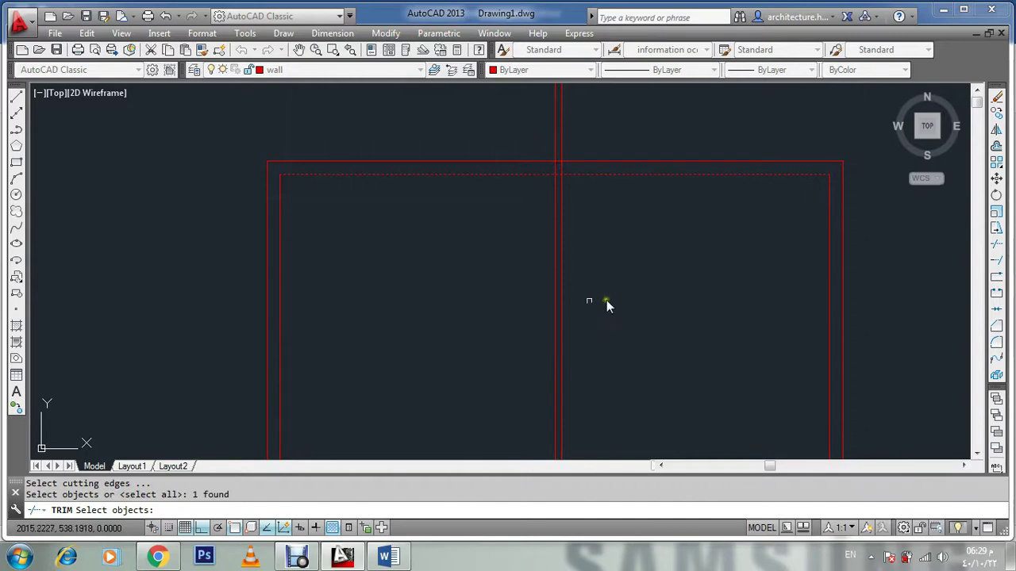
{"action": "scroll", "coordinate": [557, 295], "scroll_direction": "down", "scroll_amount": 6}
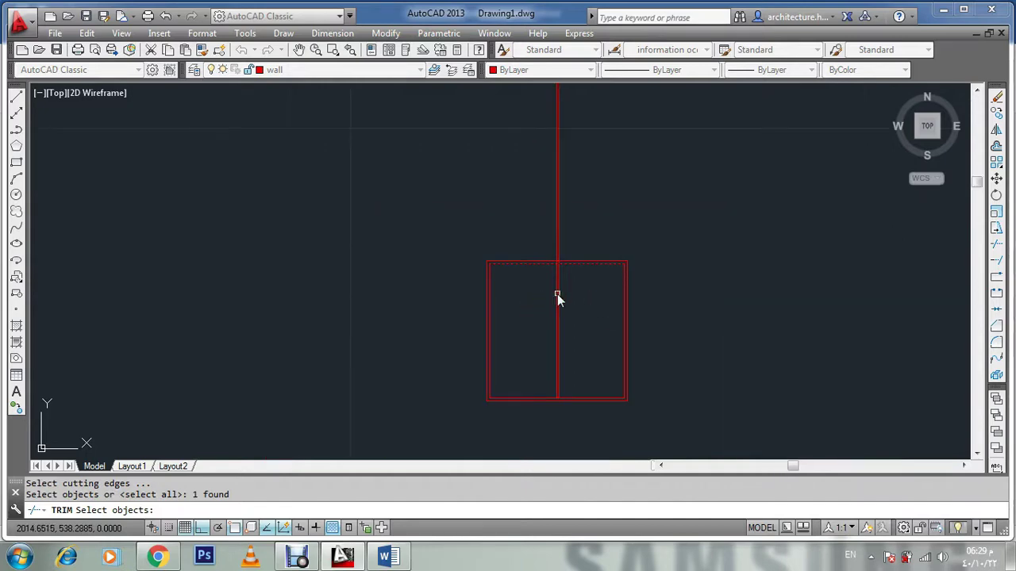
{"action": "left_click", "coordinate": [584, 233]}
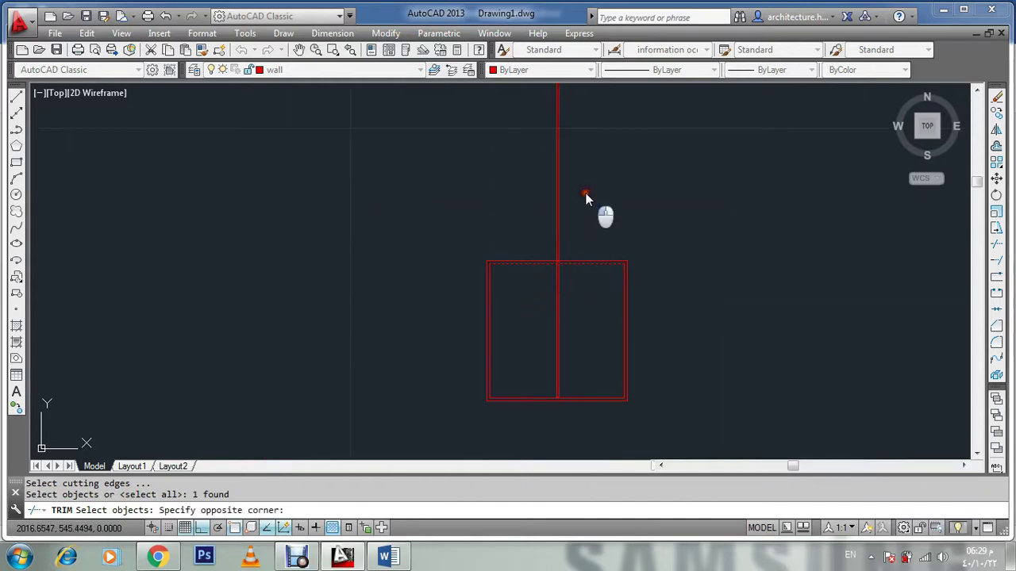
{"action": "left_click", "coordinate": [469, 203]}
{"action": "key", "text": "Escape"}
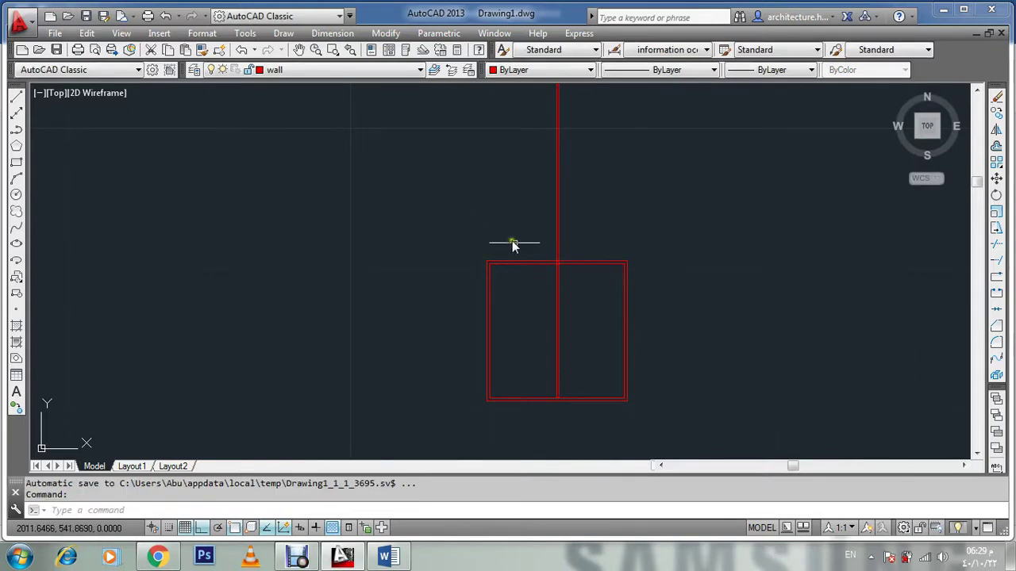
Step: Repeat the trim of both partition rays above the top wall's inner line, using that line as cutting edge, and undo it
{"action": "key", "text": "Return"}
{"action": "left_click", "coordinate": [549, 266]}
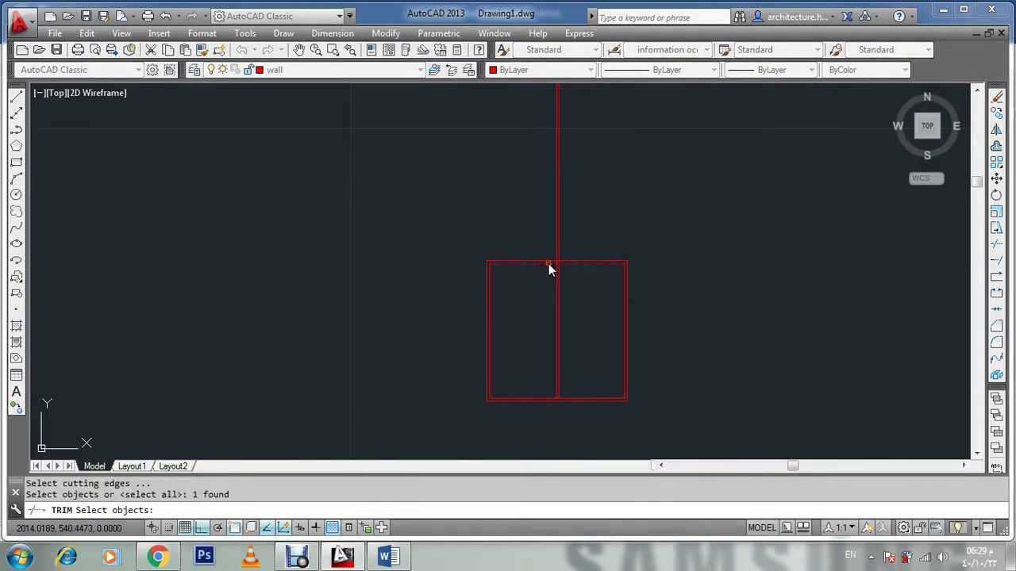
{"action": "key", "text": "Return"}
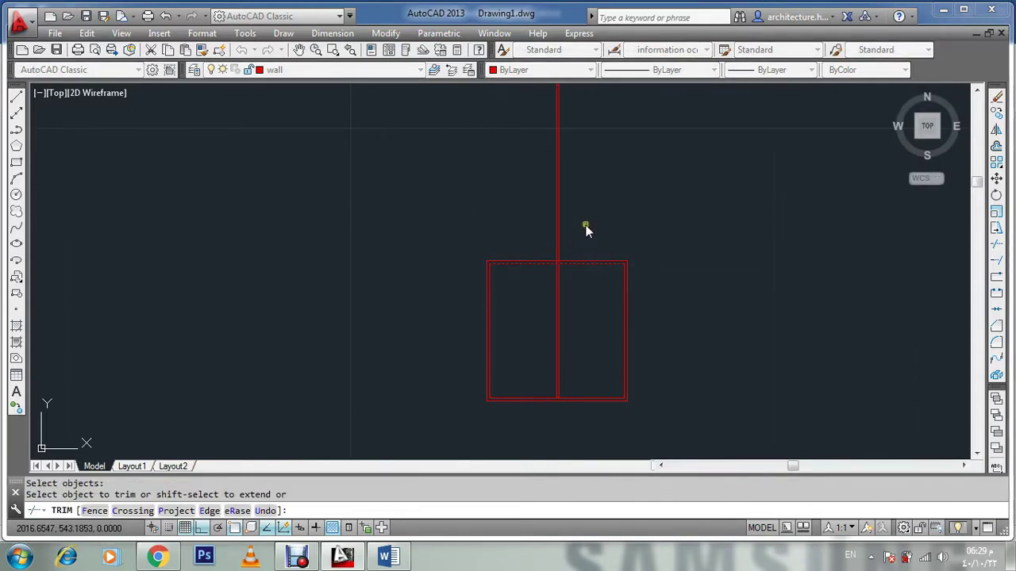
{"action": "left_click", "coordinate": [586, 157]}
{"action": "left_click", "coordinate": [288, 202]}
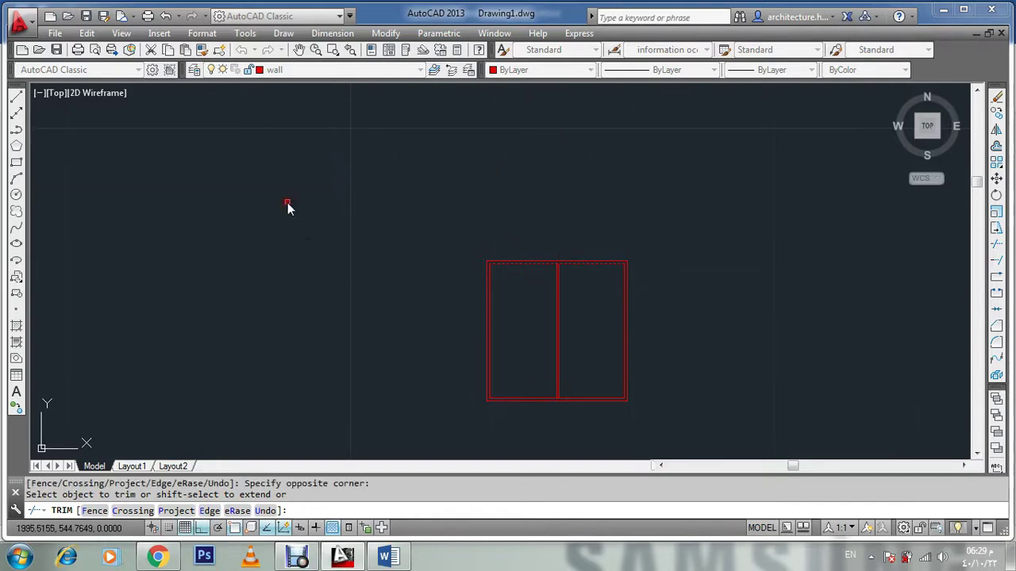
{"action": "key", "text": "ctrl+z"}
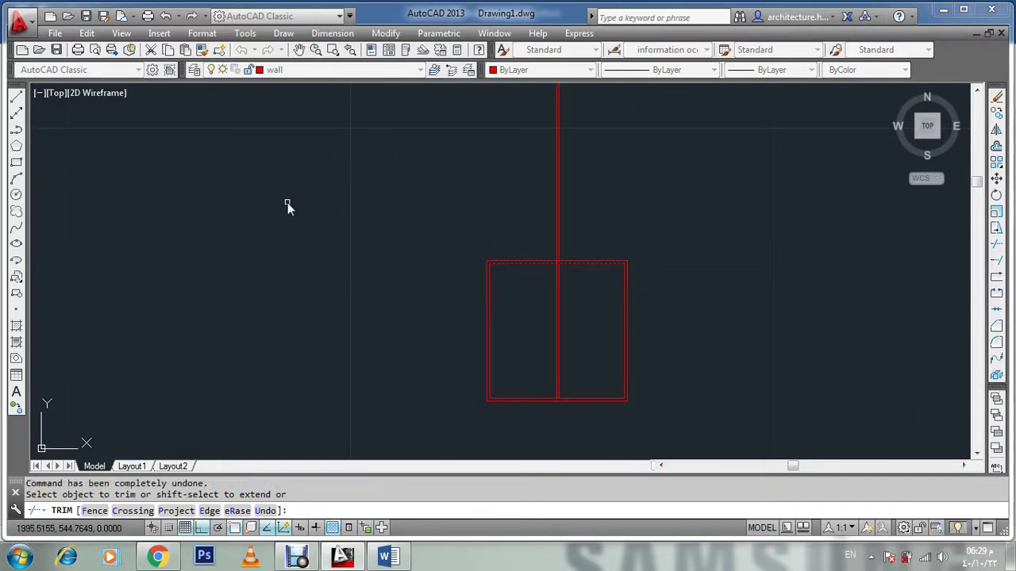
{"action": "key", "text": "ctrl+y"}
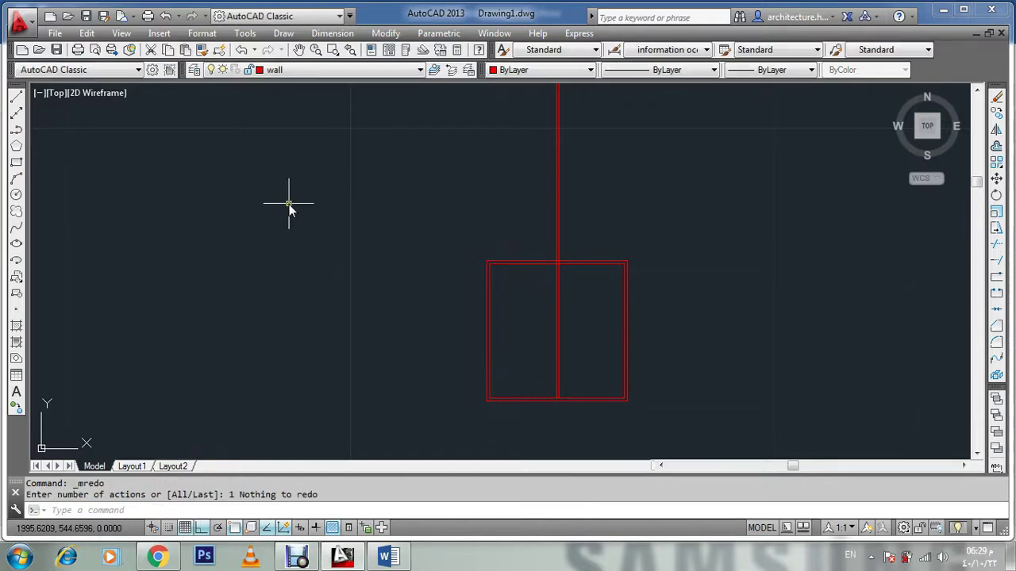
Step: Trim off both vertical partition rays above the top wall's inner line, using that line as the cutting edge
{"action": "type", "text": "tr"}
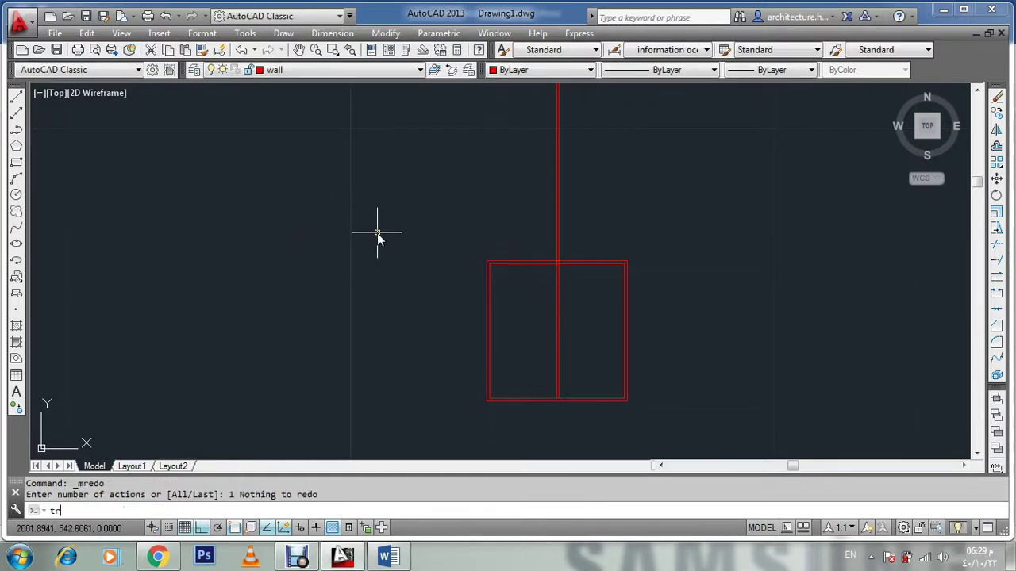
{"action": "key", "text": "Return"}
{"action": "left_click", "coordinate": [538, 266]}
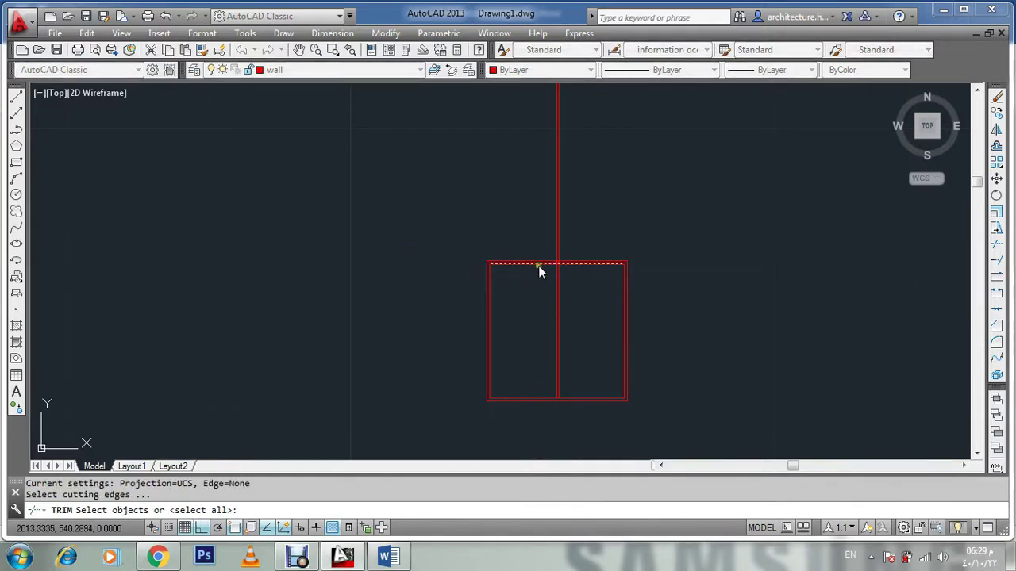
{"action": "key", "text": "Return"}
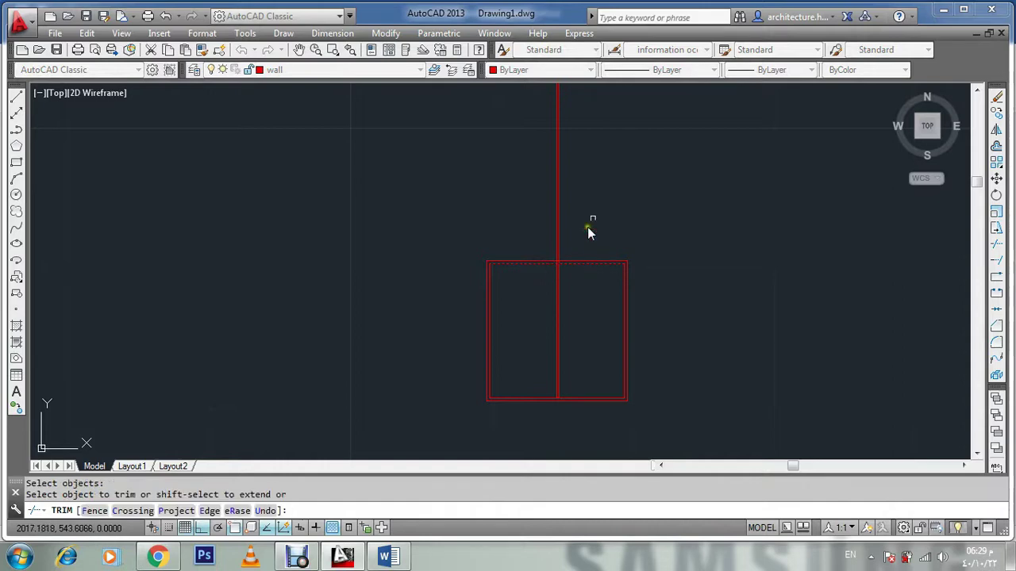
{"action": "left_click", "coordinate": [592, 226]}
{"action": "left_click", "coordinate": [383, 168]}
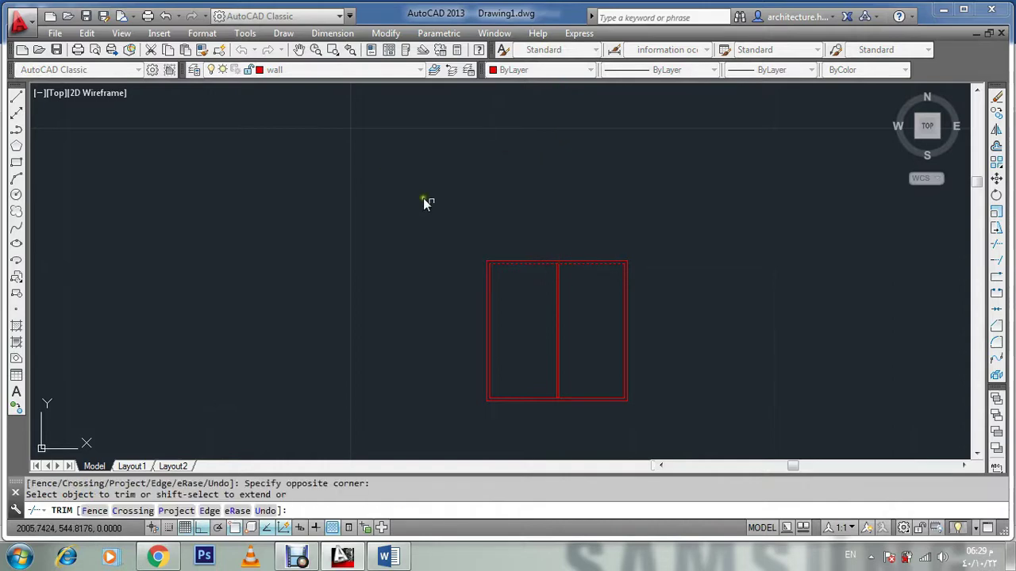
Step: Trim the bottom and top walls' inner lines between the vertical partition's two faces, using all objects as cutting edges
{"action": "scroll", "coordinate": [556, 266], "scroll_direction": "up", "scroll_amount": 8}
{"action": "scroll", "coordinate": [551, 258], "scroll_direction": "down", "scroll_amount": 8}
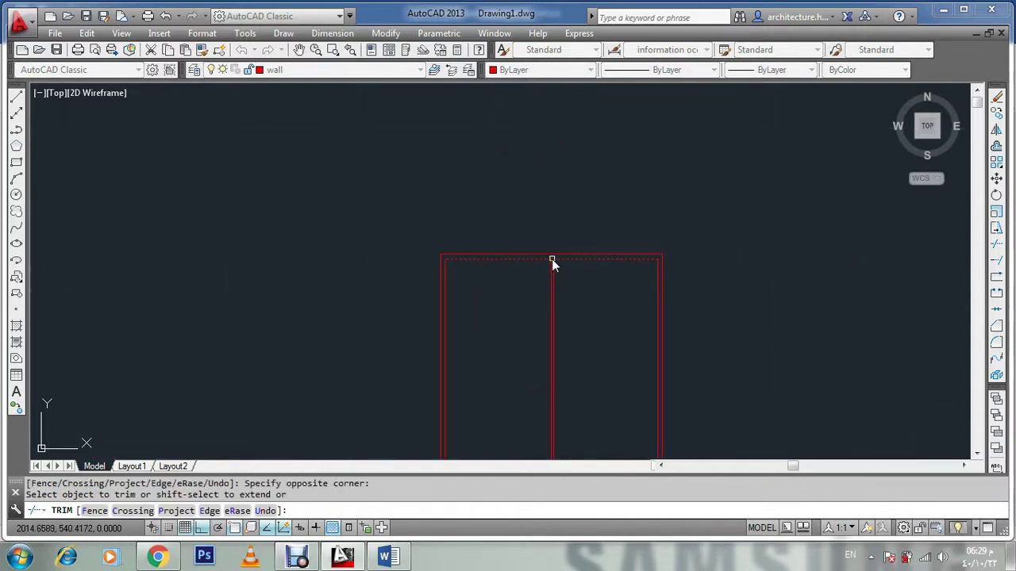
{"action": "scroll", "coordinate": [566, 428], "scroll_direction": "up", "scroll_amount": 4}
{"action": "scroll", "coordinate": [531, 361], "scroll_direction": "up", "scroll_amount": 2}
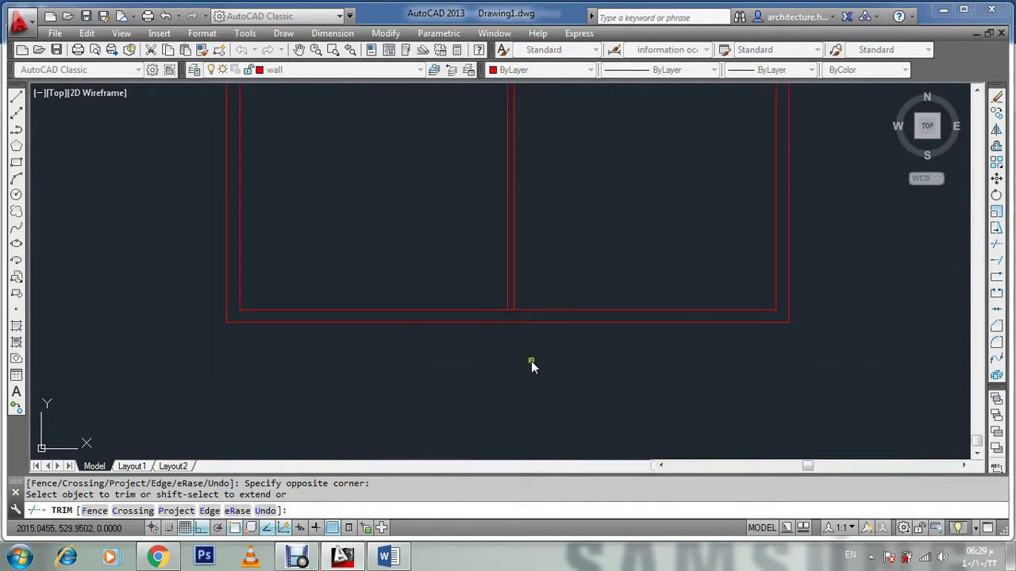
{"action": "scroll", "coordinate": [510, 326], "scroll_direction": "down", "scroll_amount": 4}
{"action": "scroll", "coordinate": [514, 229], "scroll_direction": "up", "scroll_amount": 2}
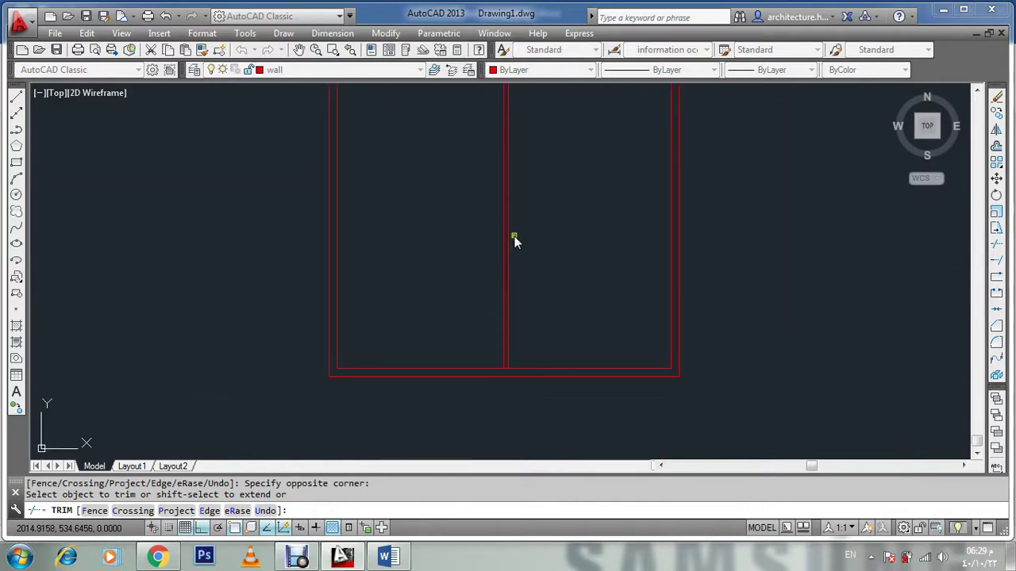
{"action": "scroll", "coordinate": [490, 336], "scroll_direction": "up", "scroll_amount": 2}
{"action": "scroll", "coordinate": [487, 374], "scroll_direction": "down", "scroll_amount": 4}
{"action": "scroll", "coordinate": [493, 402], "scroll_direction": "up", "scroll_amount": 6}
{"action": "scroll", "coordinate": [494, 403], "scroll_direction": "up", "scroll_amount": 2}
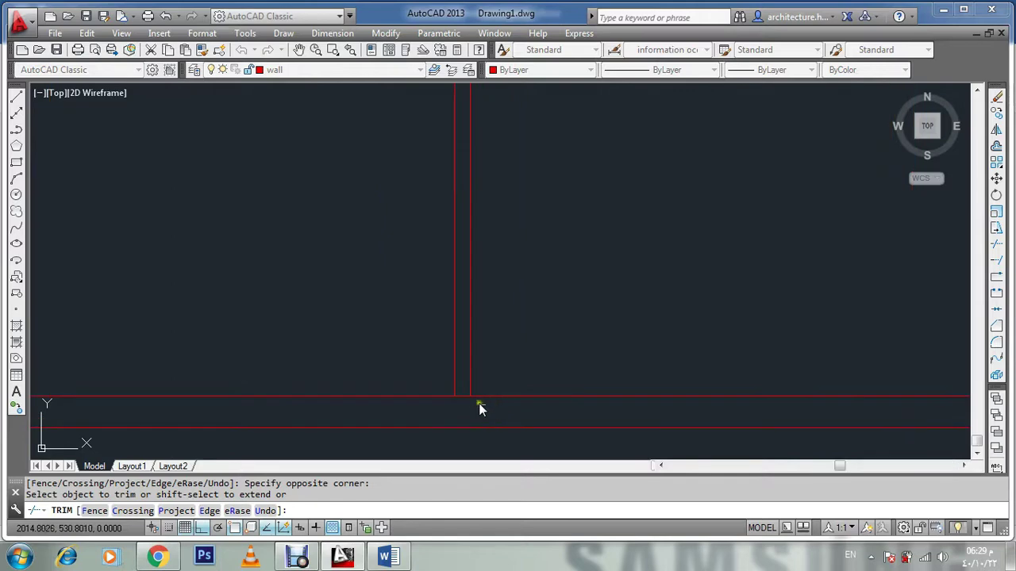
{"action": "left_click", "coordinate": [450, 396]}
{"action": "key", "text": "Escape"}
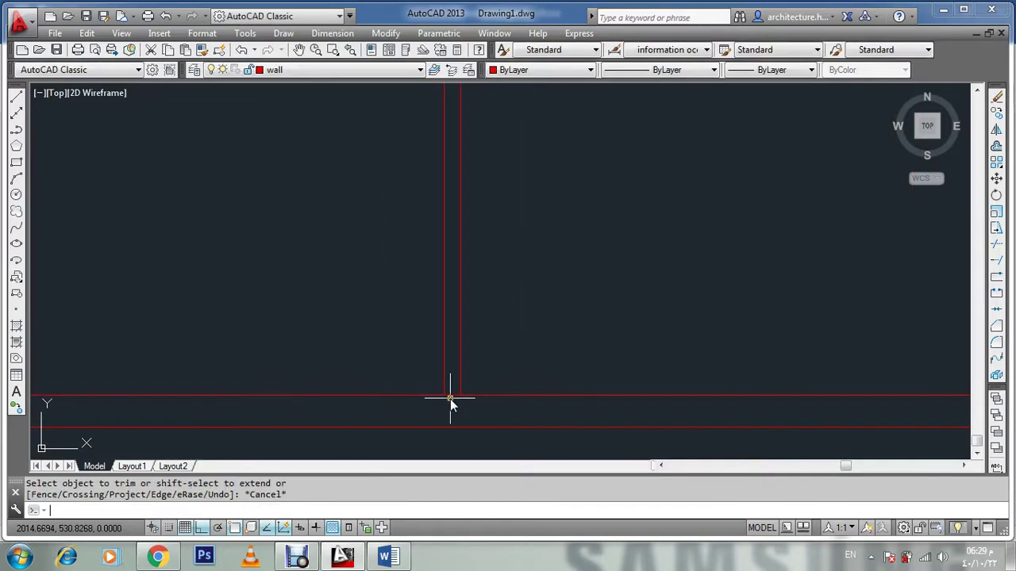
{"action": "key", "text": "Return"}
{"action": "key", "text": "Return"}
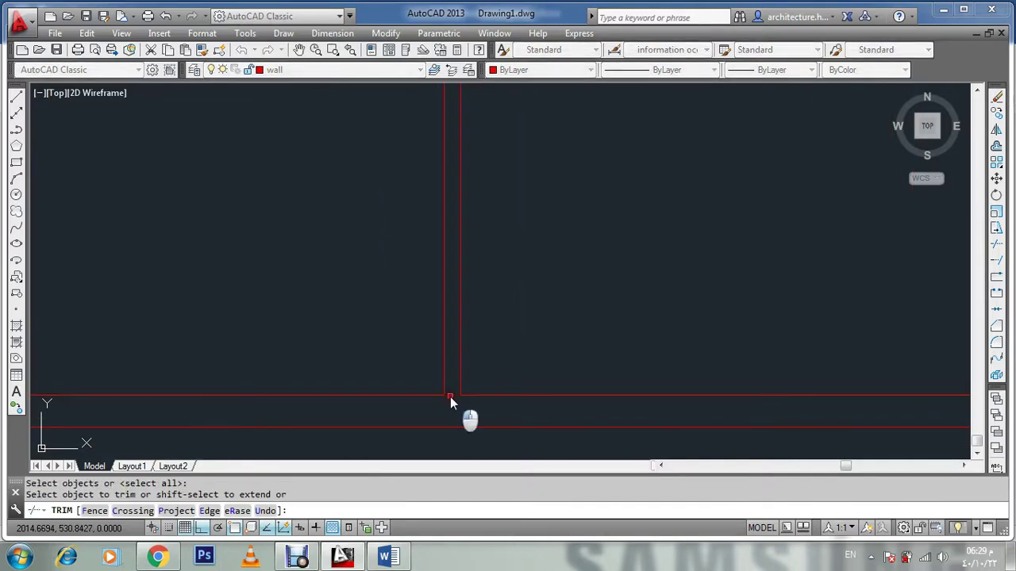
{"action": "left_click", "coordinate": [450, 397]}
{"action": "scroll", "coordinate": [450, 397], "scroll_direction": "down", "scroll_amount": 3}
{"action": "scroll", "coordinate": [456, 217], "scroll_direction": "up", "scroll_amount": 6}
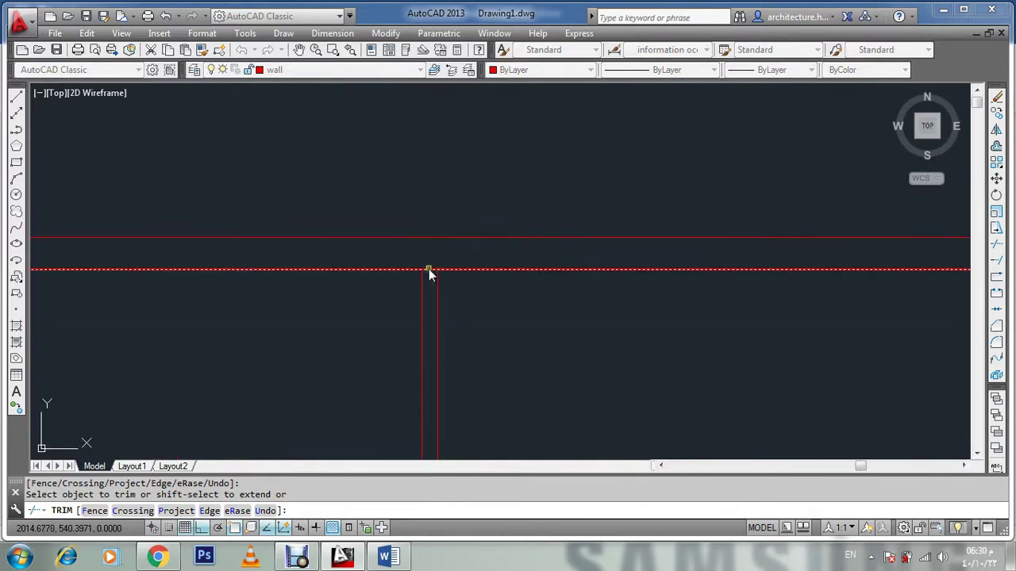
Step: Examine the open junction of the vertical partition with the top wall and the overall plan, and end the trim command
{"action": "scroll", "coordinate": [428, 269], "scroll_direction": "down", "scroll_amount": 8}
{"action": "scroll", "coordinate": [409, 263], "scroll_direction": "up", "scroll_amount": 5}
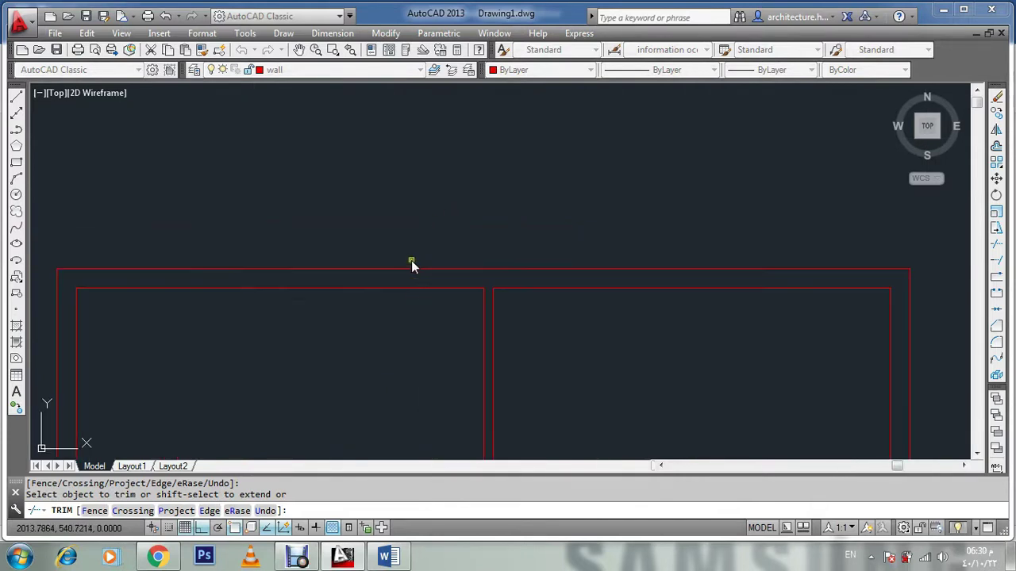
{"action": "scroll", "coordinate": [500, 287], "scroll_direction": "down", "scroll_amount": 2}
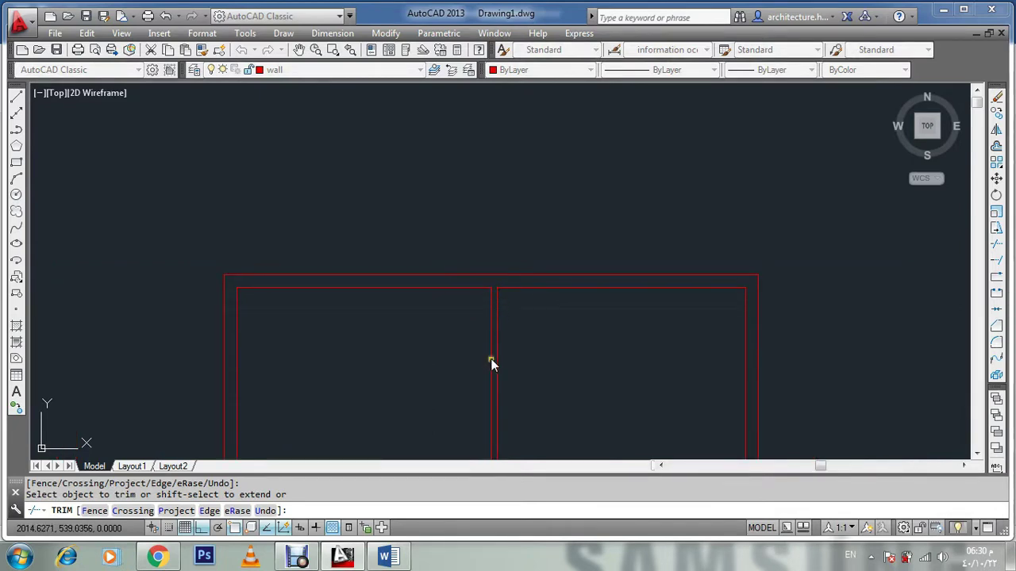
{"action": "scroll", "coordinate": [494, 273], "scroll_direction": "up", "scroll_amount": 4}
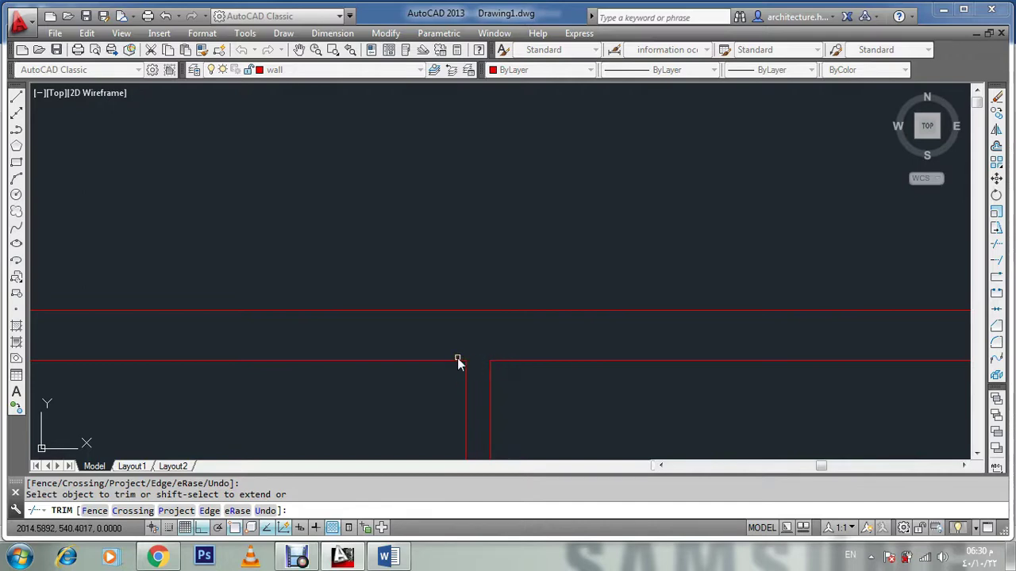
{"action": "scroll", "coordinate": [457, 358], "scroll_direction": "down", "scroll_amount": 4}
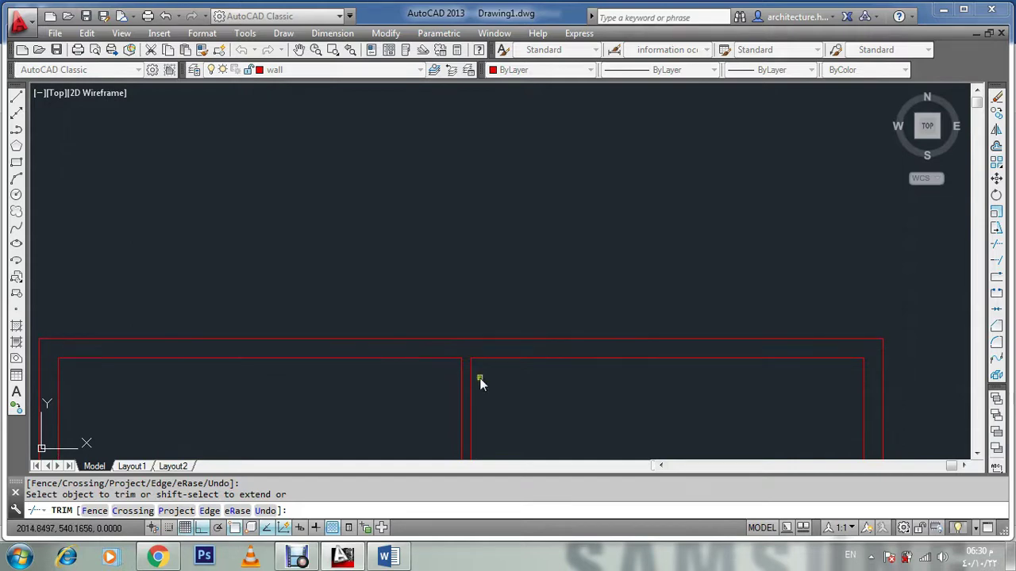
{"action": "scroll", "coordinate": [479, 378], "scroll_direction": "down", "scroll_amount": 10}
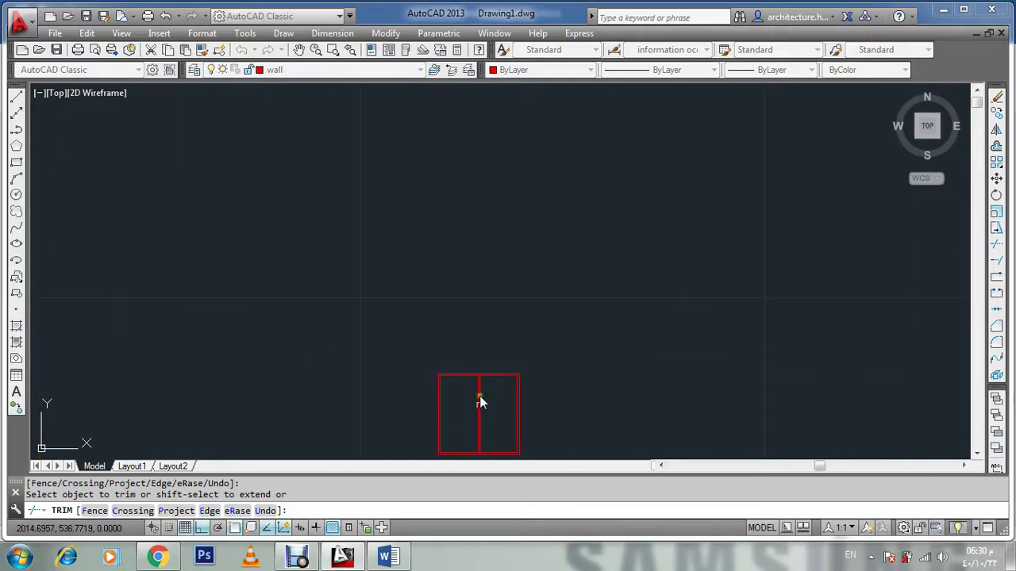
{"action": "scroll", "coordinate": [472, 452], "scroll_direction": "up", "scroll_amount": 4}
{"action": "key", "text": "Escape"}
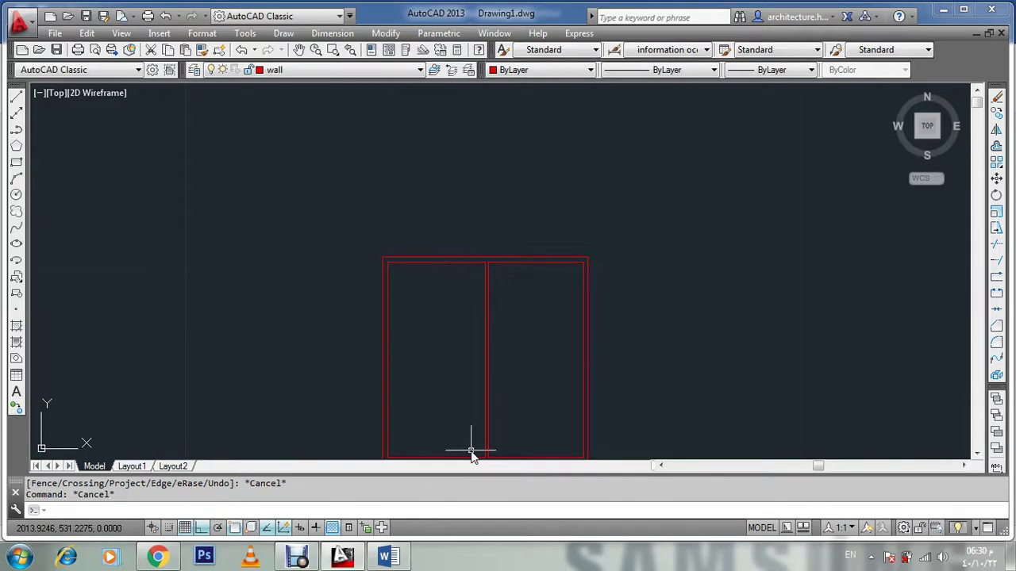
Step: Draw a horizontal ray from the midpoint of the right wall's inner line leftward across the whole room
{"action": "type", "text": "RA"}
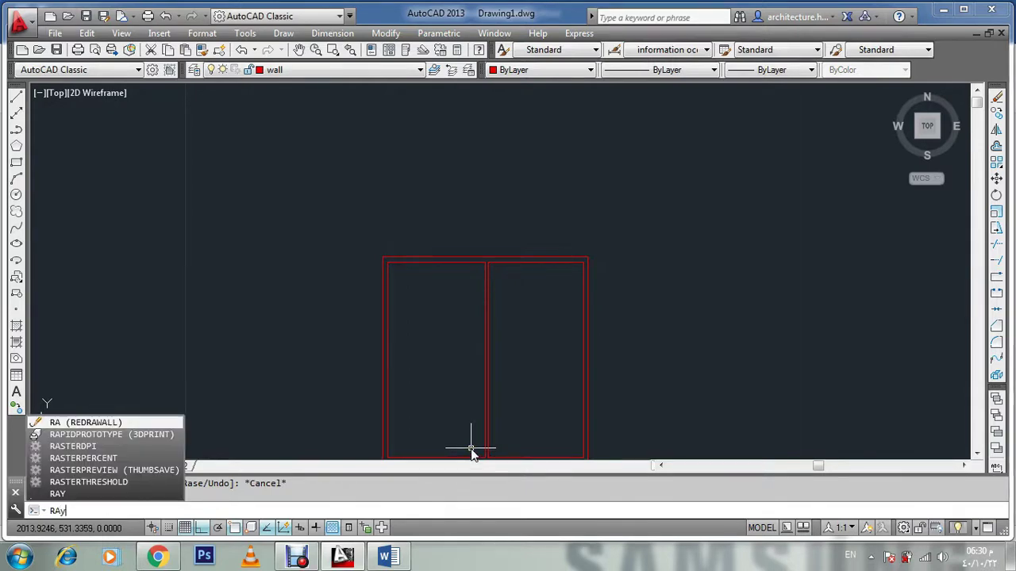
{"action": "type", "text": "y"}
{"action": "key", "text": "Return"}
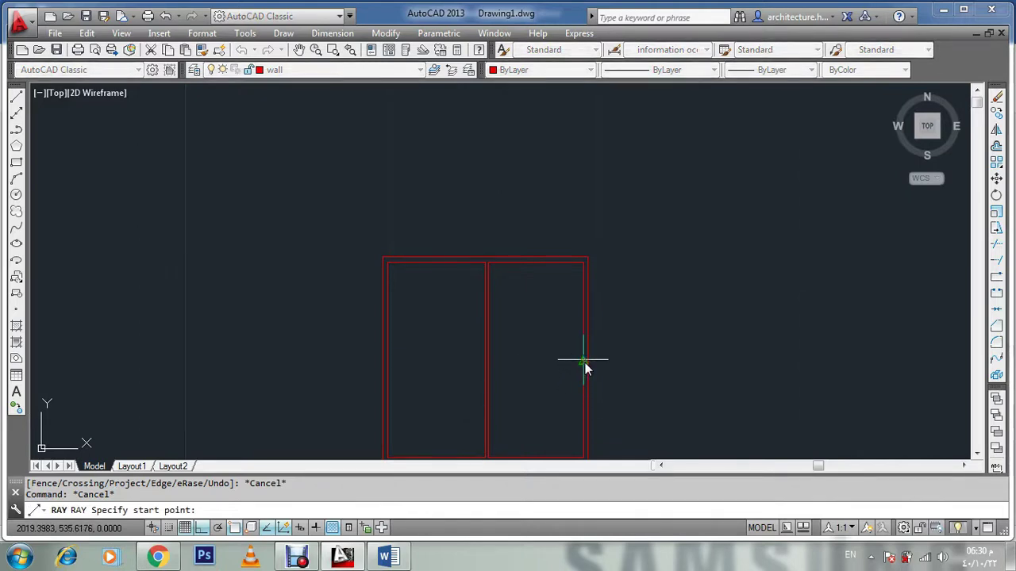
{"action": "left_click", "coordinate": [584, 361]}
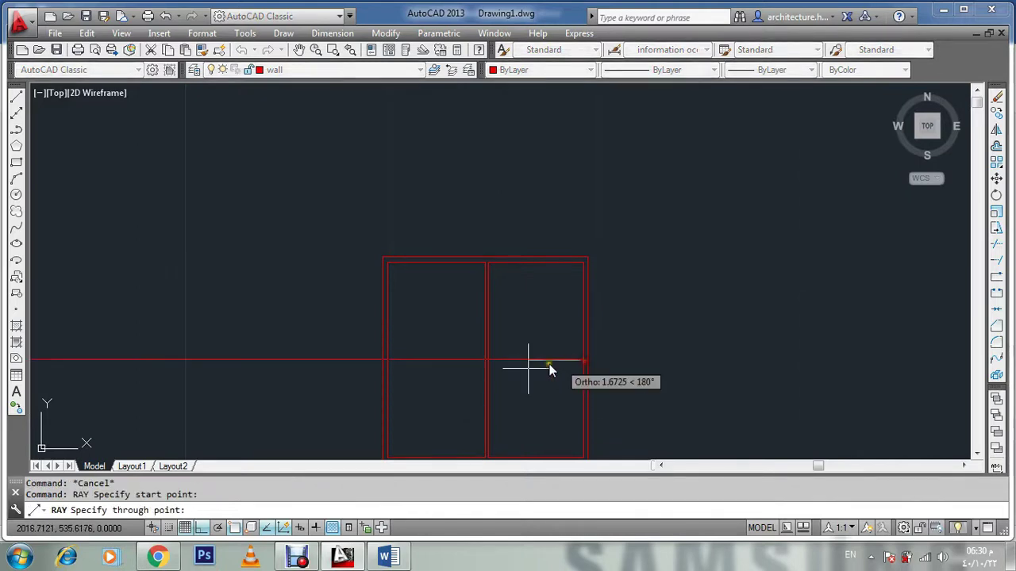
{"action": "left_click", "coordinate": [256, 378]}
{"action": "key", "text": "Escape"}
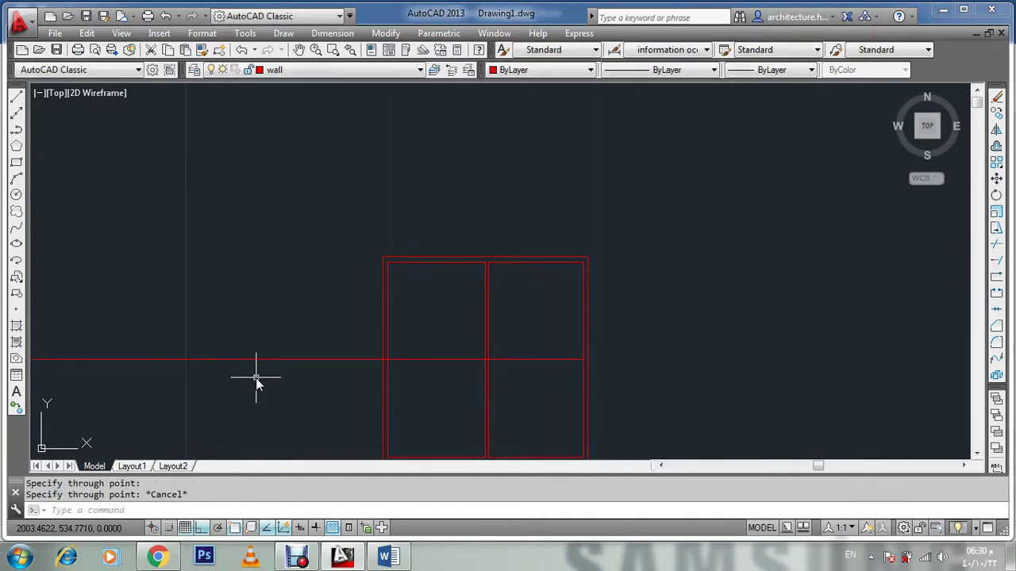
Step: Offset the horizontal ray by .114 downward to form the second face of the horizontal partition
{"action": "type", "text": "o"}
{"action": "key", "text": "Return"}
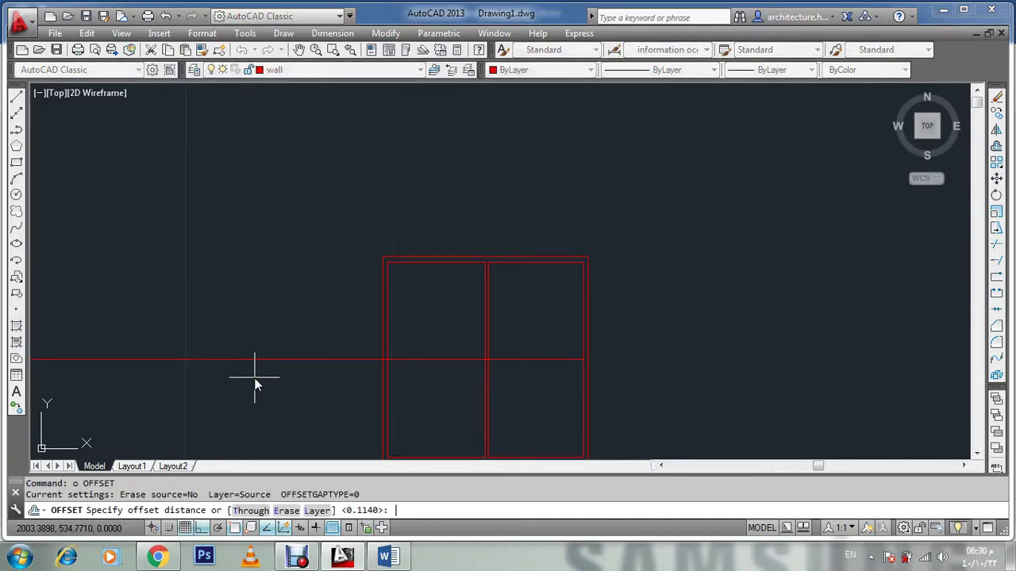
{"action": "type", "text": ".114"}
{"action": "key", "text": "Return"}
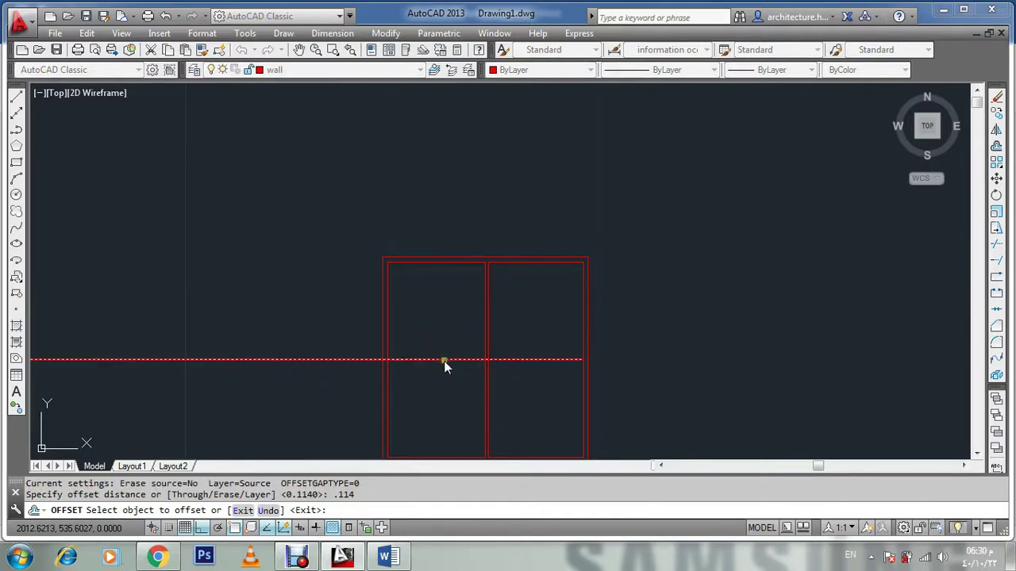
{"action": "left_click", "coordinate": [442, 359]}
{"action": "left_click", "coordinate": [444, 398]}
{"action": "key", "text": "Escape"}
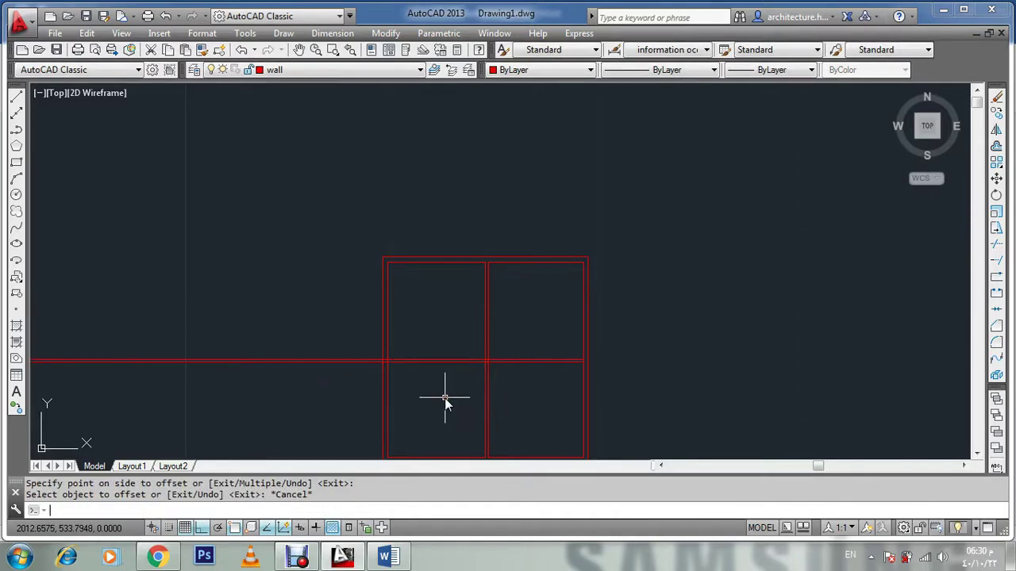
Step: Trim both horizontal partition rays outside the left wall's inner line, using that line as the cutting edge
{"action": "type", "text": "tr"}
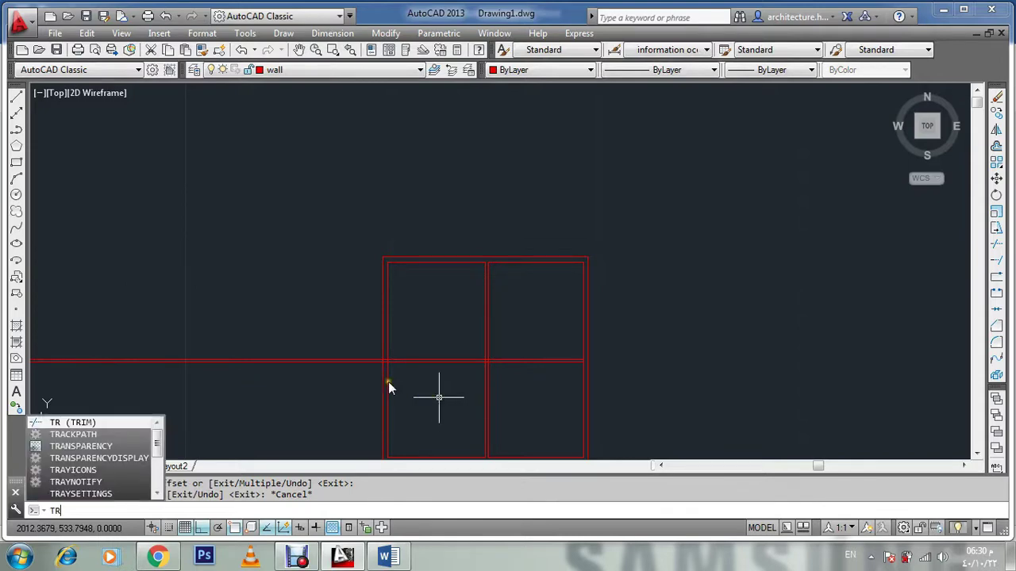
{"action": "key", "text": "Return"}
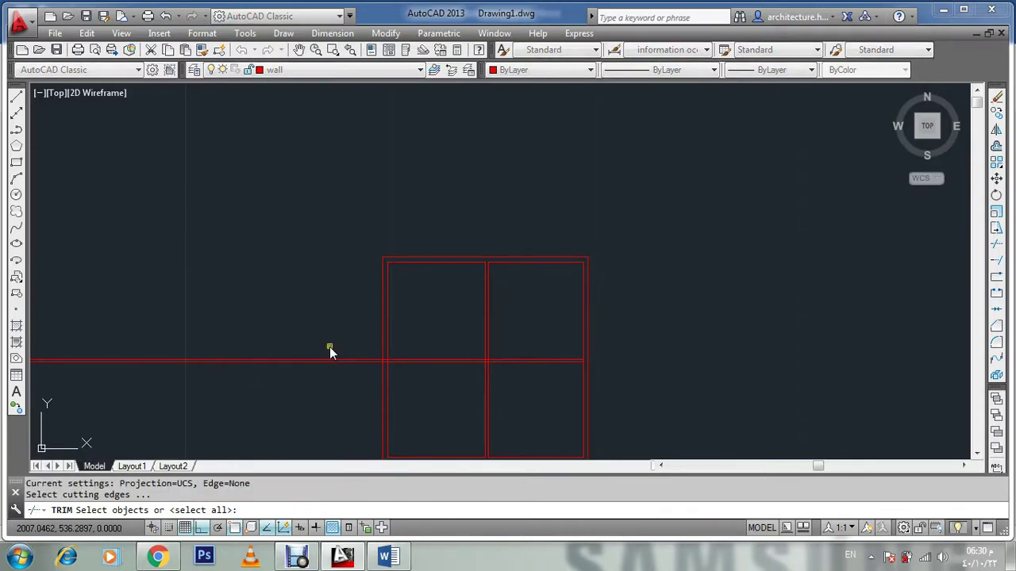
{"action": "left_click", "coordinate": [389, 376]}
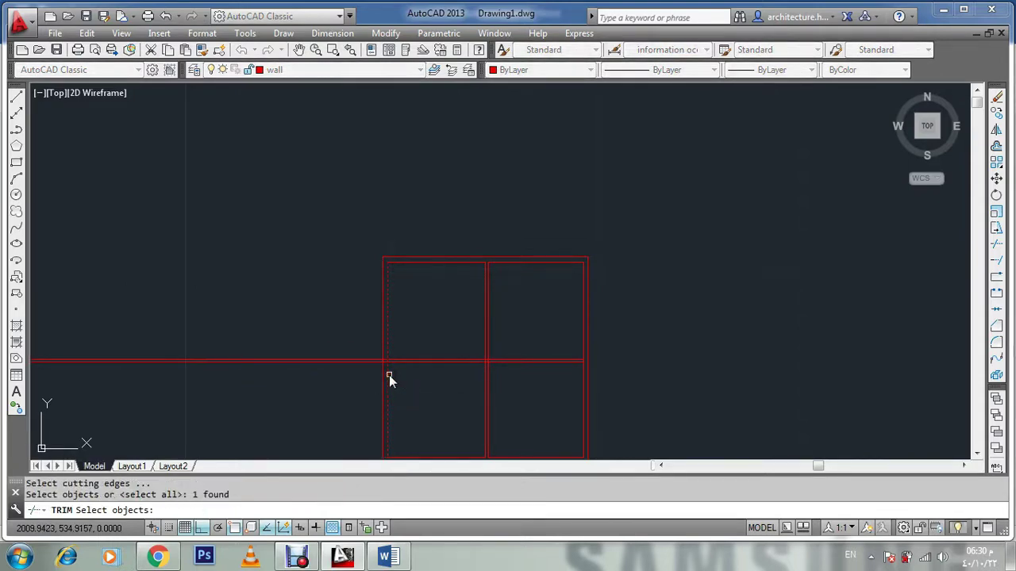
{"action": "key", "text": "Return"}
{"action": "left_click", "coordinate": [345, 314]}
{"action": "left_click", "coordinate": [293, 396]}
{"action": "key", "text": "Escape"}
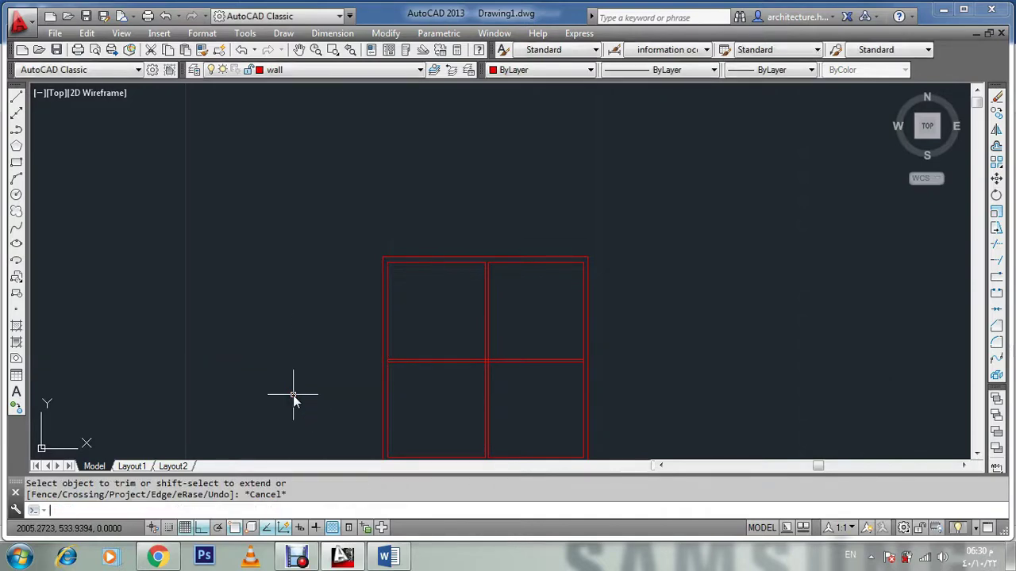
Step: Trim the inner lines of the left and right walls between the two faces of the horizontal partition, using all objects as cutting edges
{"action": "key", "text": "Return"}
{"action": "key", "text": "Return"}
{"action": "scroll", "coordinate": [385, 368], "scroll_direction": "up", "scroll_amount": 5}
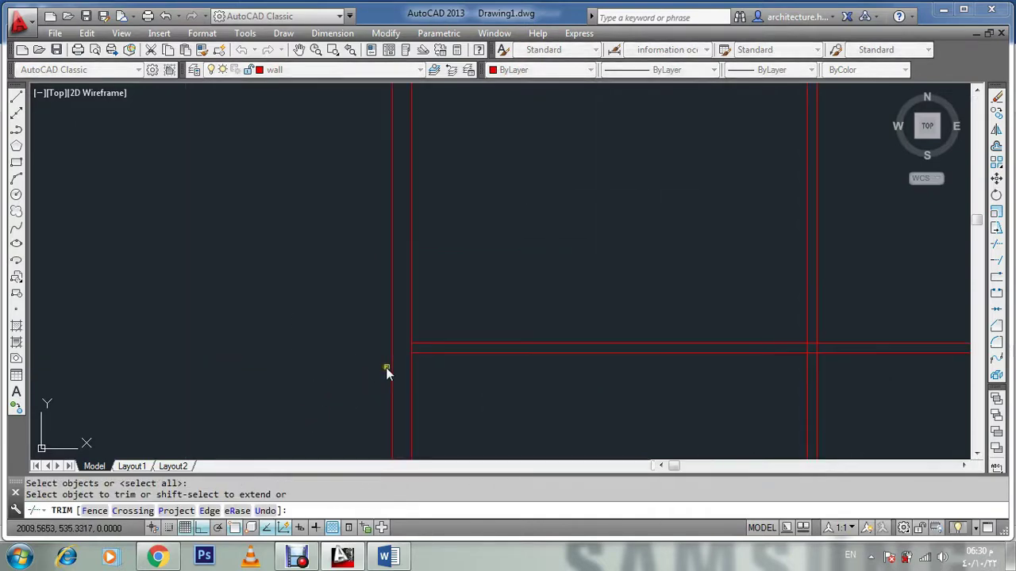
{"action": "scroll", "coordinate": [401, 358], "scroll_direction": "up", "scroll_amount": 4}
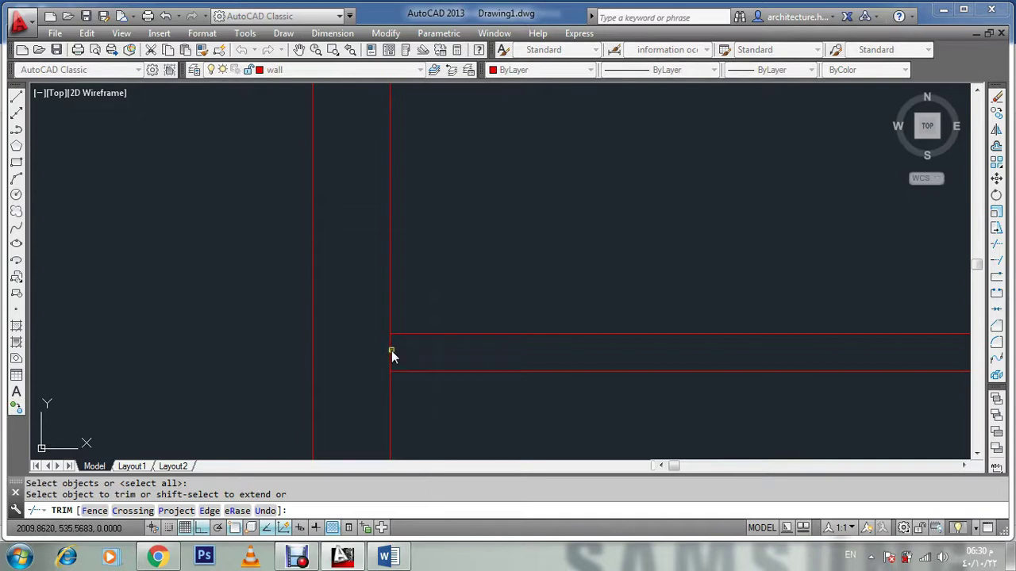
{"action": "left_click", "coordinate": [391, 350]}
{"action": "scroll", "coordinate": [392, 351], "scroll_direction": "down", "scroll_amount": 8}
{"action": "scroll", "coordinate": [708, 354], "scroll_direction": "up", "scroll_amount": 6}
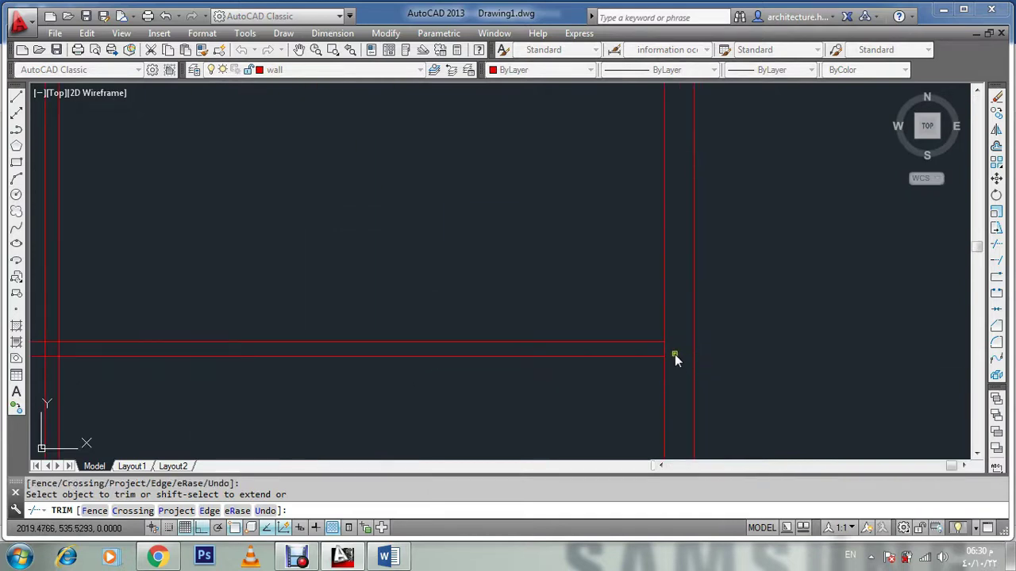
{"action": "scroll", "coordinate": [571, 377], "scroll_direction": "down", "scroll_amount": 5}
Step: Trim the four line segments inside the crossing of the partitions at the plan's centre, and dismiss the advertising pop-up
{"action": "scroll", "coordinate": [419, 386], "scroll_direction": "up", "scroll_amount": 7}
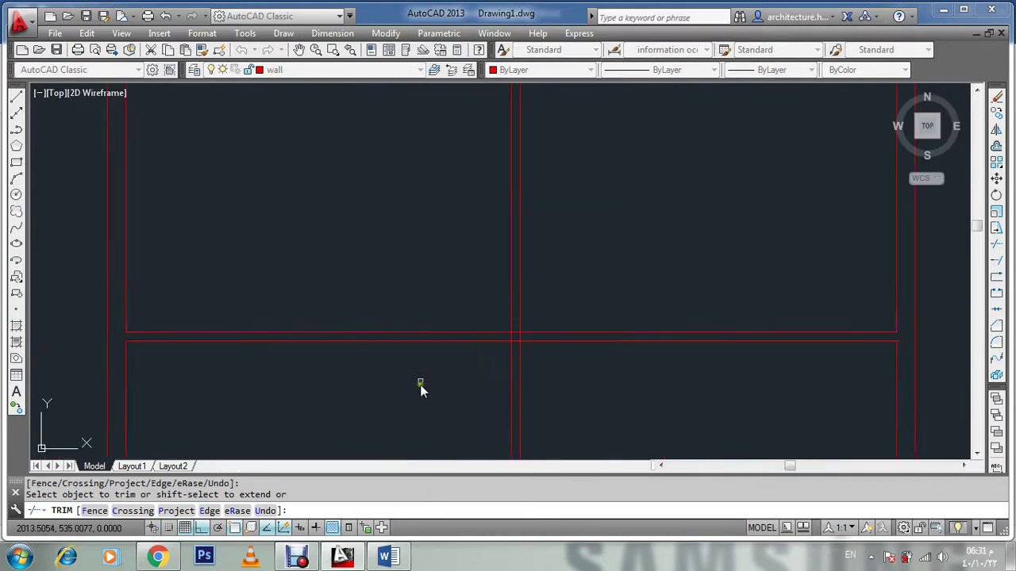
{"action": "scroll", "coordinate": [754, 253], "scroll_direction": "up", "scroll_amount": 4}
{"action": "left_click", "coordinate": [806, 243]}
{"action": "left_click", "coordinate": [665, 260]}
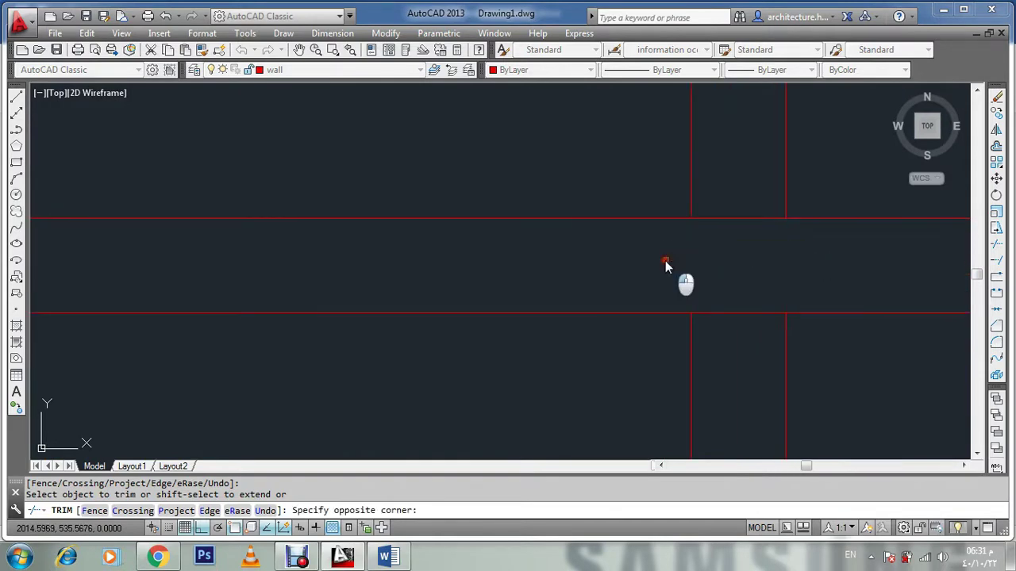
{"action": "left_click", "coordinate": [718, 211]}
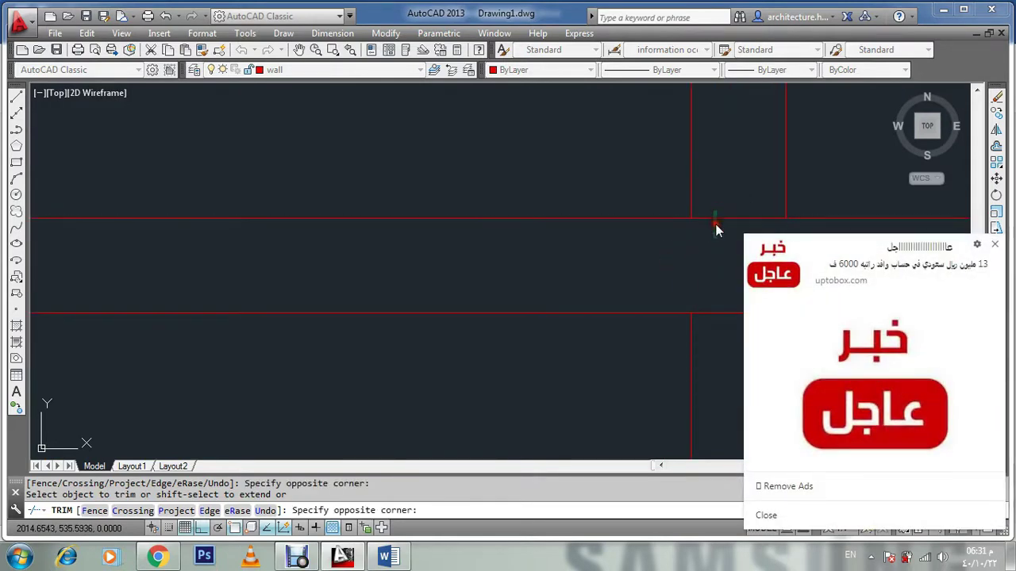
{"action": "left_click", "coordinate": [697, 337]}
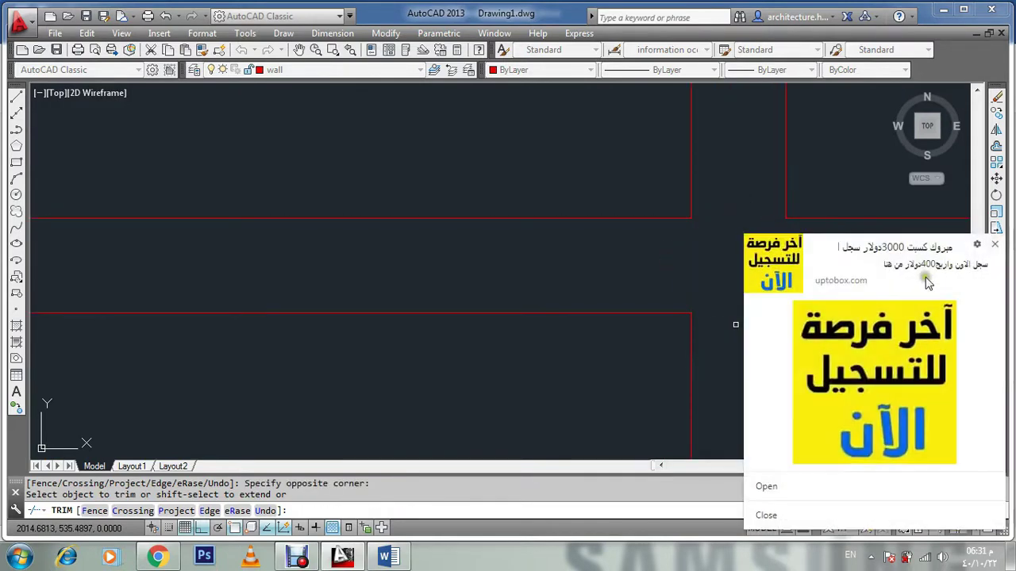
{"action": "left_click", "coordinate": [996, 243]}
Step: Examine the partition crossing, the wall junctions and the overall four-room plan, and end the trim command
{"action": "scroll", "coordinate": [868, 290], "scroll_direction": "down", "scroll_amount": 5}
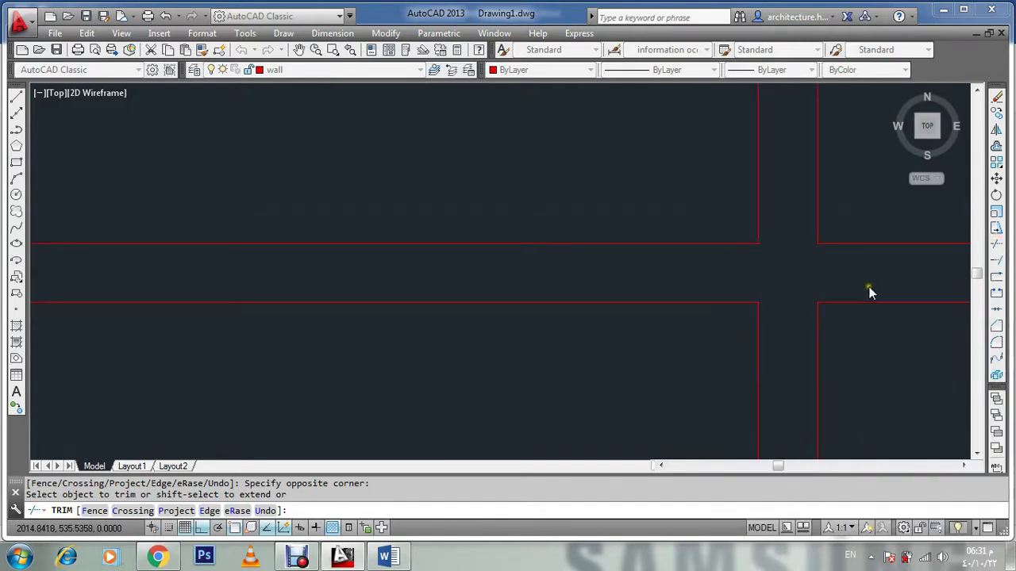
{"action": "scroll", "coordinate": [905, 301], "scroll_direction": "up", "scroll_amount": 5}
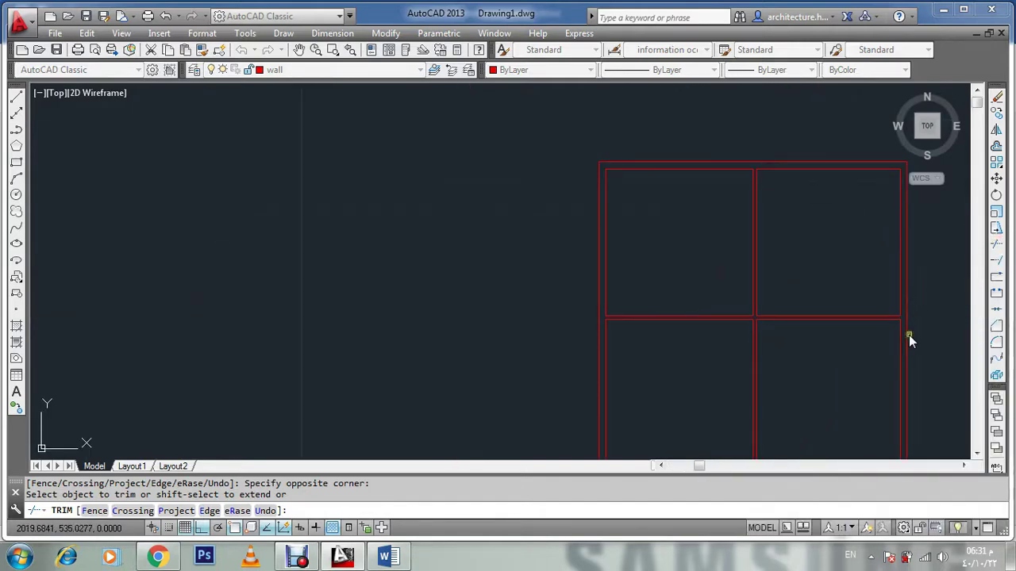
{"action": "scroll", "coordinate": [909, 334], "scroll_direction": "down", "scroll_amount": 2}
{"action": "scroll", "coordinate": [906, 349], "scroll_direction": "up", "scroll_amount": 2}
{"action": "scroll", "coordinate": [885, 320], "scroll_direction": "down", "scroll_amount": 2}
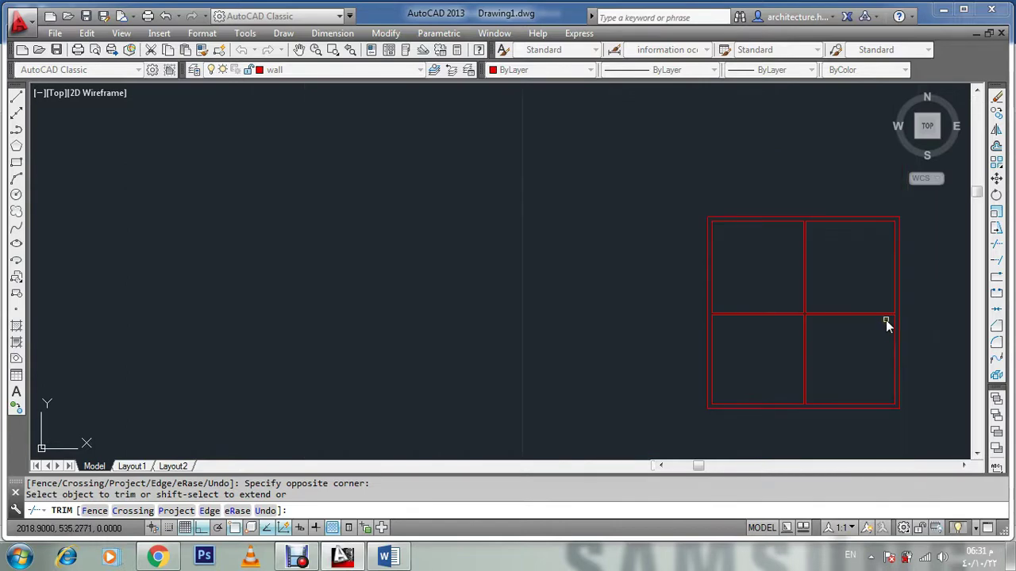
{"action": "scroll", "coordinate": [887, 382], "scroll_direction": "up", "scroll_amount": 2}
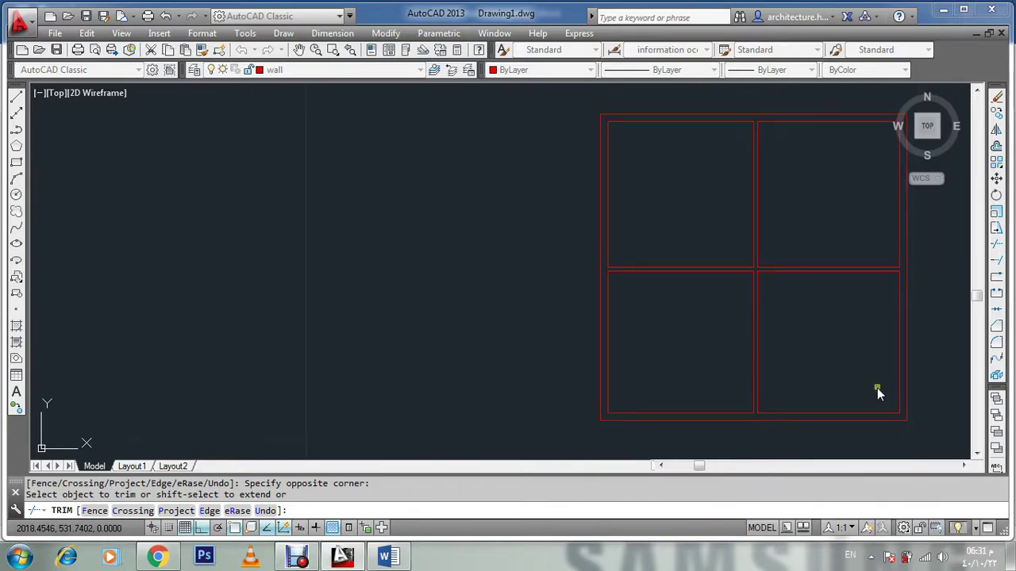
{"action": "key", "text": "Escape"}
{"action": "scroll", "coordinate": [762, 427], "scroll_direction": "up", "scroll_amount": 2}
{"action": "scroll", "coordinate": [761, 420], "scroll_direction": "down", "scroll_amount": 2}
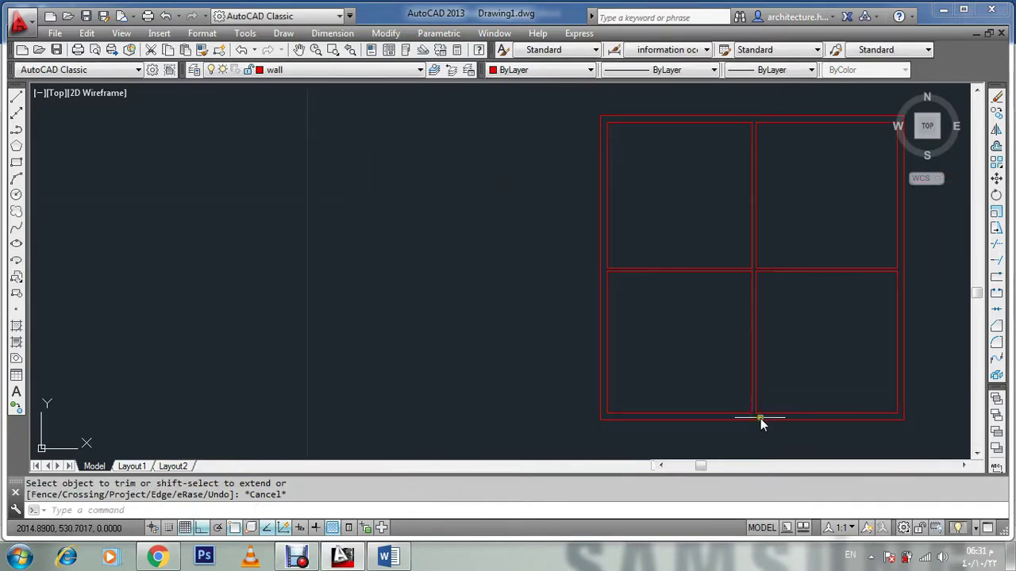
{"action": "scroll", "coordinate": [773, 131], "scroll_direction": "up", "scroll_amount": 2}
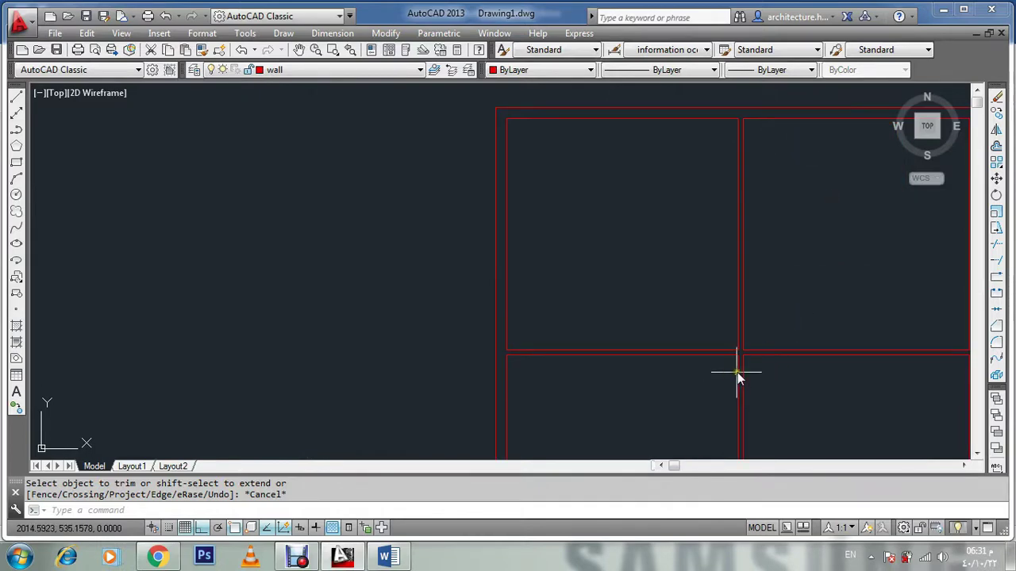
{"action": "scroll", "coordinate": [756, 274], "scroll_direction": "down", "scroll_amount": 2}
{"action": "scroll", "coordinate": [750, 280], "scroll_direction": "down", "scroll_amount": 4}
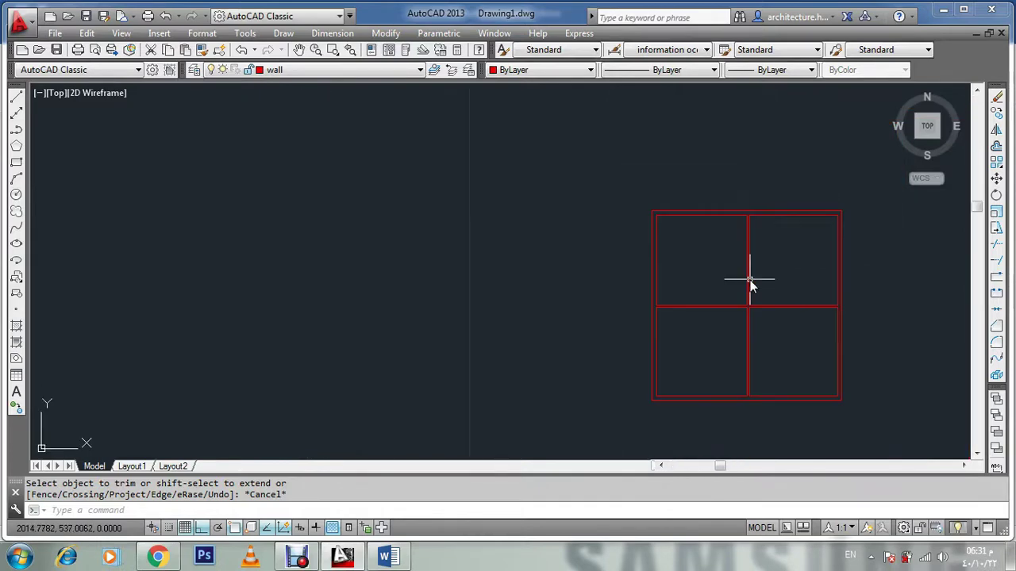
{"action": "scroll", "coordinate": [799, 256], "scroll_direction": "up", "scroll_amount": 4}
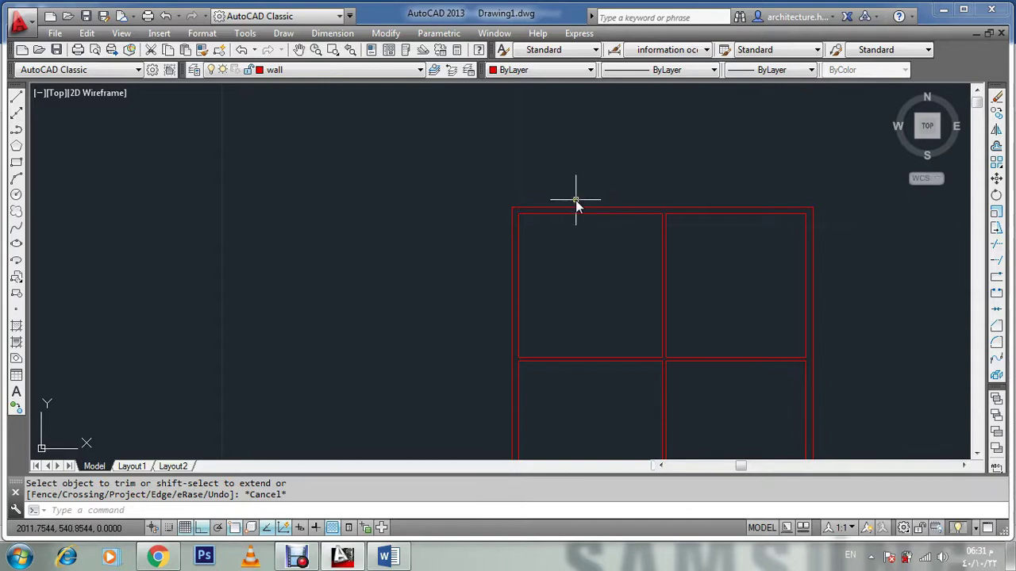
Step: Offset the top wall's outer line 6 upward, outside the plan
{"action": "key", "text": "Escape"}
{"action": "type", "text": "o"}
{"action": "key", "text": "Return"}
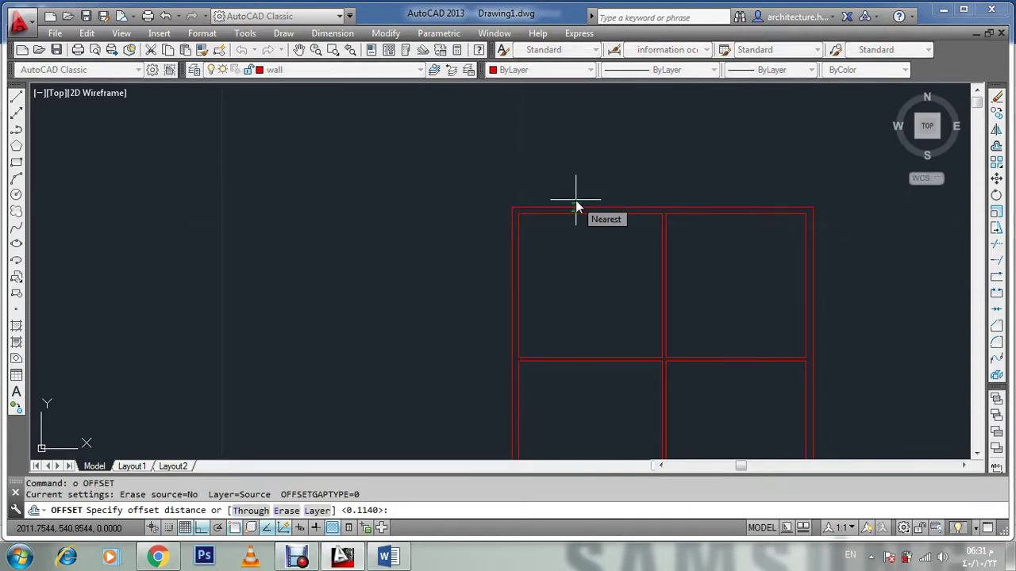
{"action": "type", "text": "6"}
{"action": "key", "text": "Return"}
{"action": "left_click", "coordinate": [625, 211]}
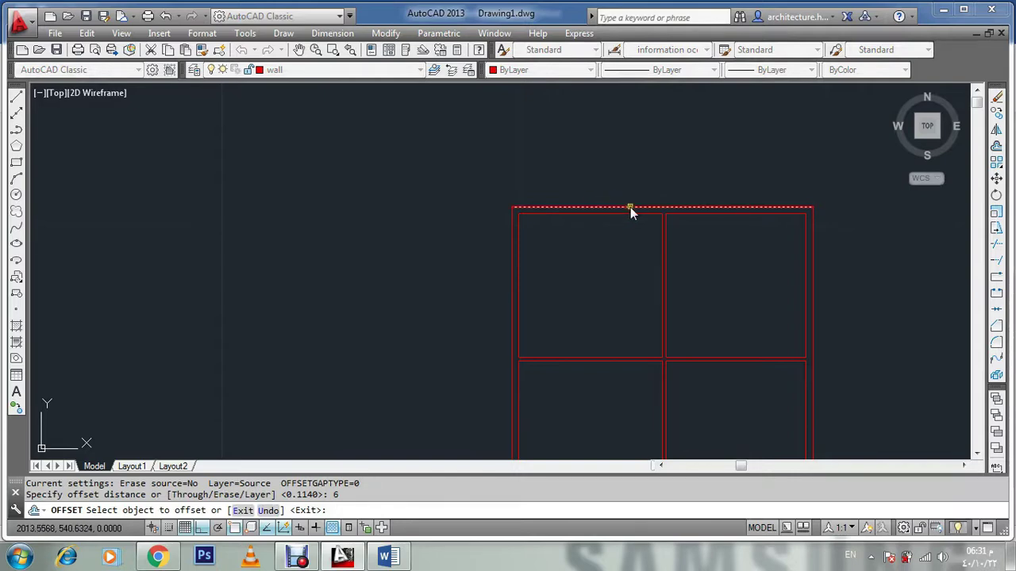
{"action": "left_click", "coordinate": [641, 162]}
{"action": "key", "text": "Escape"}
{"action": "scroll", "coordinate": [627, 203], "scroll_direction": "down", "scroll_amount": 6}
{"action": "scroll", "coordinate": [647, 159], "scroll_direction": "up", "scroll_amount": 4}
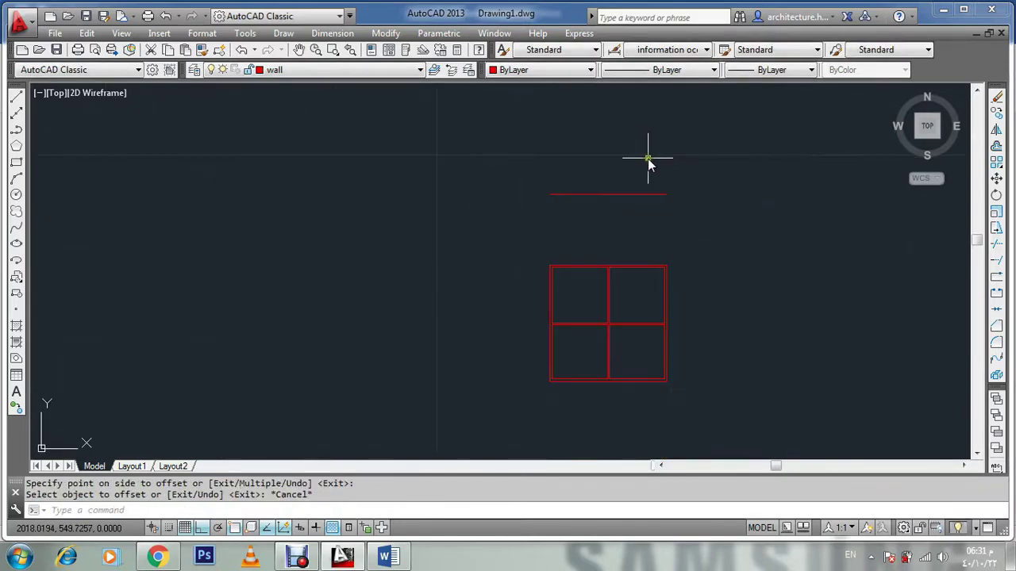
{"action": "key", "text": "Escape"}
{"action": "key", "text": "Escape"}
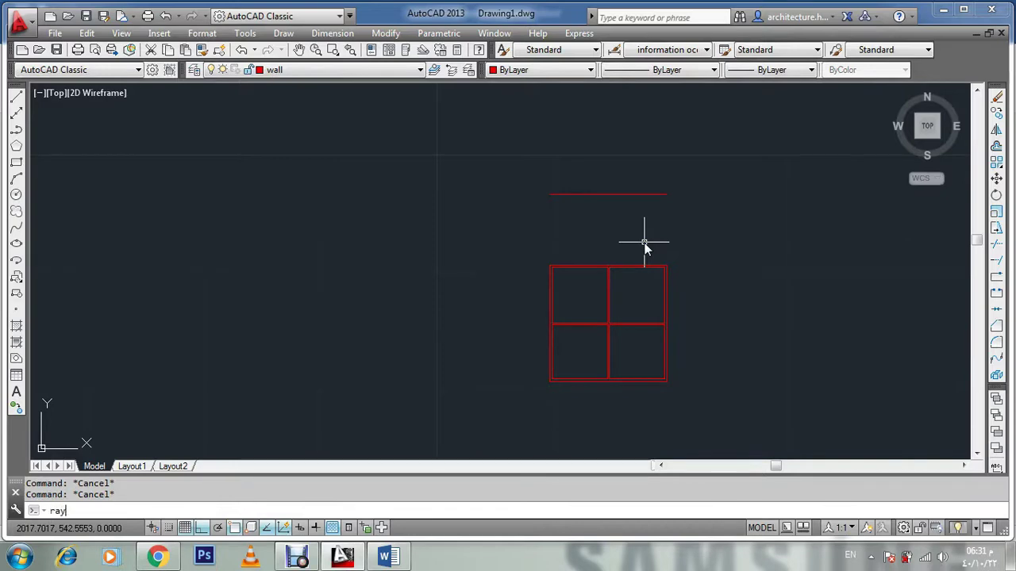
Step: Draw two vertical rays running downward, one well to the left and one well to the right of the plan
{"action": "type", "text": "ray"}
{"action": "key", "text": "Return"}
{"action": "left_click", "coordinate": [396, 127]}
{"action": "left_click", "coordinate": [400, 254]}
{"action": "key", "text": "Escape"}
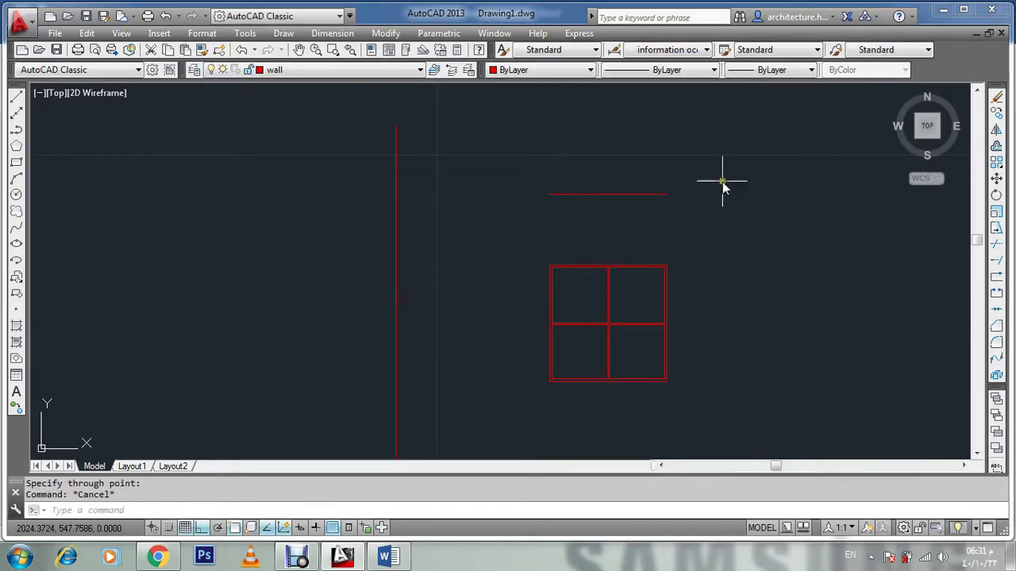
{"action": "key", "text": "Escape"}
{"action": "right_click", "coordinate": [806, 106]}
{"action": "left_click", "coordinate": [811, 105]}
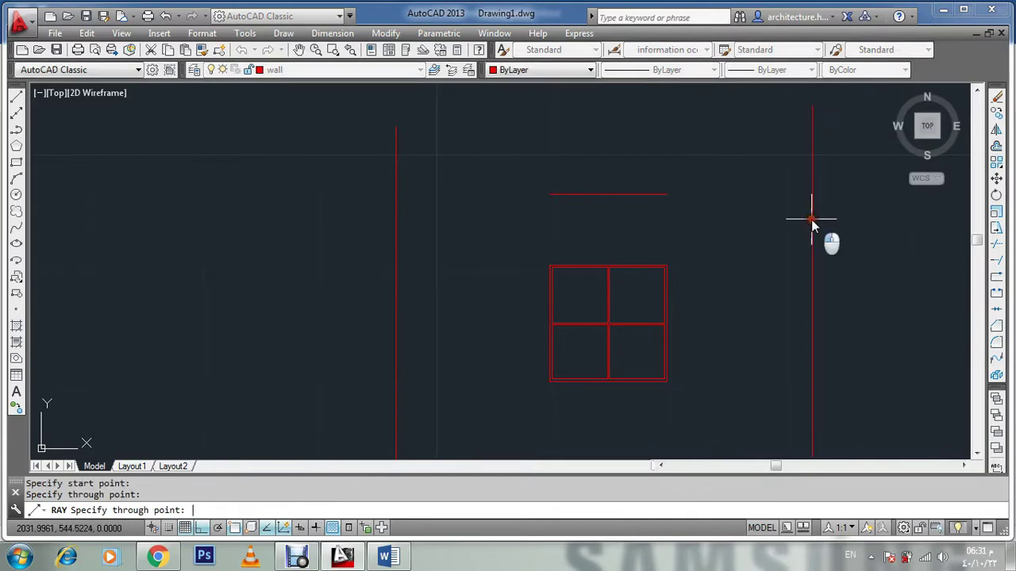
{"action": "left_click", "coordinate": [811, 222]}
{"action": "key", "text": "Escape"}
{"action": "key", "text": "Escape"}
{"action": "key", "text": "Escape"}
Step: Extend the left end of the offset line above the plan to the left ray, with both vertical rays as boundary edges
{"action": "type", "text": "ex"}
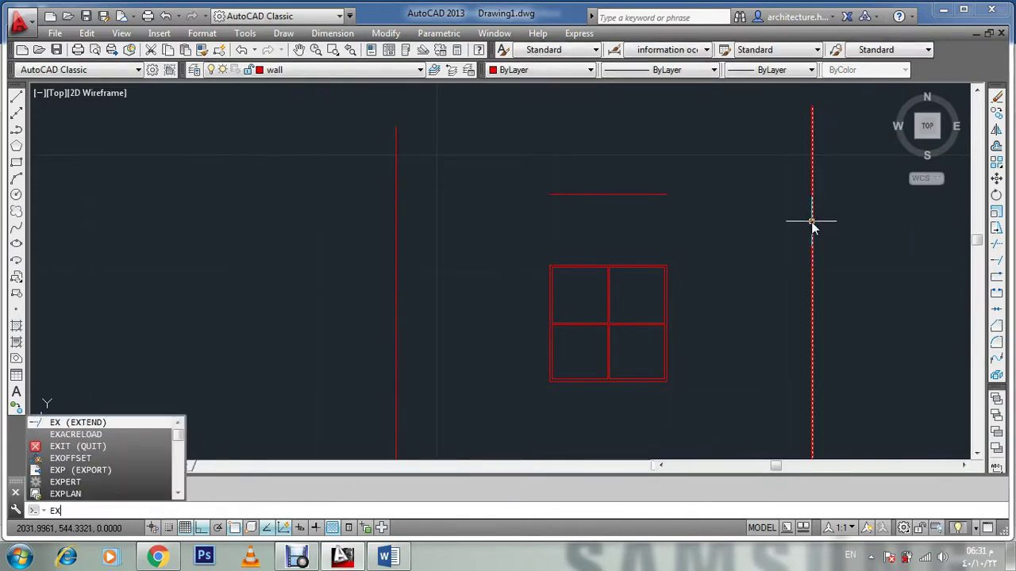
{"action": "key", "text": "Return"}
{"action": "left_click", "coordinate": [811, 256]}
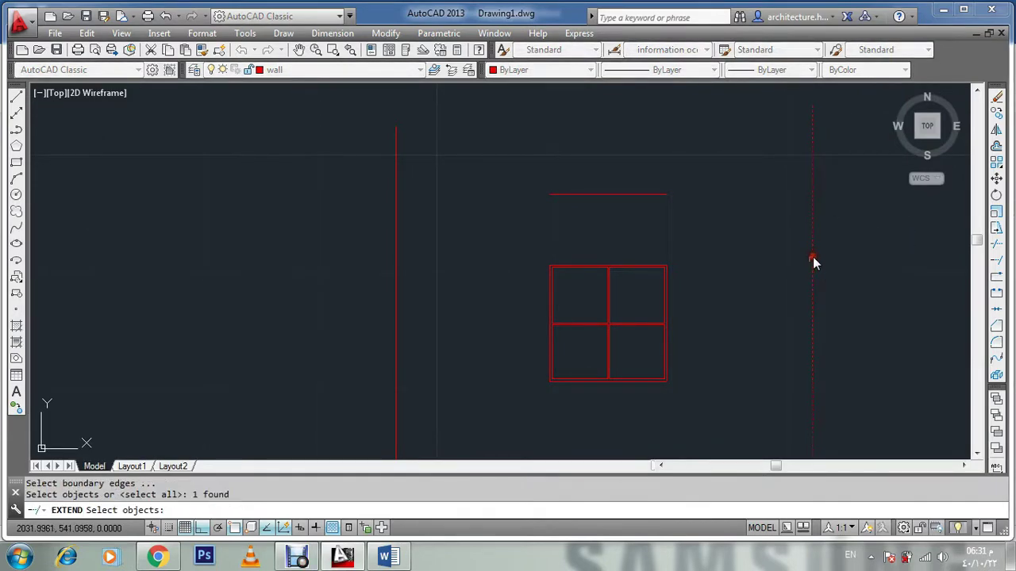
{"action": "left_click", "coordinate": [400, 256]}
{"action": "left_click", "coordinate": [341, 284]}
{"action": "key", "text": "Return"}
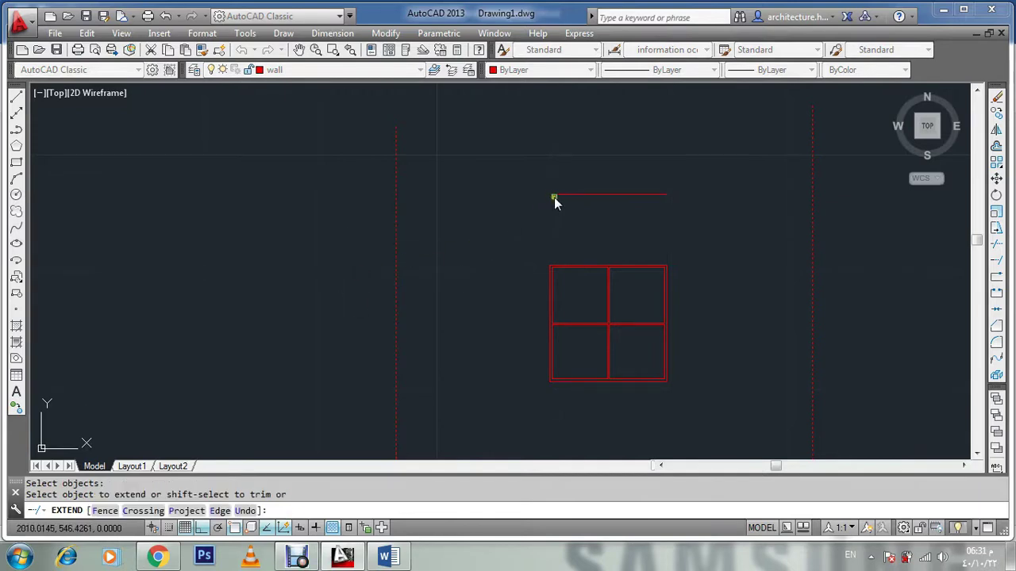
{"action": "left_click", "coordinate": [556, 196]}
Step: Extend the top wall's outer line on both ends to the left and right vertical rays
{"action": "scroll", "coordinate": [574, 269], "scroll_direction": "up", "scroll_amount": 2}
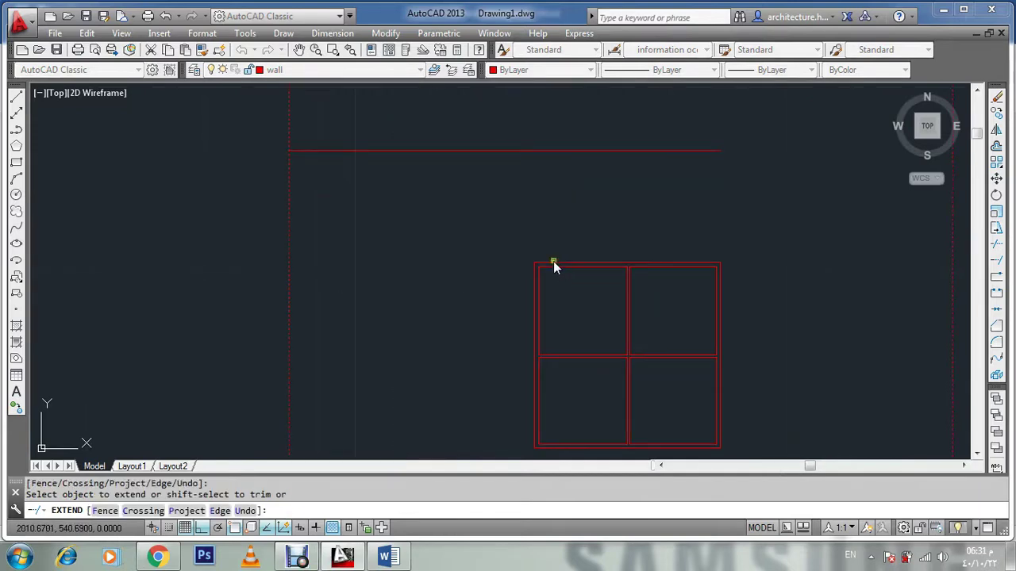
{"action": "left_click", "coordinate": [551, 261]}
{"action": "left_click", "coordinate": [538, 263]}
{"action": "scroll", "coordinate": [539, 261], "scroll_direction": "up", "scroll_amount": 2}
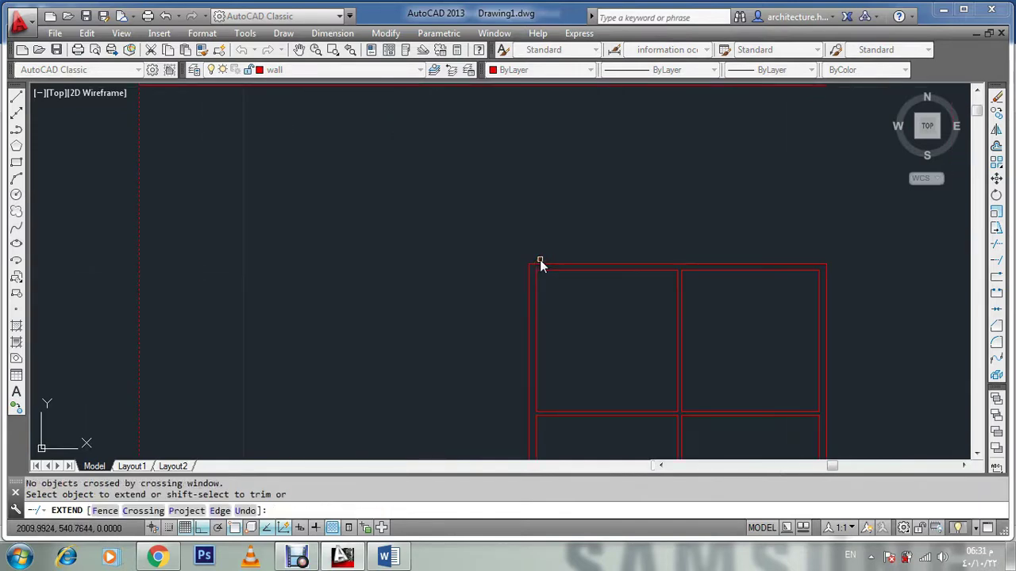
{"action": "left_click", "coordinate": [539, 263]}
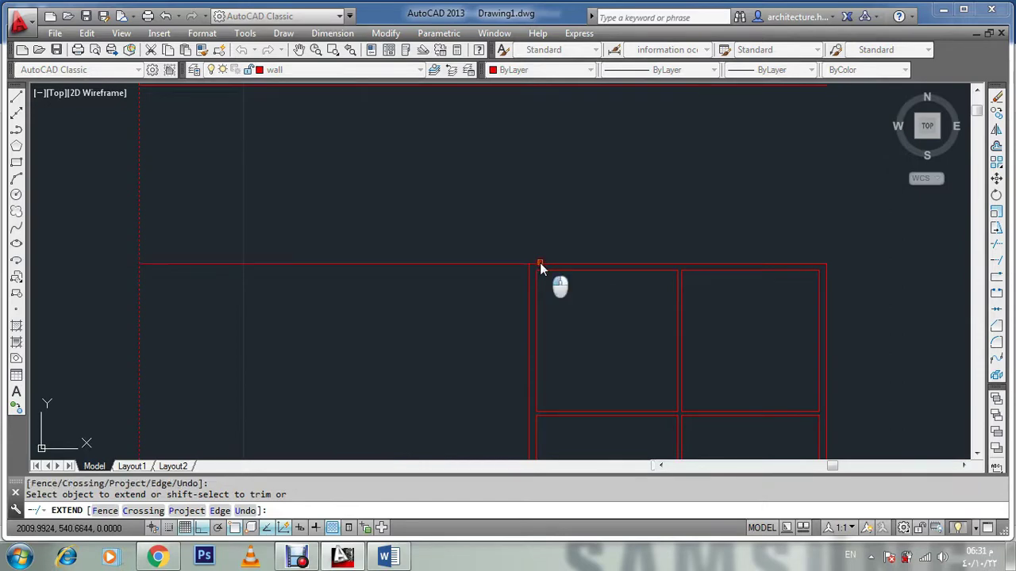
{"action": "left_click", "coordinate": [791, 270]}
{"action": "scroll", "coordinate": [808, 266], "scroll_direction": "down", "scroll_amount": 4}
{"action": "key", "text": "Escape"}
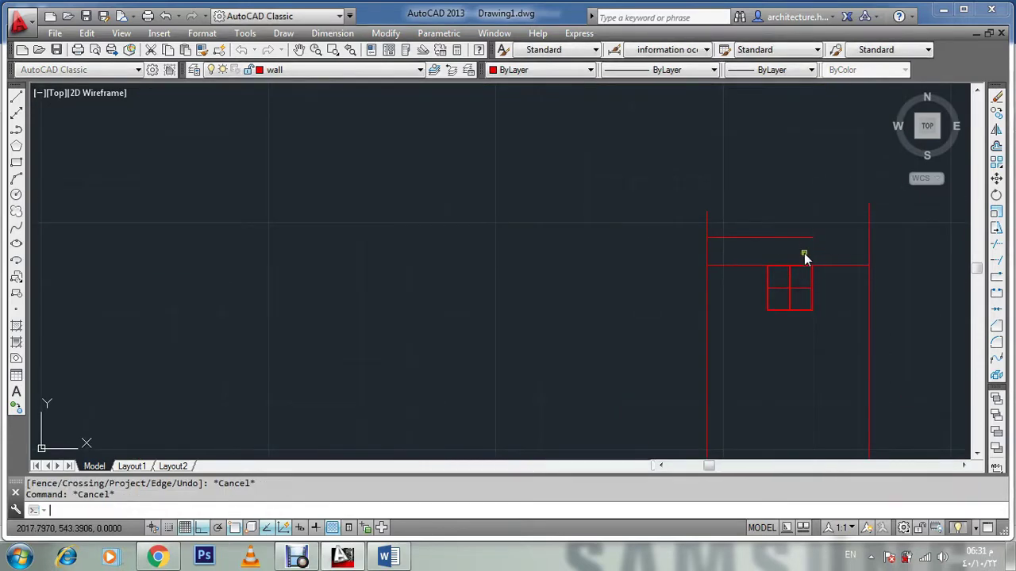
Step: Extend the right end of the offset line above the plan to the right vertical ray
{"action": "key", "text": "Return"}
{"action": "key", "text": "Return"}
{"action": "left_click", "coordinate": [804, 235]}
{"action": "left_click", "coordinate": [798, 241]}
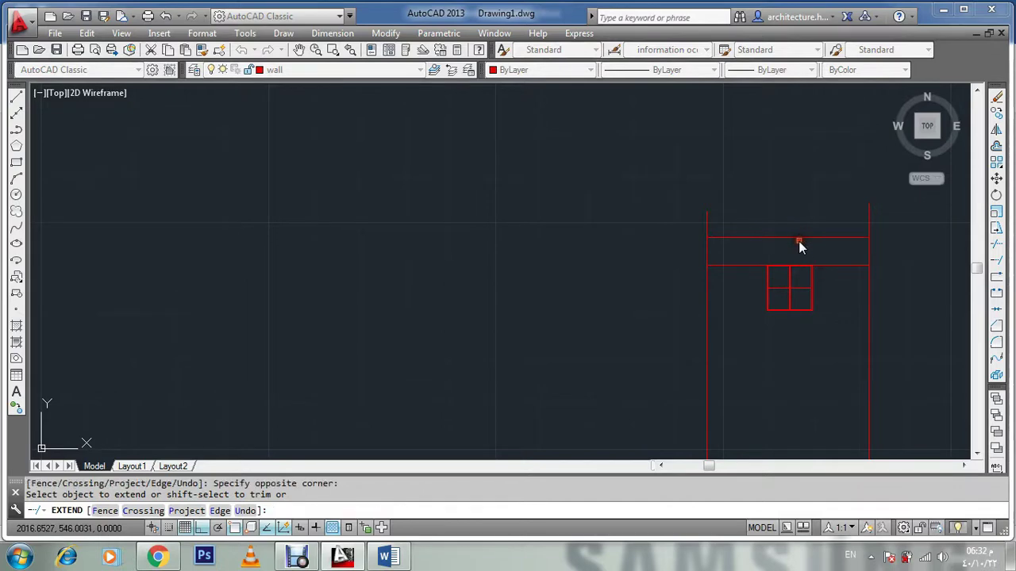
{"action": "key", "text": "Escape"}
Step: Erase the two vertical rays on either side of the plan
{"action": "scroll", "coordinate": [822, 256], "scroll_direction": "down", "scroll_amount": 2}
{"action": "type", "text": "e"}
{"action": "key", "text": "Return"}
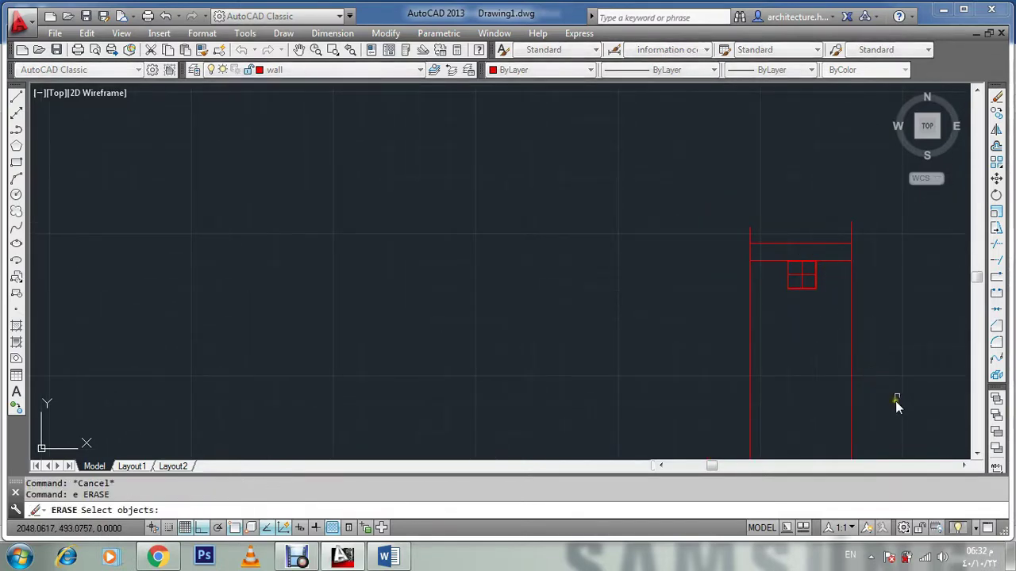
{"action": "left_click", "coordinate": [895, 401]}
{"action": "left_click", "coordinate": [675, 408]}
{"action": "key", "text": "Return"}
{"action": "key", "text": "Escape"}
{"action": "scroll", "coordinate": [823, 284], "scroll_direction": "up", "scroll_amount": 8}
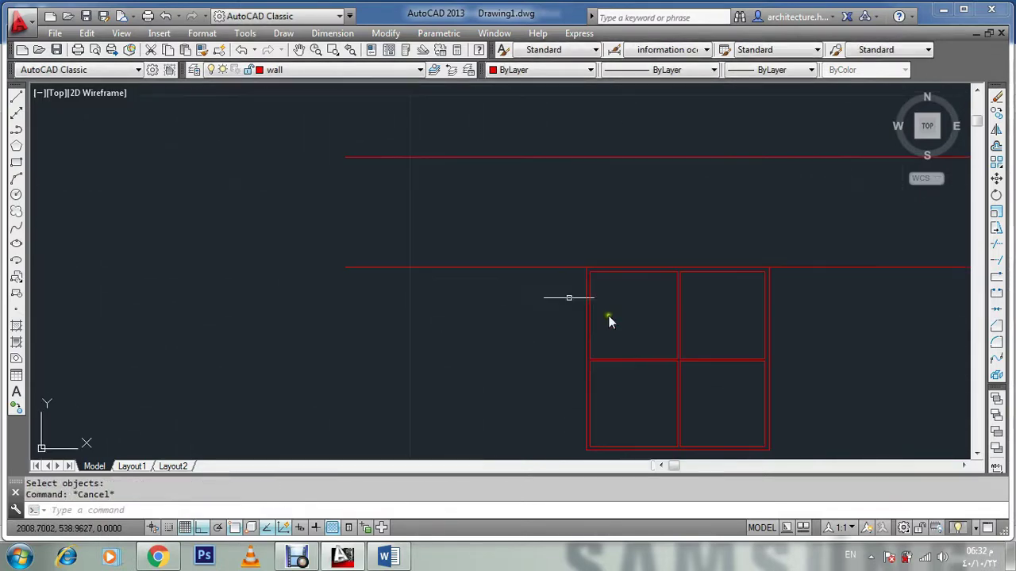
Step: Draw a short vertical line across the top wall, from the top-right room's upper-right inner corner up to the outer wall line
{"action": "scroll", "coordinate": [627, 254], "scroll_direction": "down", "scroll_amount": 4}
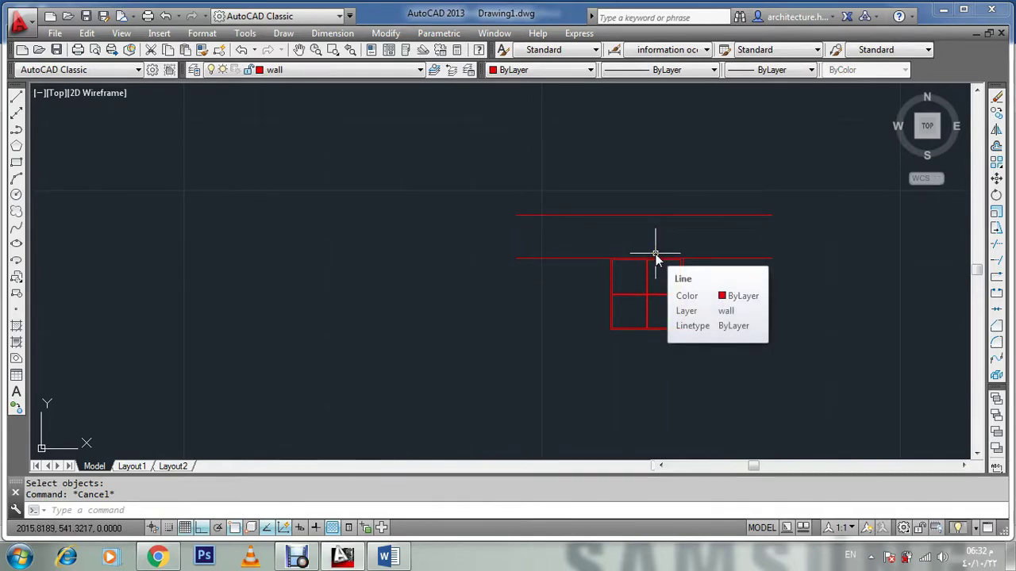
{"action": "scroll", "coordinate": [651, 288], "scroll_direction": "up", "scroll_amount": 4}
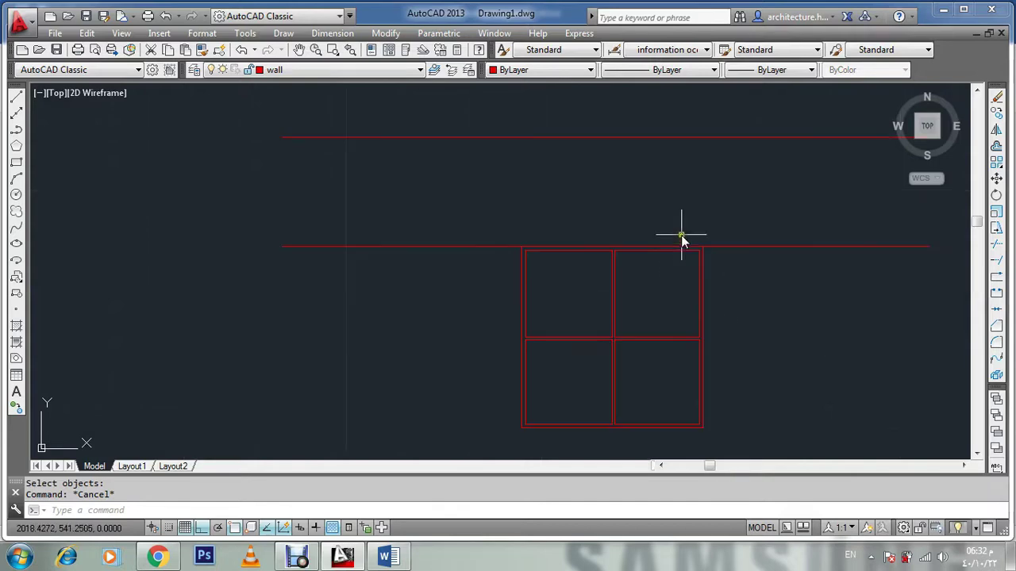
{"action": "scroll", "coordinate": [656, 247], "scroll_direction": "up", "scroll_amount": 2}
{"action": "key", "text": "Escape"}
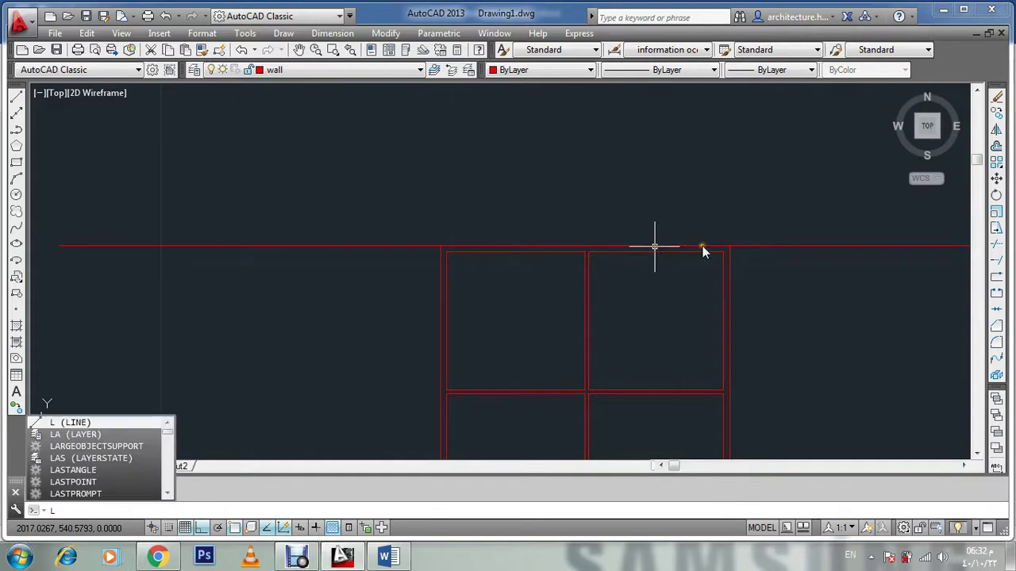
{"action": "key", "text": "Return"}
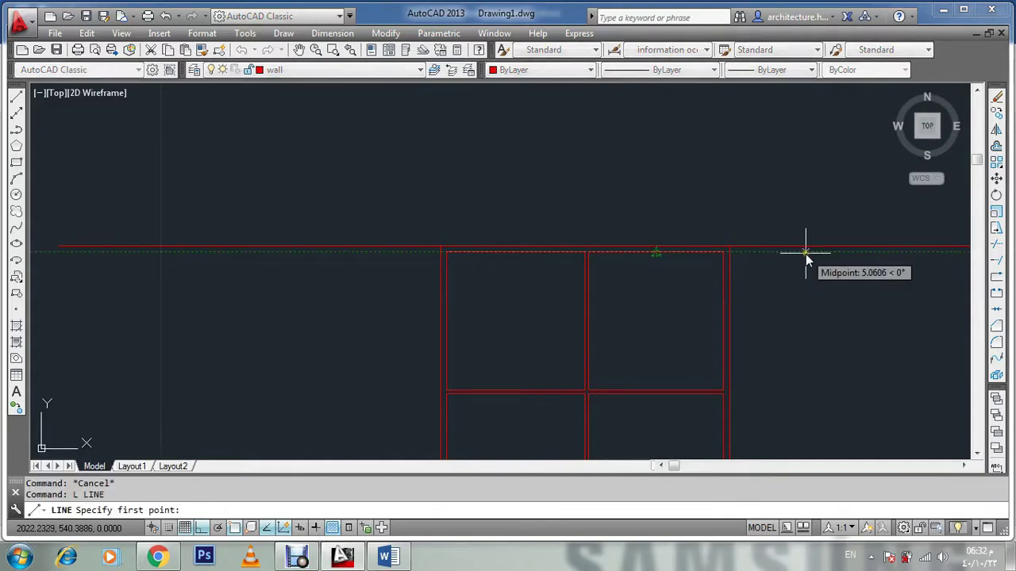
{"action": "scroll", "coordinate": [739, 258], "scroll_direction": "up", "scroll_amount": 5}
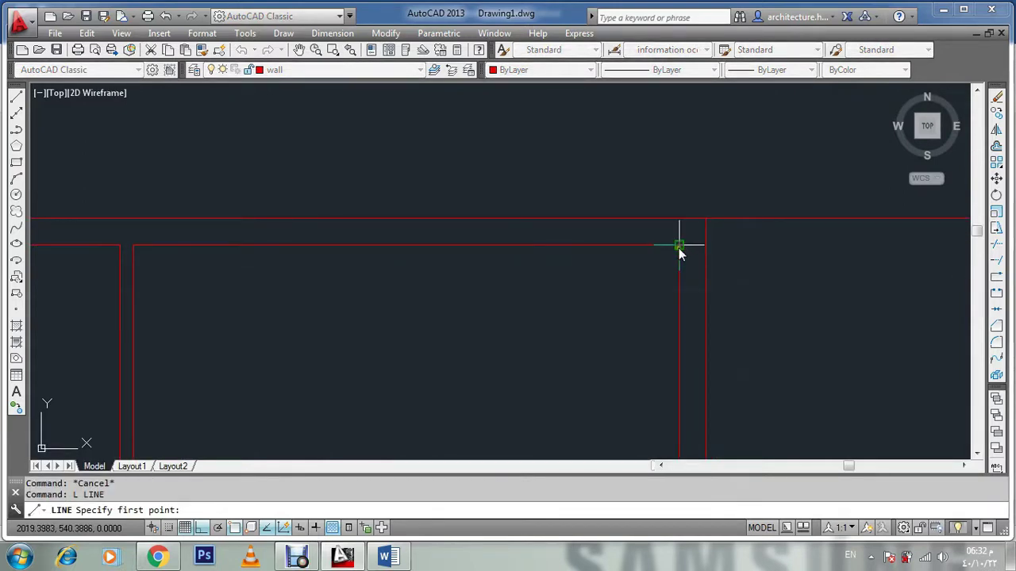
{"action": "left_click", "coordinate": [680, 244]}
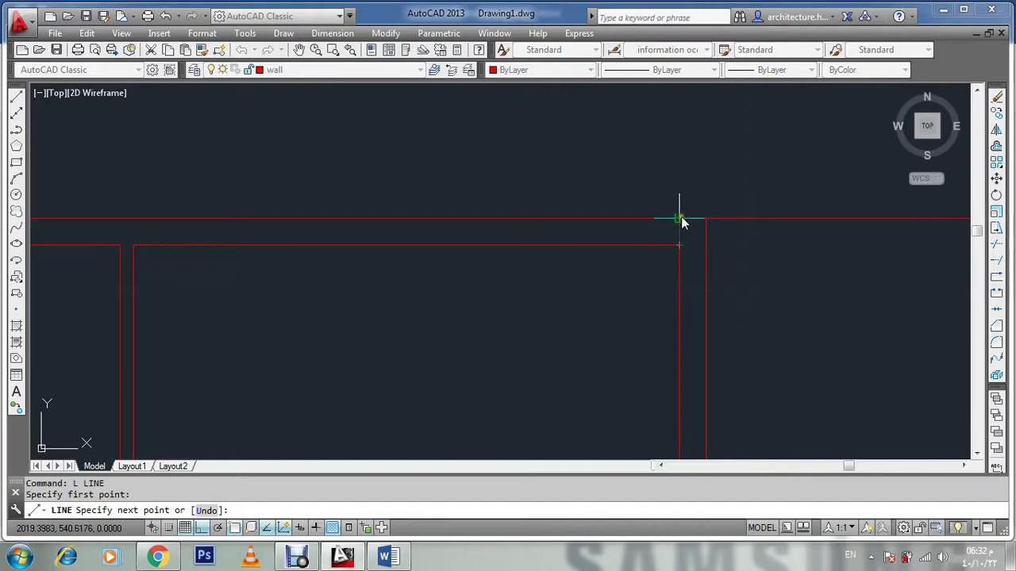
{"action": "left_click", "coordinate": [680, 220]}
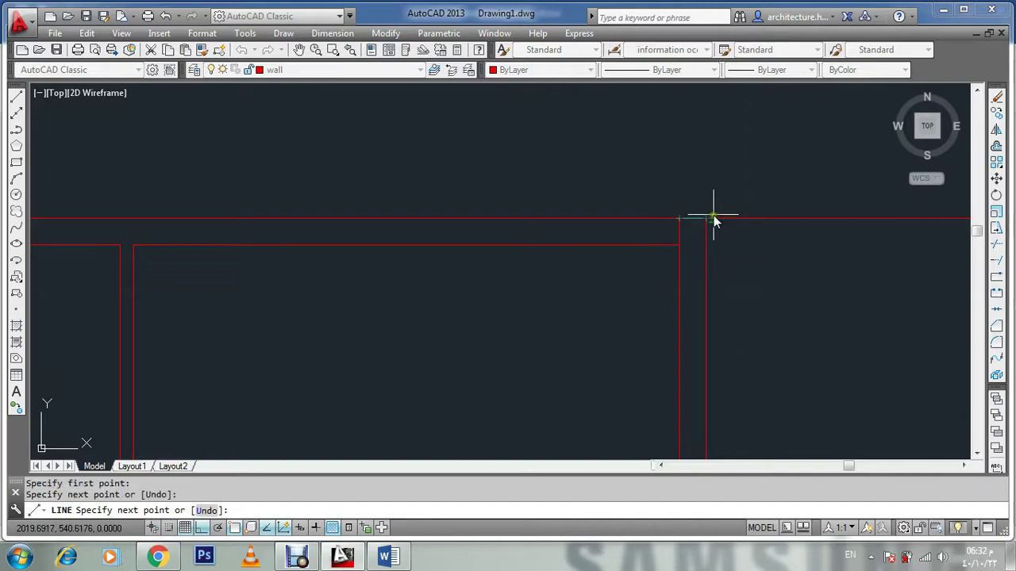
{"action": "key", "text": "Escape"}
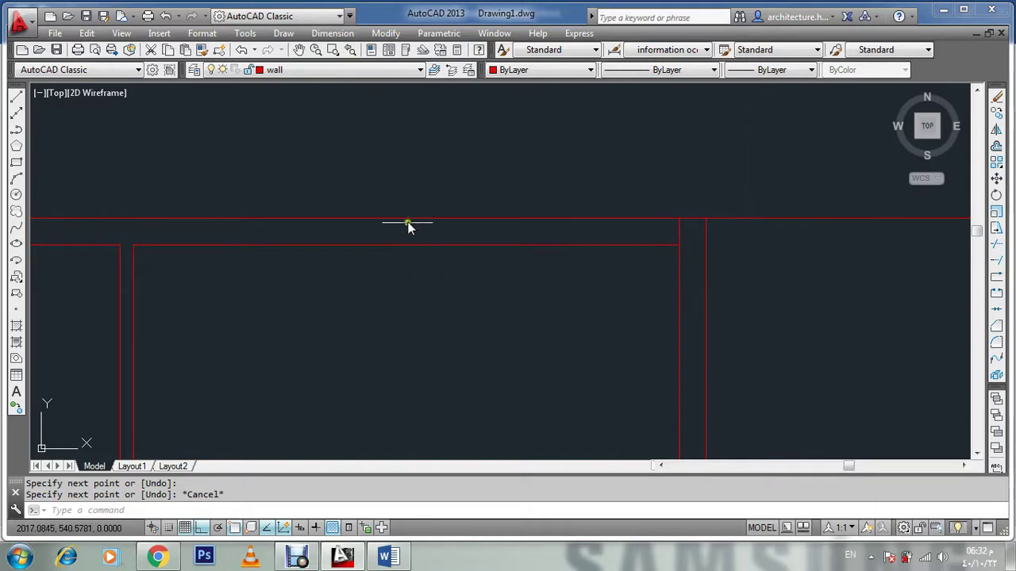
{"action": "key", "text": "Escape"}
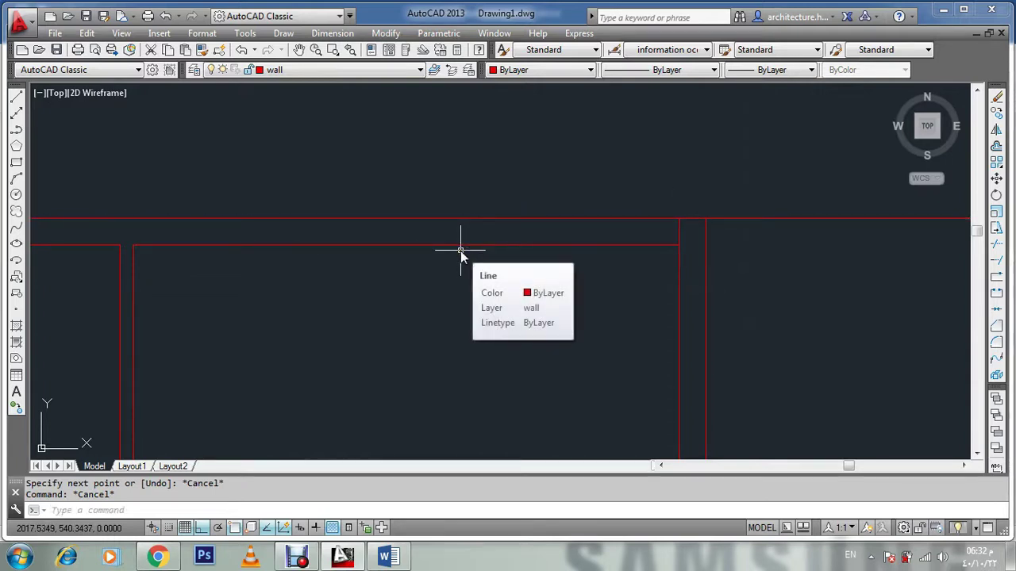
{"action": "key", "text": "Escape"}
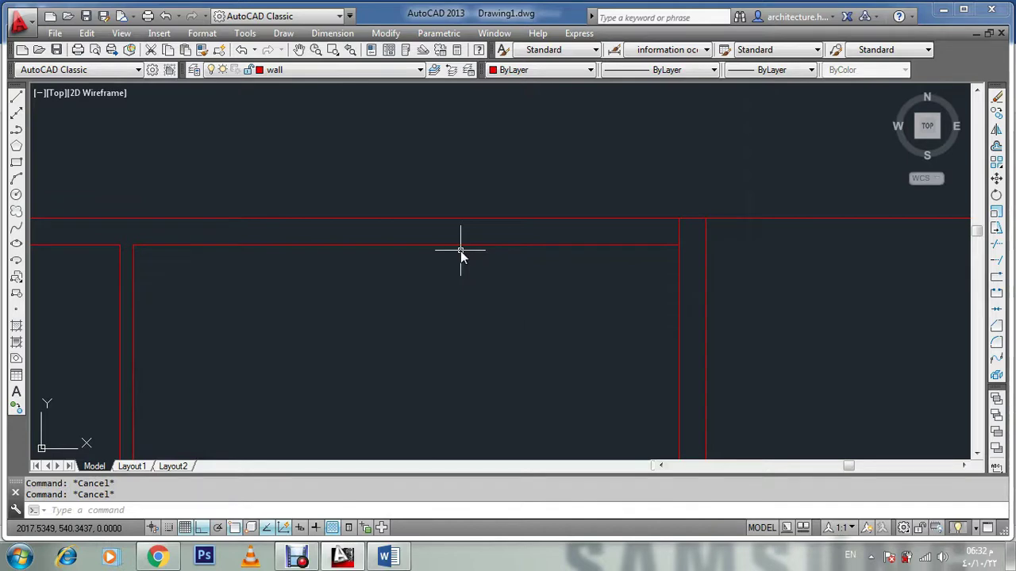
Step: Move the short line in the top wall 0.114 to the left, using the room's inner corner as base point
{"action": "type", "text": "MOVE"}
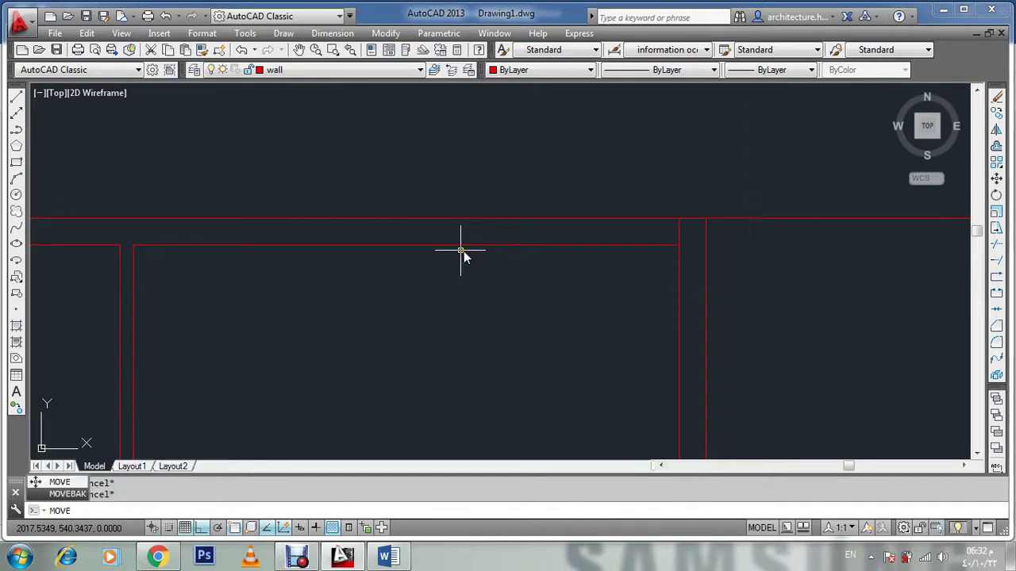
{"action": "key", "text": "Return"}
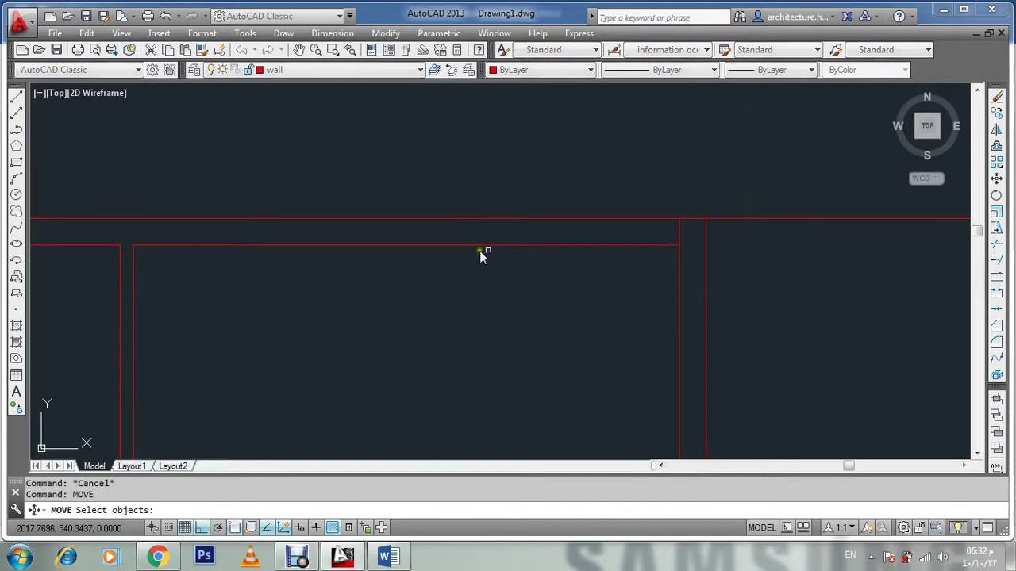
{"action": "left_click", "coordinate": [679, 236]}
{"action": "key", "text": "Return"}
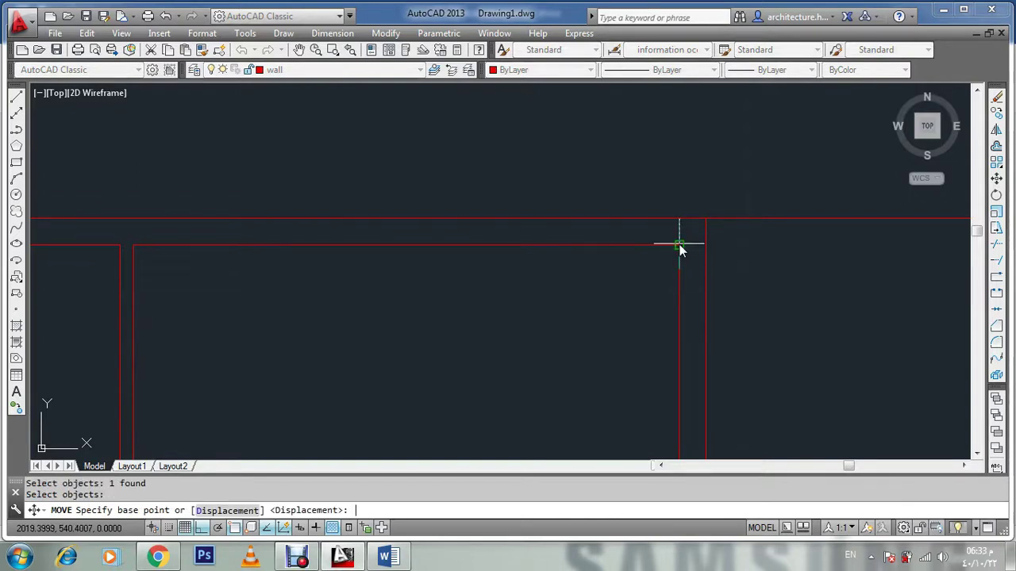
{"action": "scroll", "coordinate": [679, 243], "scroll_direction": "up", "scroll_amount": 5}
{"action": "left_click", "coordinate": [676, 244]}
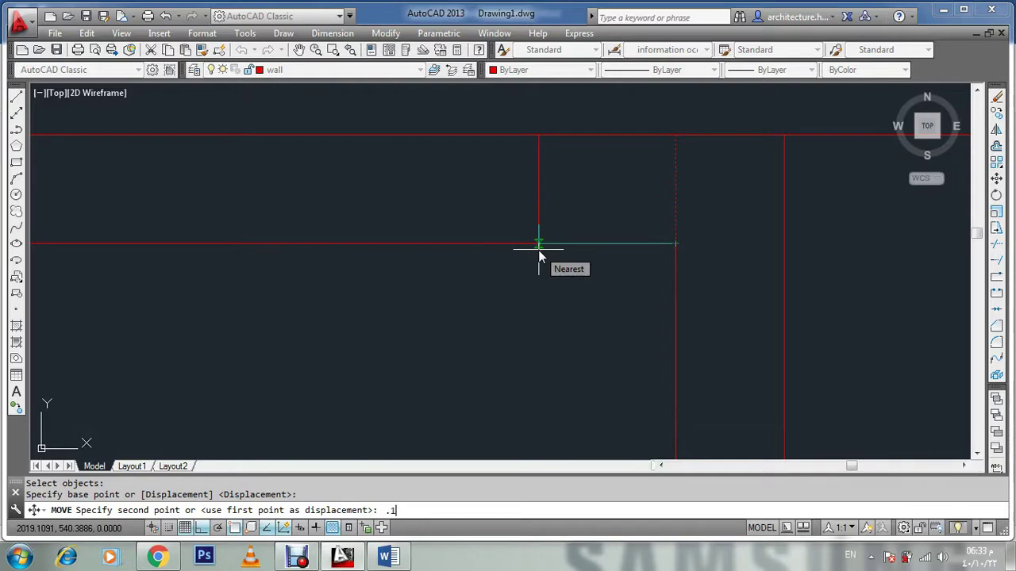
{"action": "key", "text": "Return"}
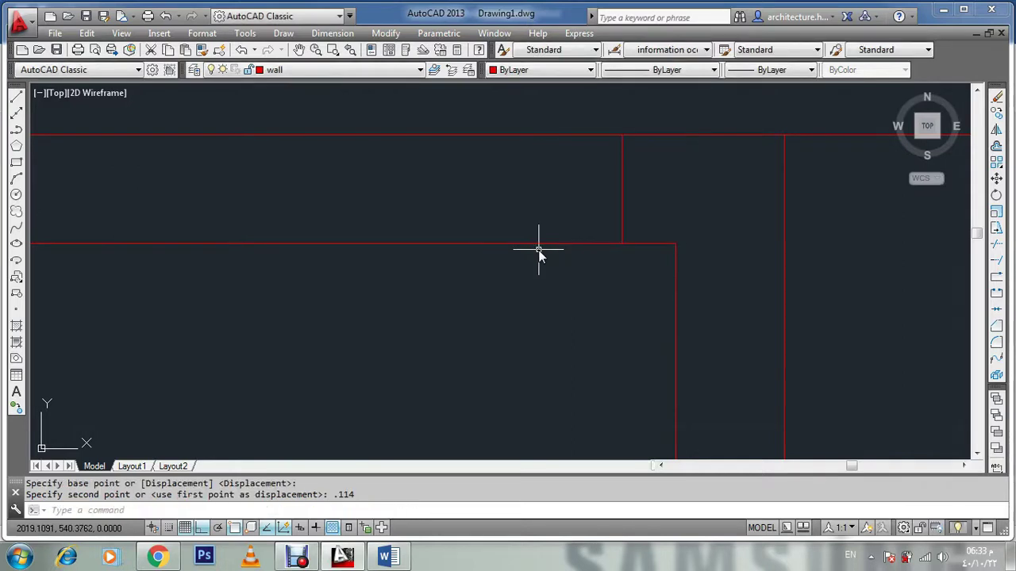
{"action": "scroll", "coordinate": [538, 253], "scroll_direction": "down", "scroll_amount": 3}
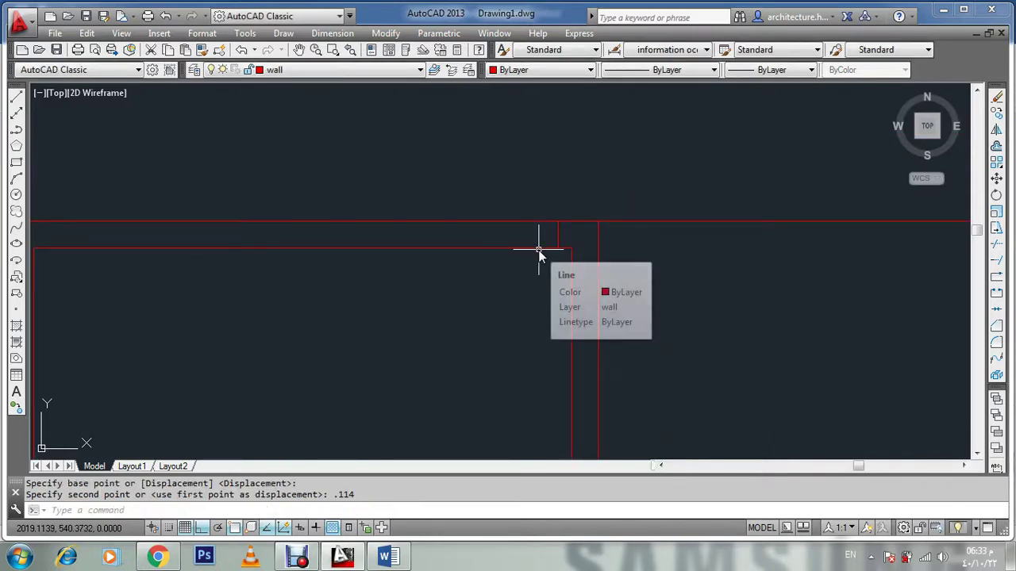
Step: Undo the move of the short line in the top wall
{"action": "key", "text": "ctrl+z"}
{"action": "key", "text": "ctrl+z"}
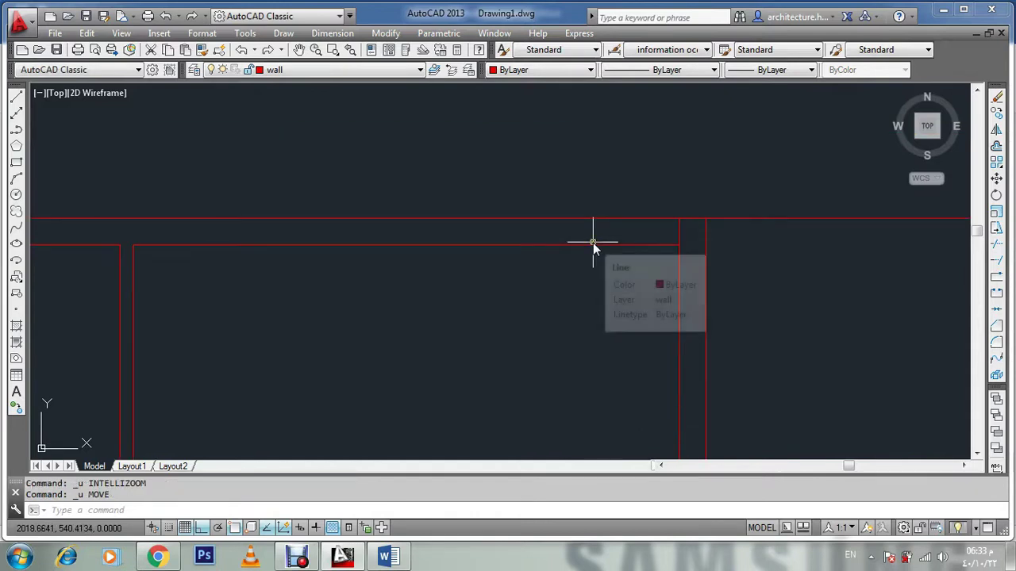
{"action": "key", "text": "Escape"}
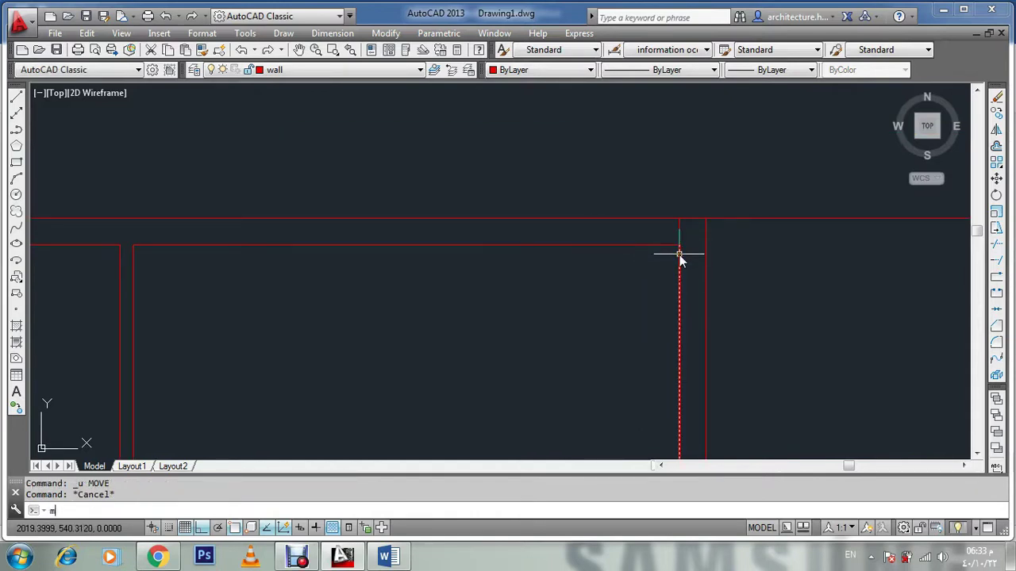
Step: Move the last drawn short line 0.114 to the left along the top wall, using a base point picked in empty space
{"action": "type", "text": "m"}
{"action": "key", "text": "Return"}
{"action": "left_click", "coordinate": [679, 255]}
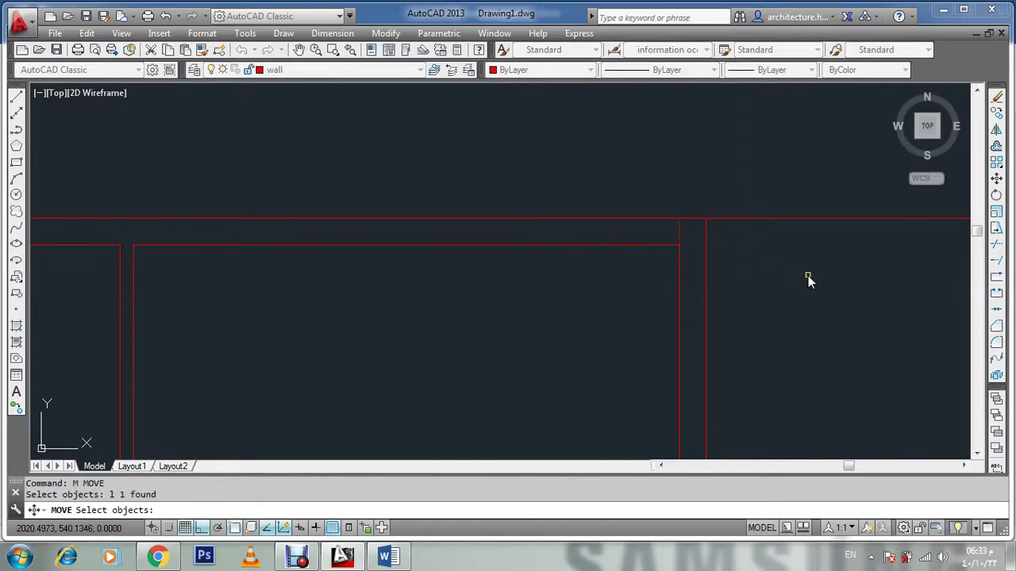
{"action": "key", "text": "Return"}
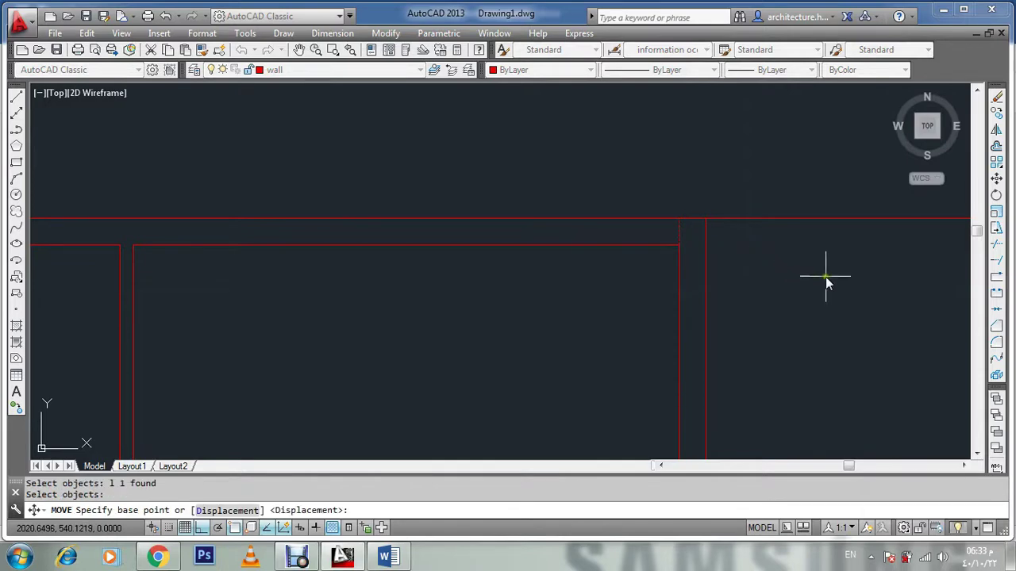
{"action": "left_click", "coordinate": [909, 378]}
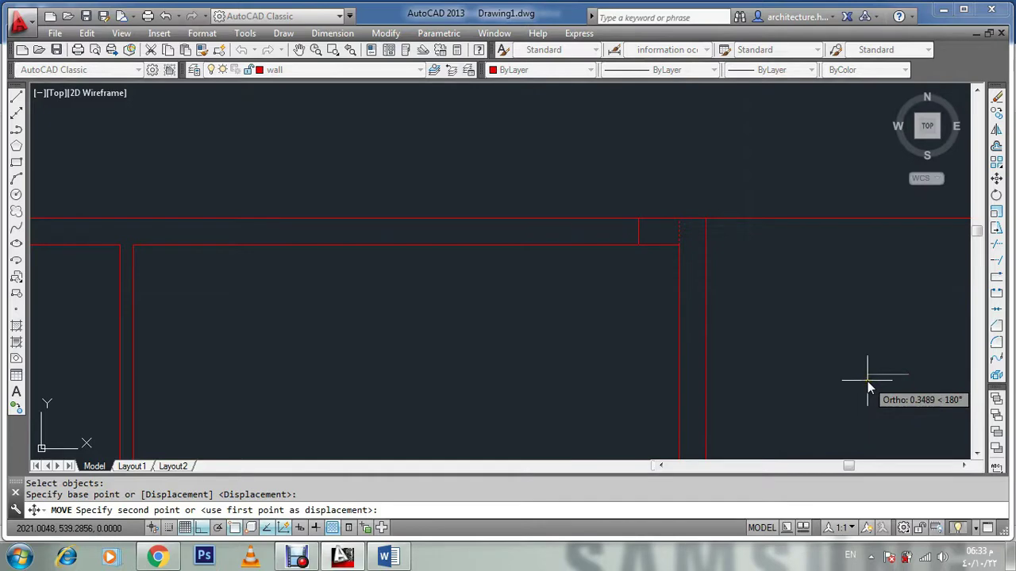
{"action": "type", "text": ".114"}
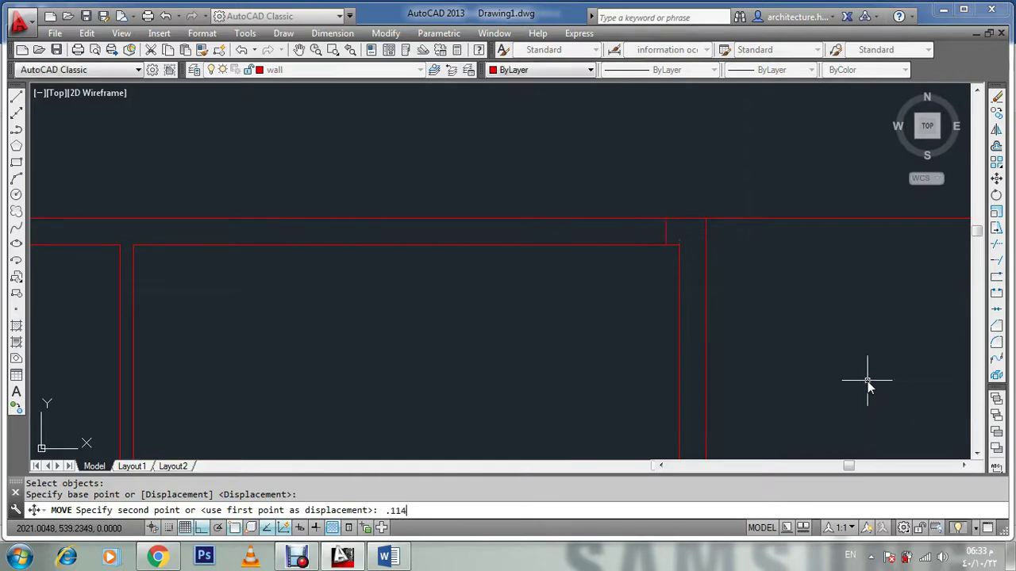
{"action": "key", "text": "Return"}
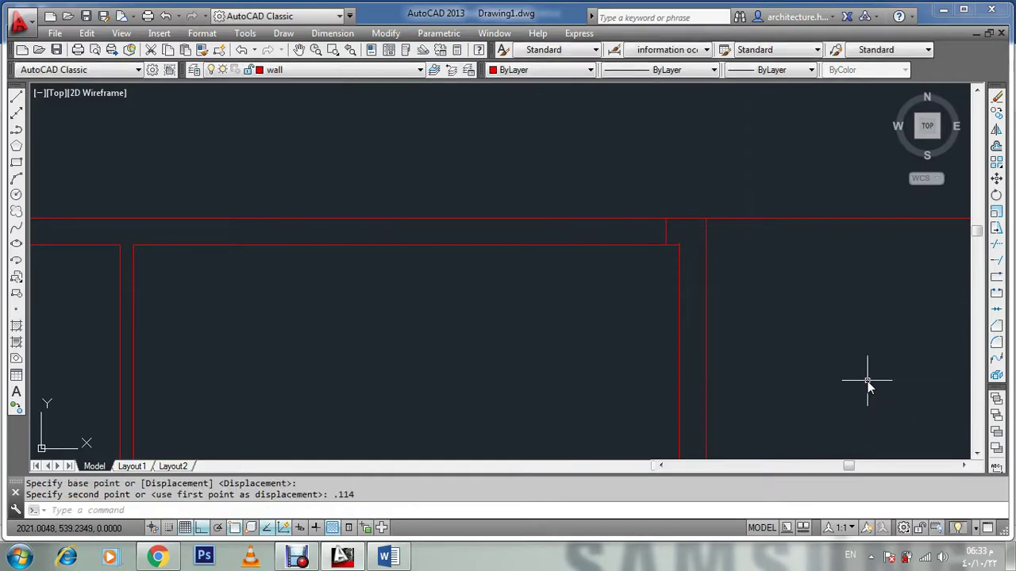
{"action": "scroll", "coordinate": [694, 249], "scroll_direction": "down", "scroll_amount": 2}
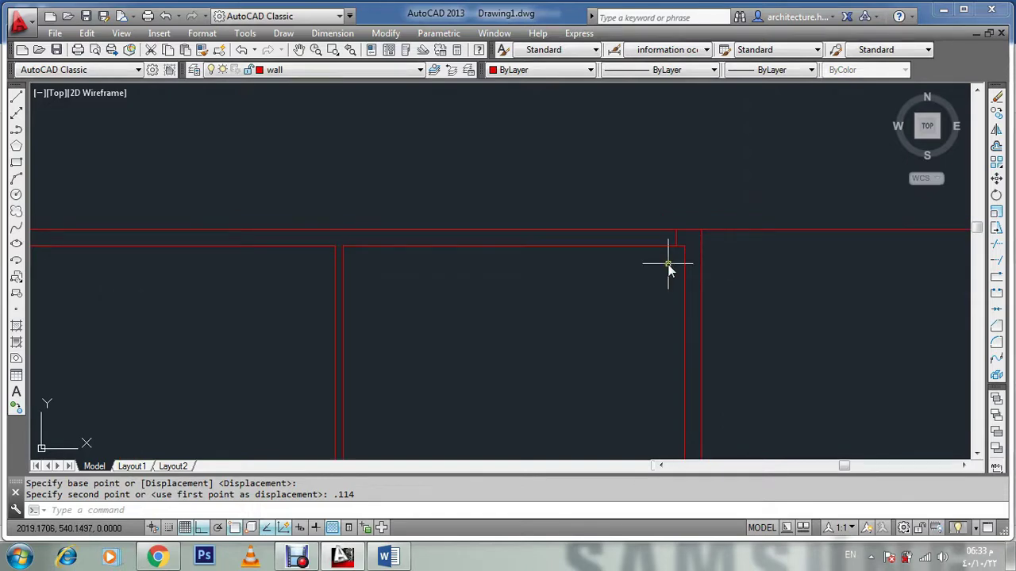
{"action": "key", "text": "Escape"}
{"action": "key", "text": "Escape"}
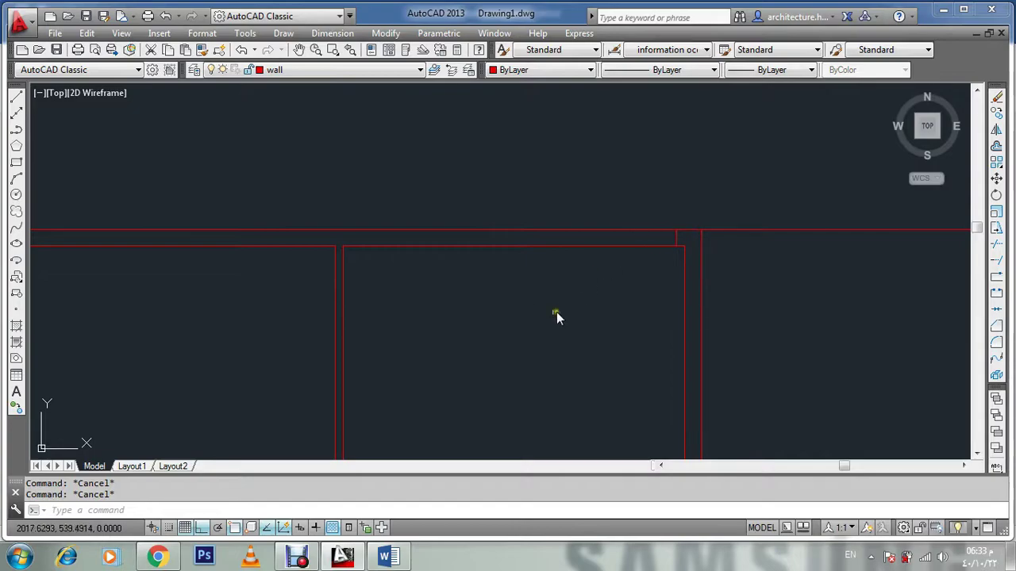
Step: Look up 5 feet in metres in the Word conversion list, and in AutoCAD offset the short wall line 1.524 to the left
{"action": "left_click", "coordinate": [401, 558]}
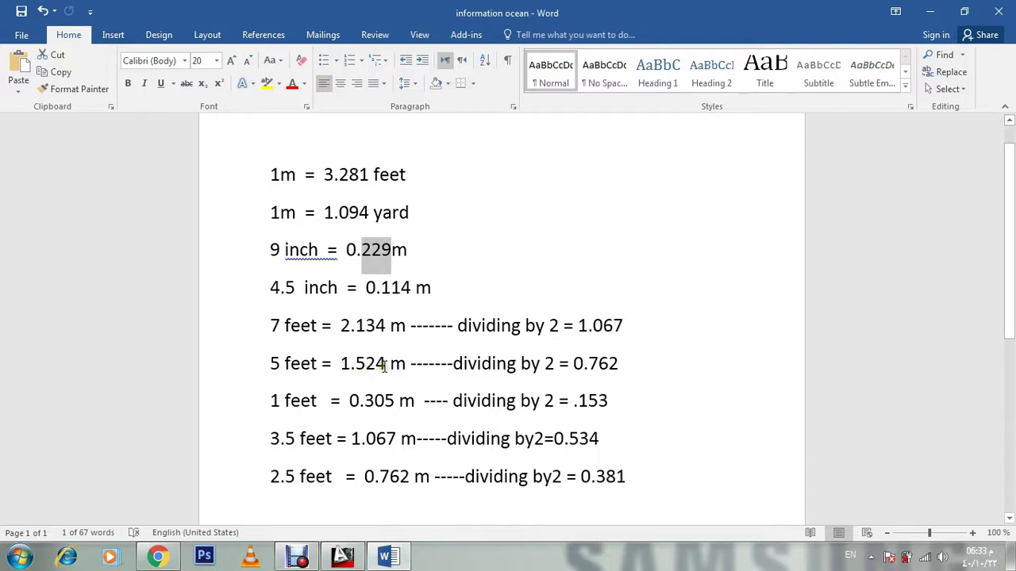
{"action": "left_click", "coordinate": [342, 557]}
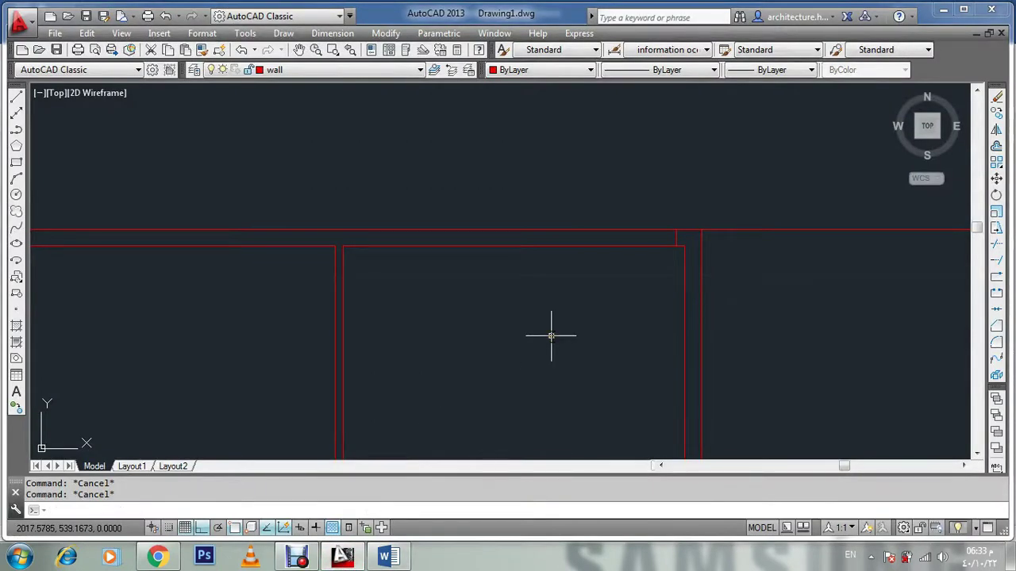
{"action": "key", "text": "Return"}
{"action": "type", "text": "1"}
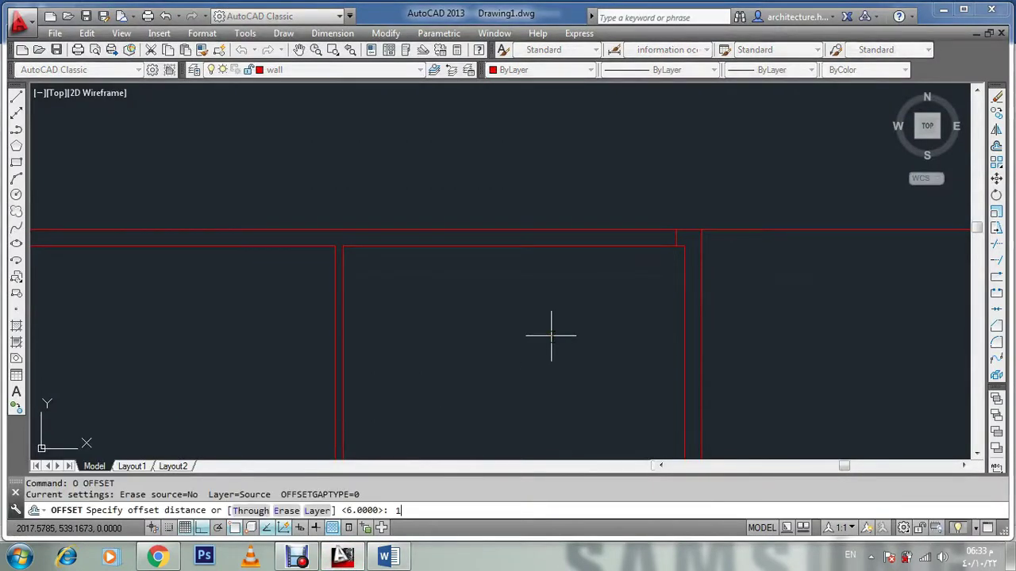
{"action": "type", "text": ".524"}
{"action": "key", "text": "Return"}
{"action": "left_click", "coordinate": [672, 236]}
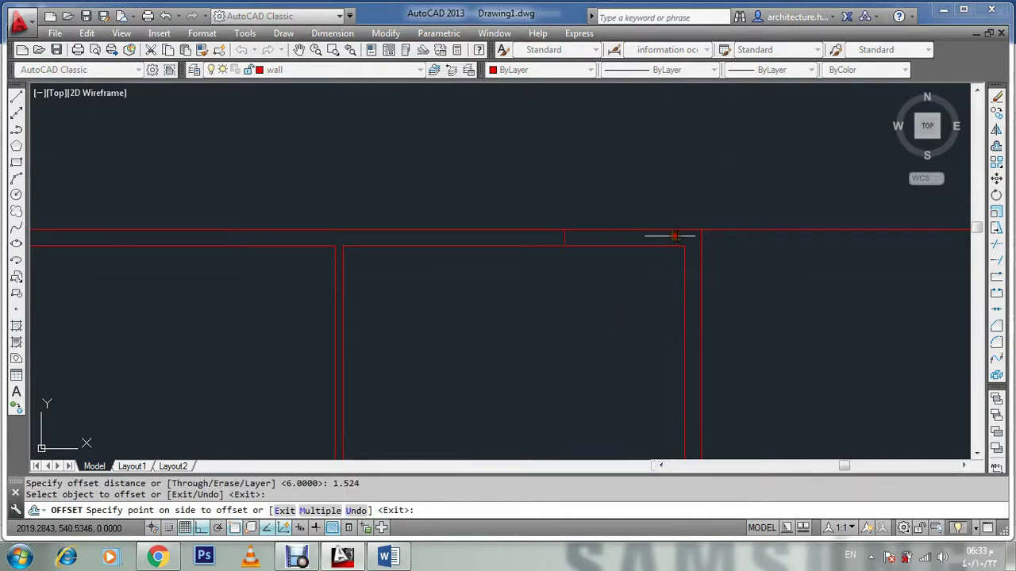
{"action": "left_click", "coordinate": [532, 246]}
{"action": "key", "text": "Escape"}
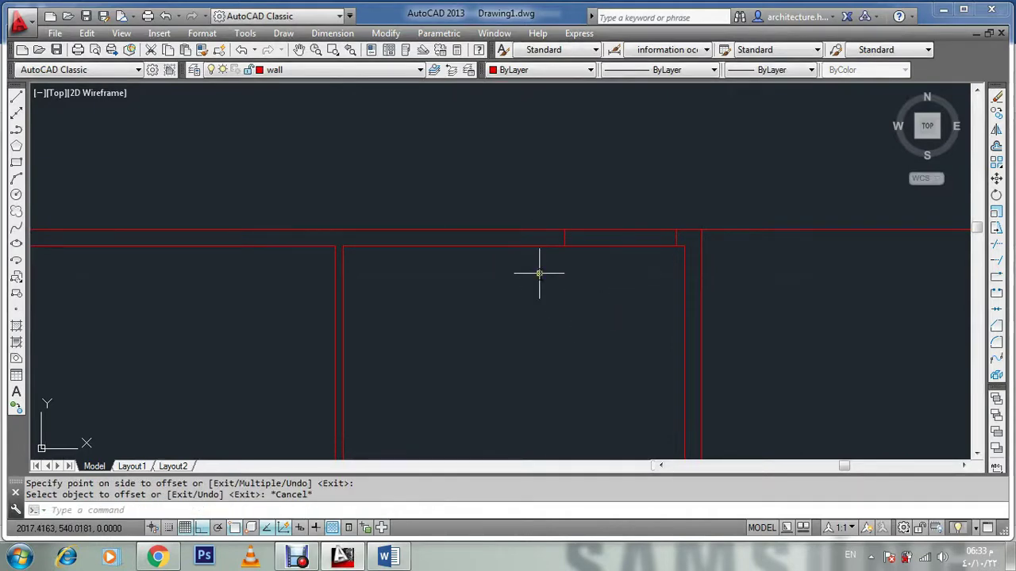
{"action": "type", "text": "2"}
{"action": "key", "text": "Return"}
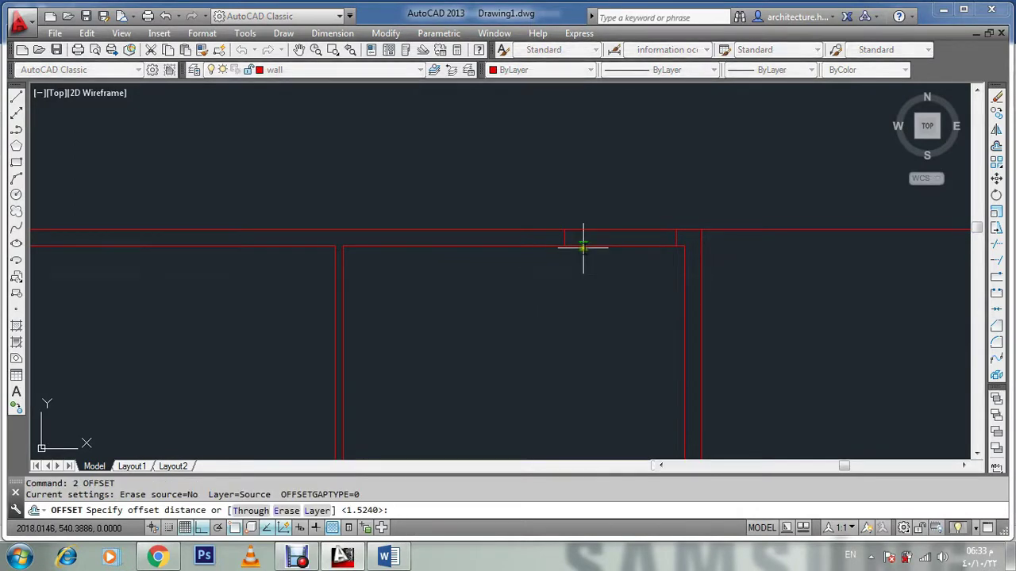
{"action": "key", "text": "Escape"}
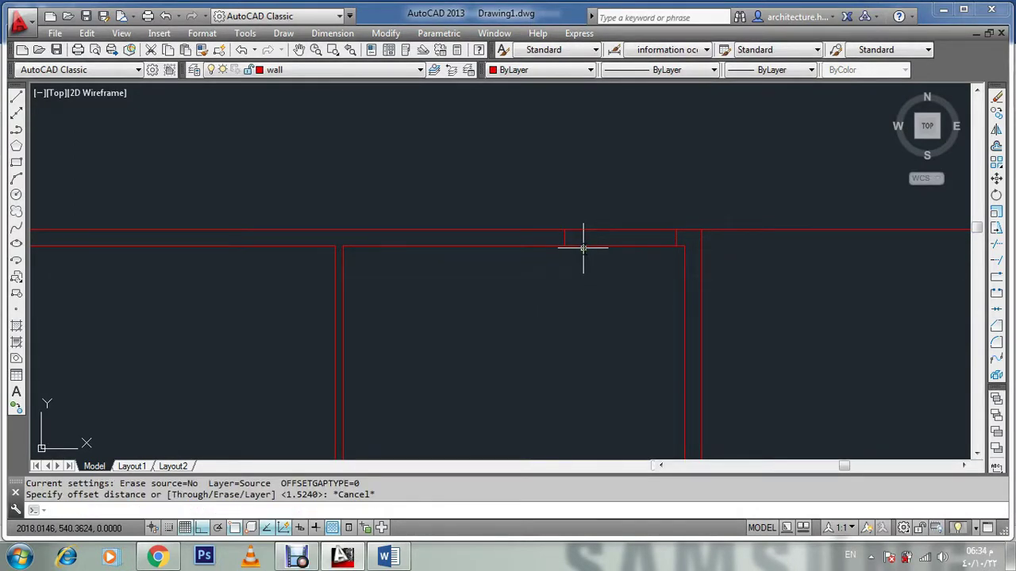
Step: Trim the inner and outer top wall lines between the two short lines to open a gap in the top-right room's wall
{"action": "type", "text": "tr"}
{"action": "key", "text": "Return"}
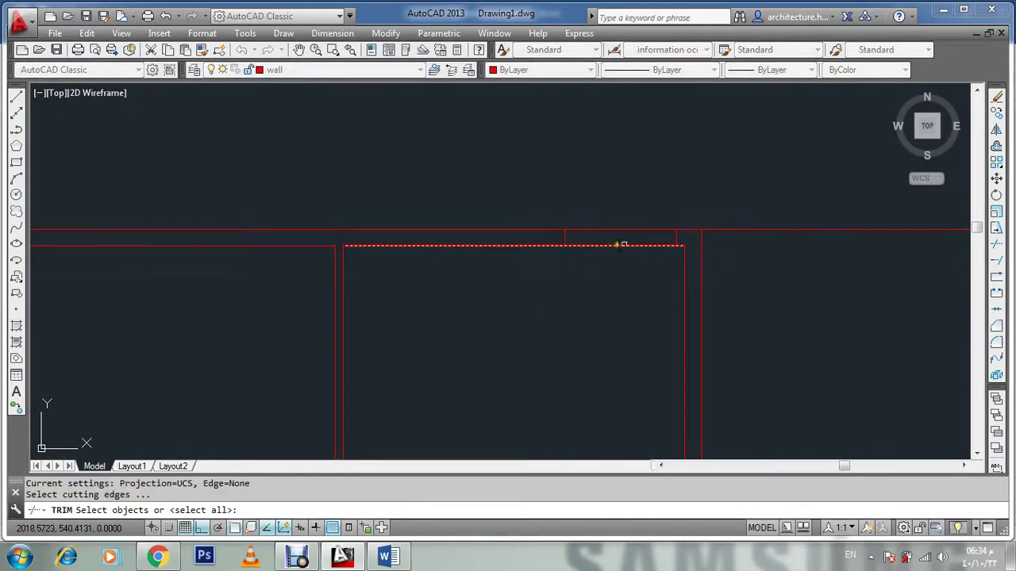
{"action": "key", "text": "Return"}
{"action": "left_click", "coordinate": [648, 199]}
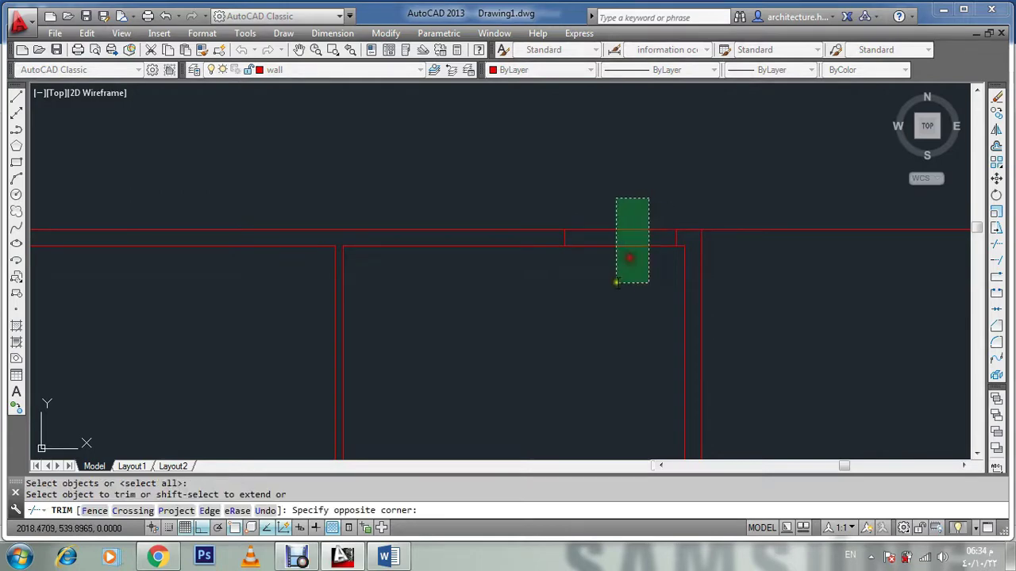
{"action": "left_click", "coordinate": [617, 283]}
{"action": "key", "text": "Escape"}
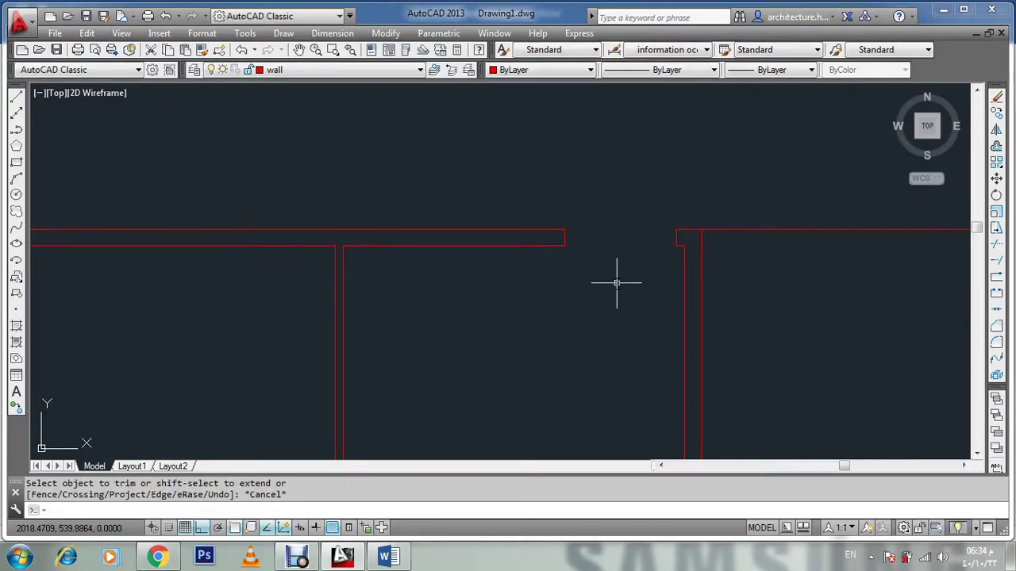
Step: Draw a short line across the upper vertical partition where it meets the horizontal partition at the central crossing
{"action": "scroll", "coordinate": [624, 261], "scroll_direction": "down", "scroll_amount": 5}
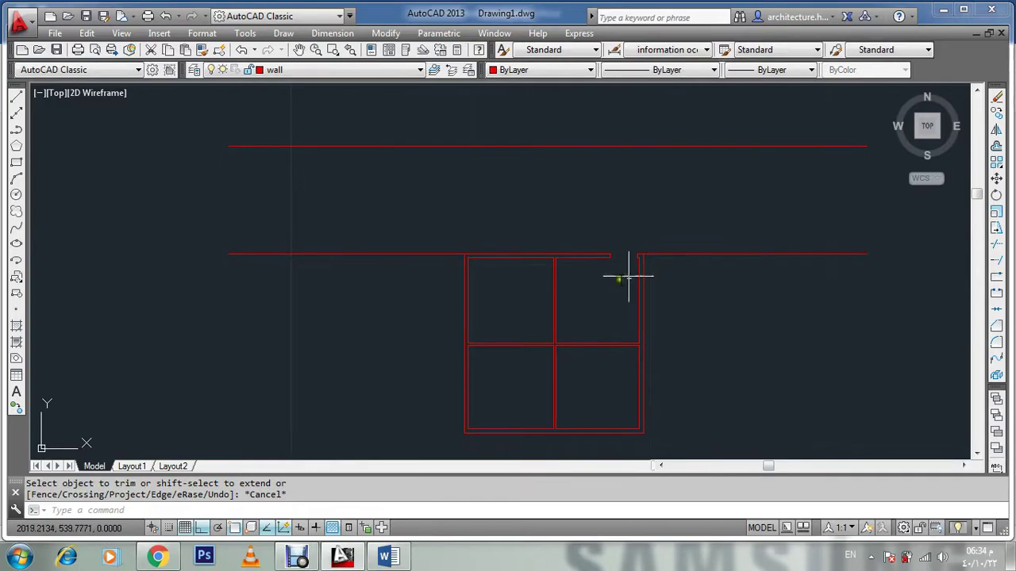
{"action": "scroll", "coordinate": [621, 267], "scroll_direction": "up", "scroll_amount": 5}
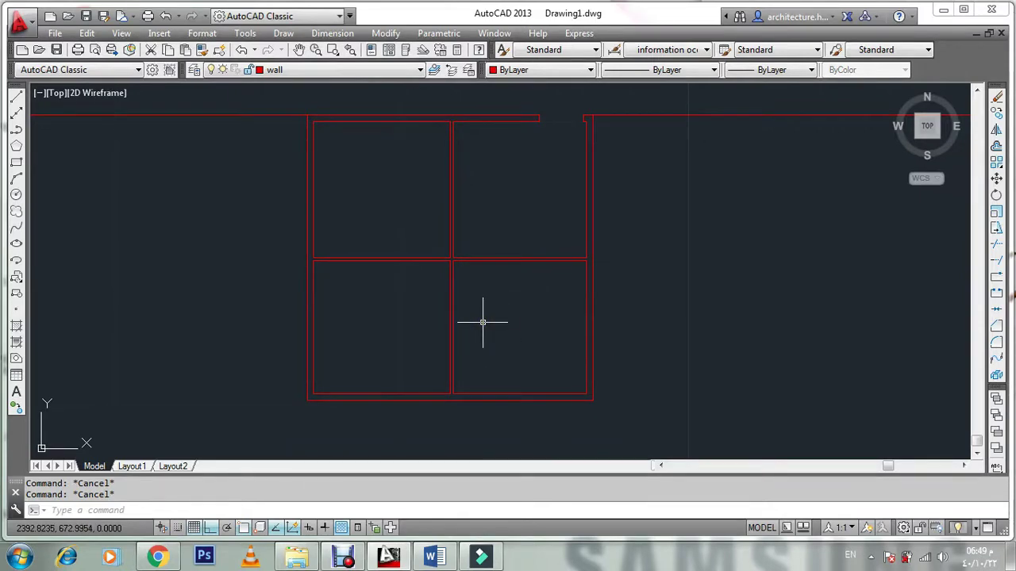
{"action": "type", "text": "l"}
{"action": "key", "text": "Return"}
{"action": "scroll", "coordinate": [453, 238], "scroll_direction": "up", "scroll_amount": 5}
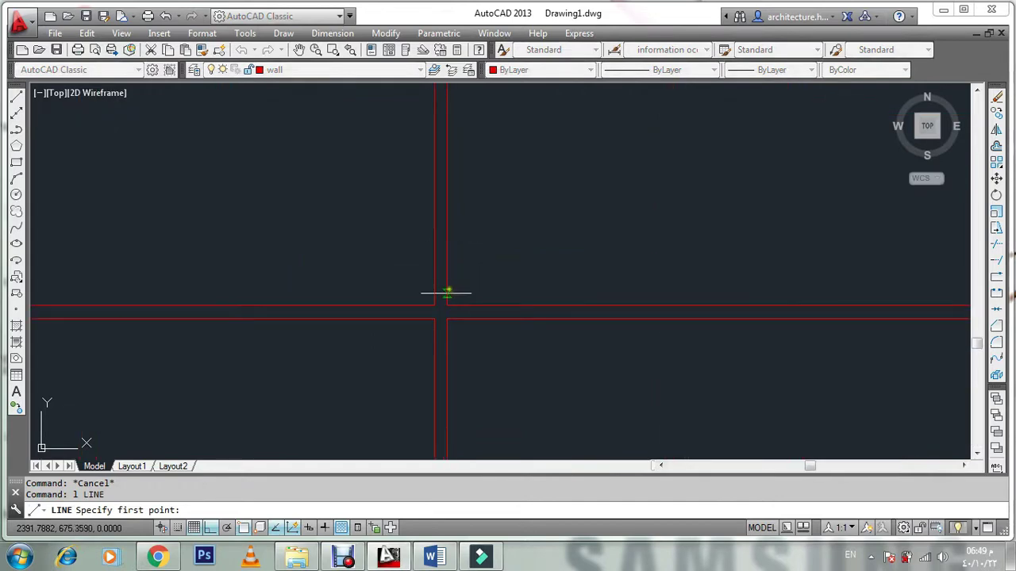
{"action": "scroll", "coordinate": [447, 293], "scroll_direction": "up", "scroll_amount": 2}
{"action": "left_click", "coordinate": [449, 306]}
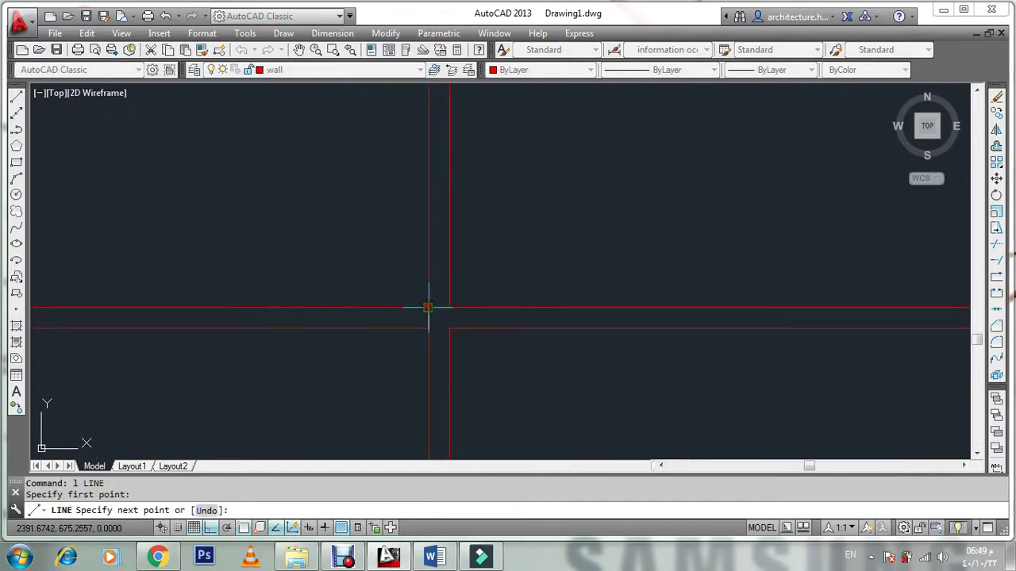
{"action": "key", "text": "Escape"}
{"action": "key", "text": "Escape"}
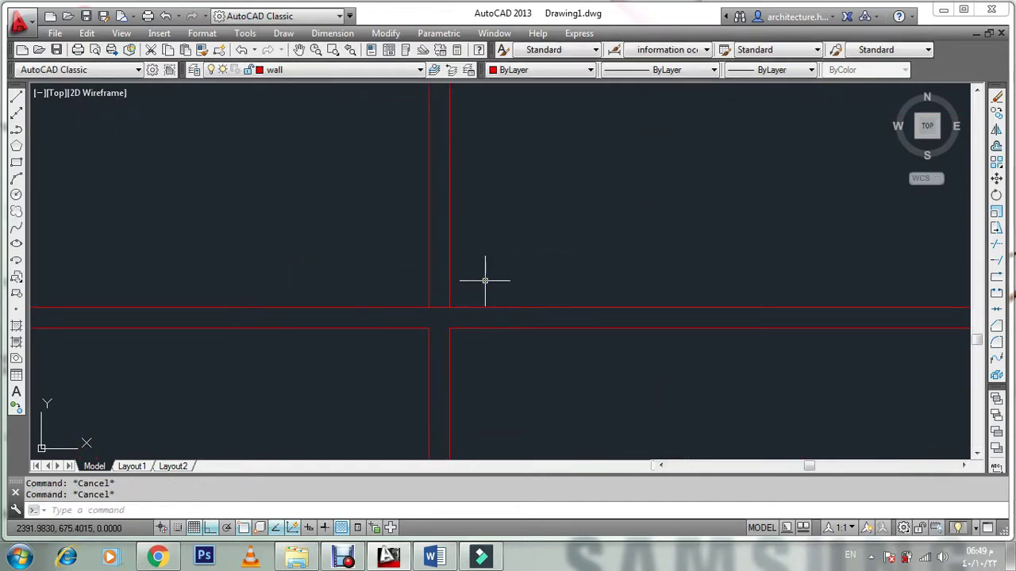
{"action": "type", "text": "m"}
{"action": "key", "text": "Return"}
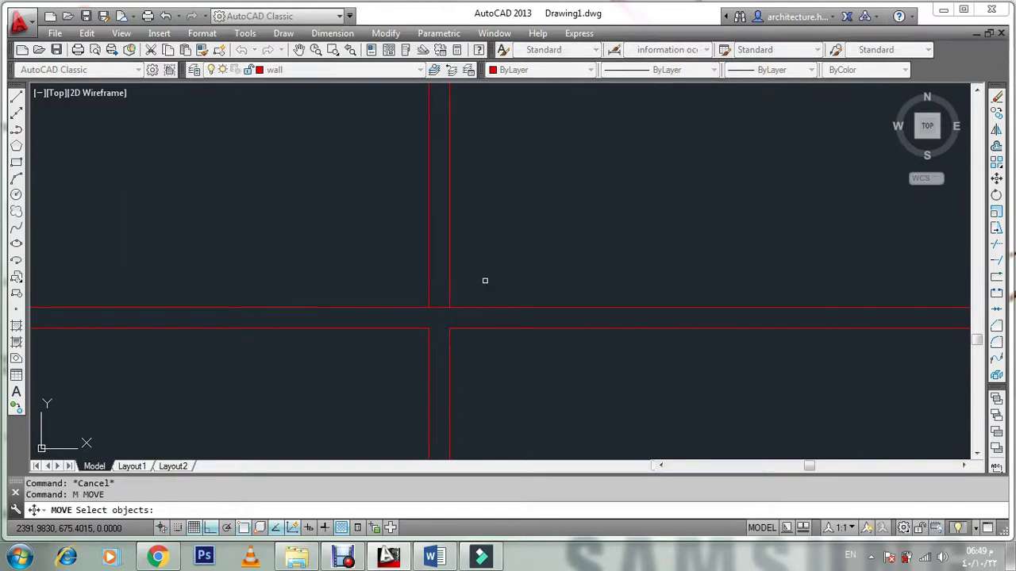
{"action": "scroll", "coordinate": [485, 280], "scroll_direction": "down", "scroll_amount": 5}
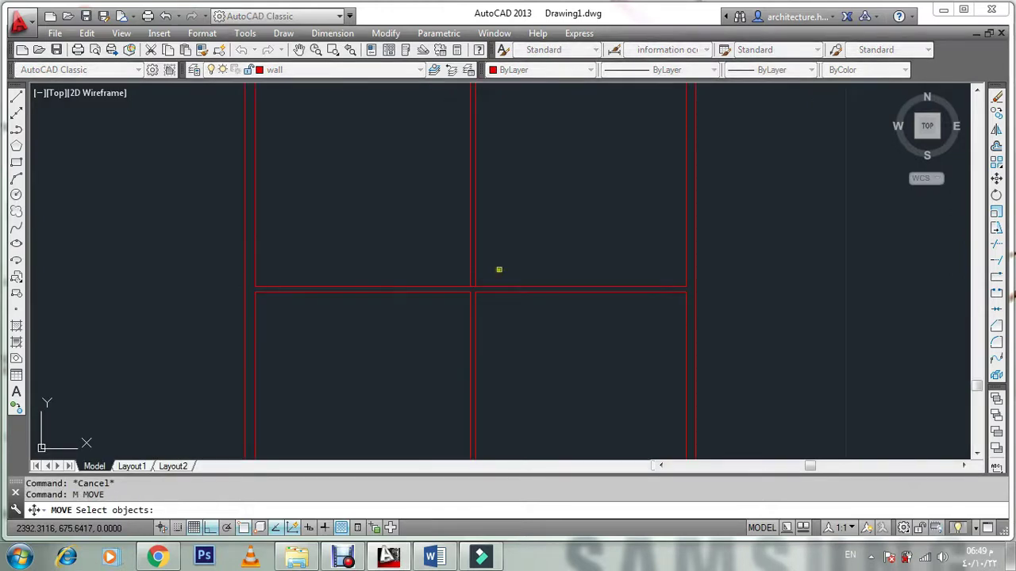
{"action": "scroll", "coordinate": [499, 269], "scroll_direction": "up", "scroll_amount": 4}
{"action": "key", "text": "Return"}
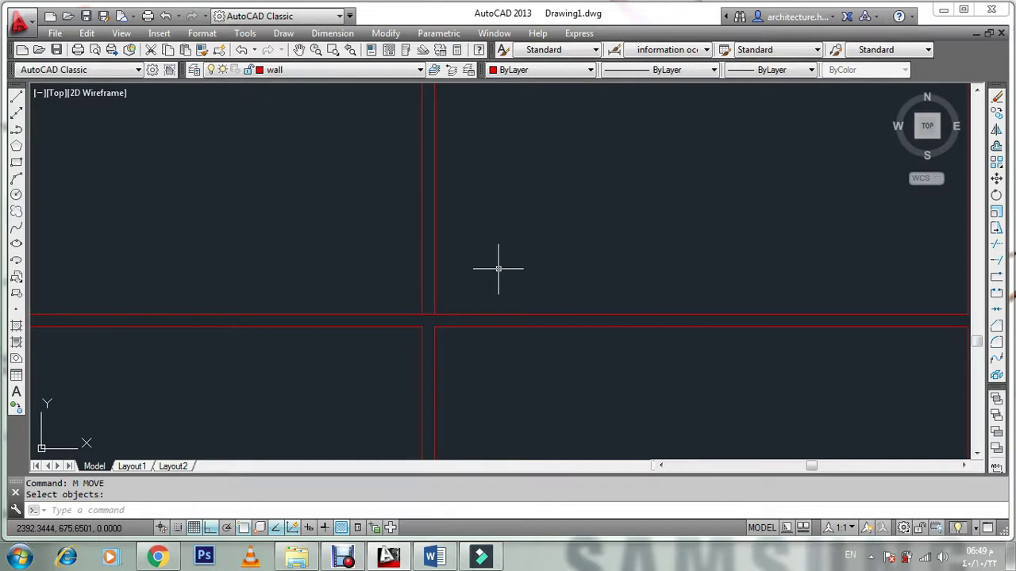
{"action": "key", "text": "Escape"}
Step: Move the last drawn short line 0.114 upward along the vertical partition, using a base point picked in empty space
{"action": "type", "text": "m"}
{"action": "key", "text": "Return"}
{"action": "type", "text": "l"}
{"action": "key", "text": "Return"}
{"action": "key", "text": "Return"}
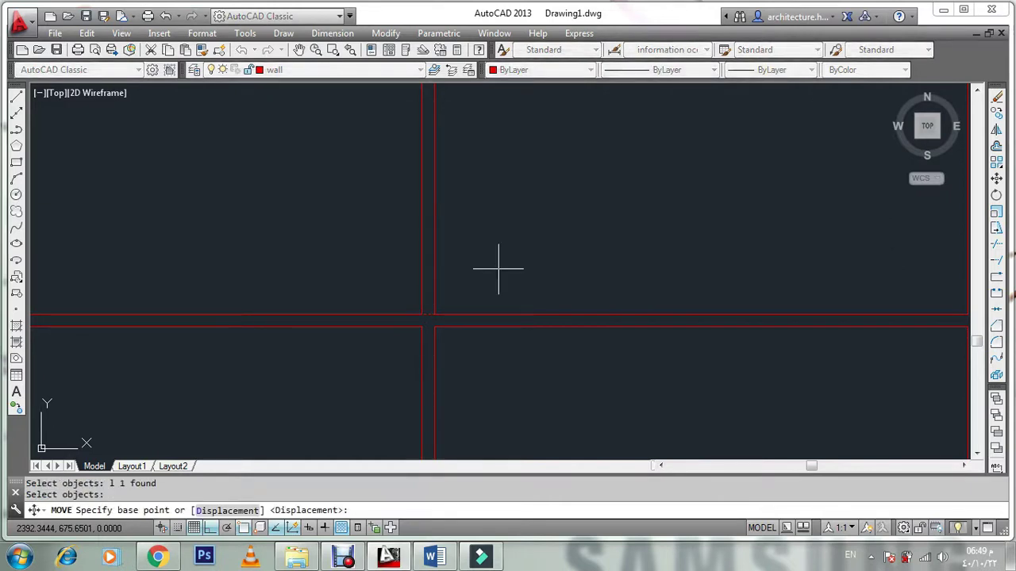
{"action": "left_click", "coordinate": [501, 286]}
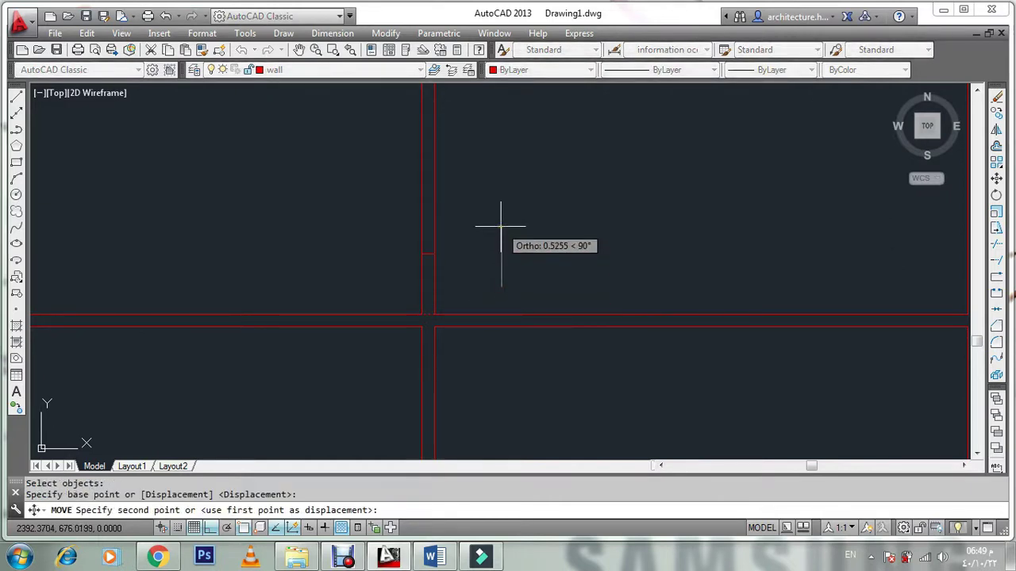
{"action": "type", "text": ".114"}
{"action": "key", "text": "Return"}
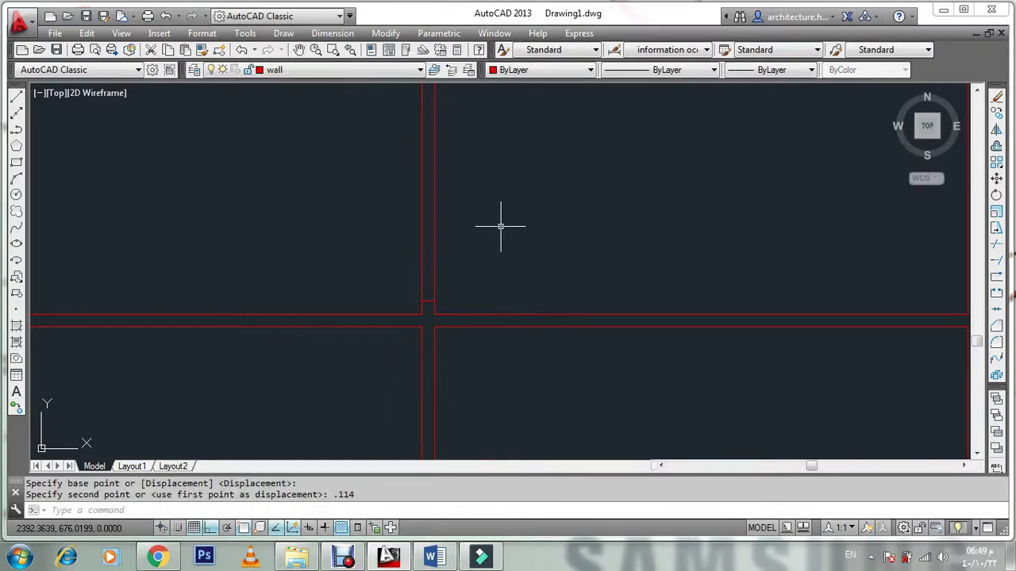
{"action": "key", "text": "Escape"}
{"action": "key", "text": "Escape"}
Step: Draw a short line across the lower vertical partition where it meets the underside of the horizontal partition
{"action": "type", "text": "l"}
{"action": "key", "text": "Return"}
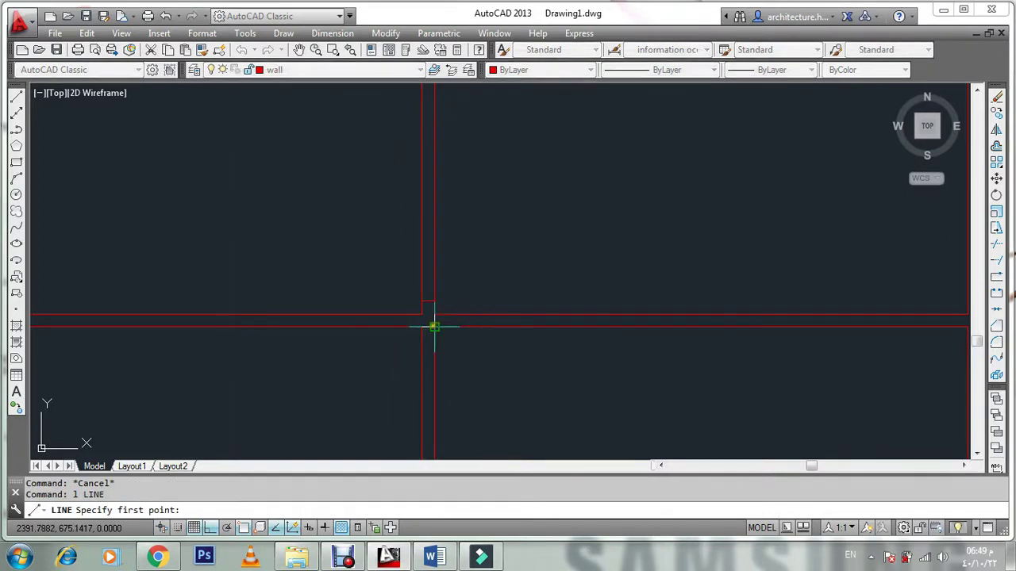
{"action": "left_click", "coordinate": [434, 326]}
{"action": "left_click", "coordinate": [432, 325]}
{"action": "key", "text": "Escape"}
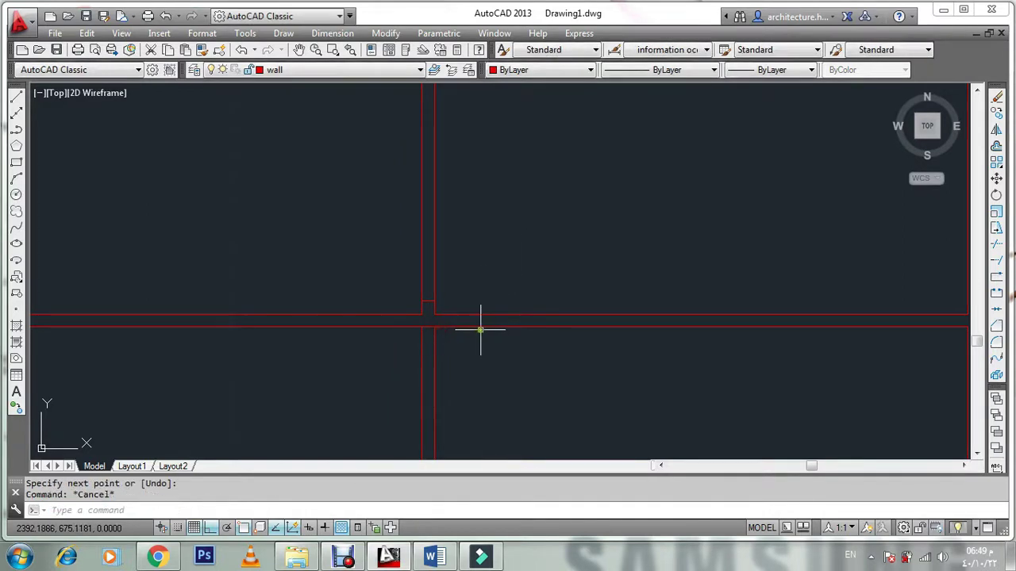
{"action": "key", "text": "Escape"}
Step: Move the lower short line 0.114 downward along the vertical partition, using a base point picked in empty space
{"action": "type", "text": "m"}
{"action": "key", "text": "Return"}
{"action": "left_click", "coordinate": [481, 329]}
{"action": "key", "text": "Return"}
{"action": "left_click", "coordinate": [499, 357]}
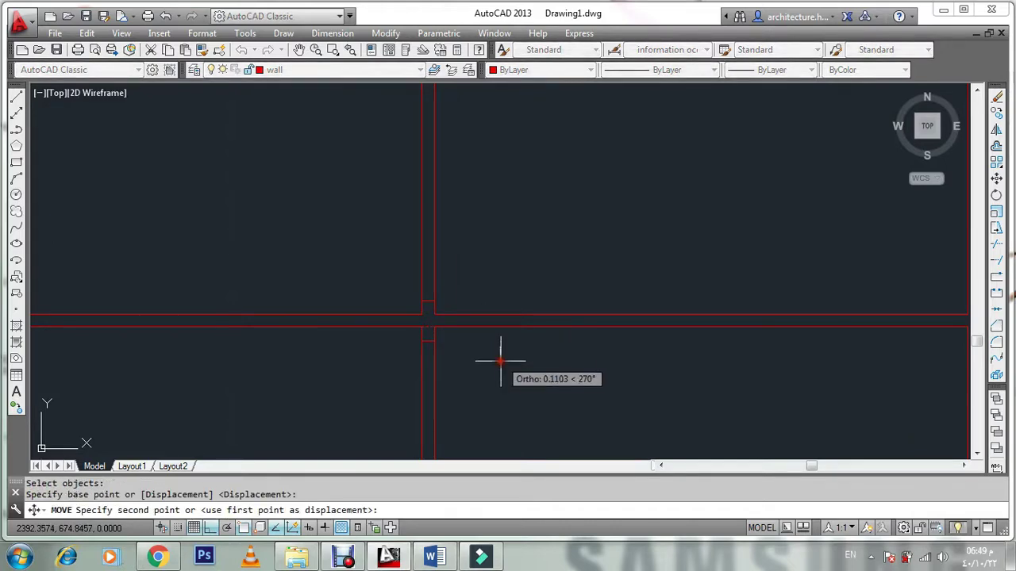
{"action": "type", "text": ".114"}
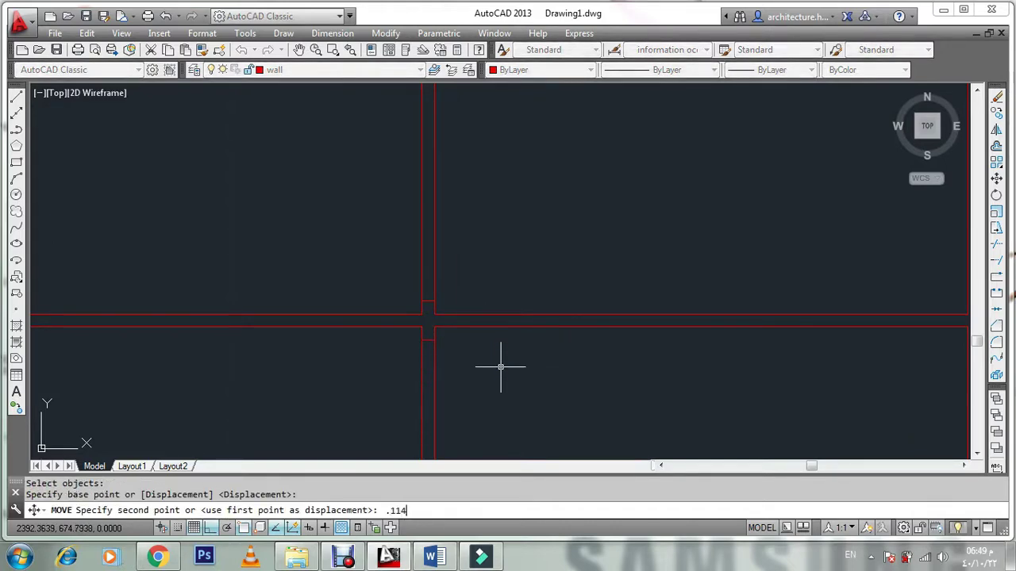
{"action": "key", "text": "Return"}
{"action": "key", "text": "Escape"}
{"action": "key", "text": "Escape"}
Step: Look up 3.5 feet in metres in the Word conversion list, and in AutoCAD offset both short partition lines 1.067 away from the crossing
{"action": "type", "text": "o"}
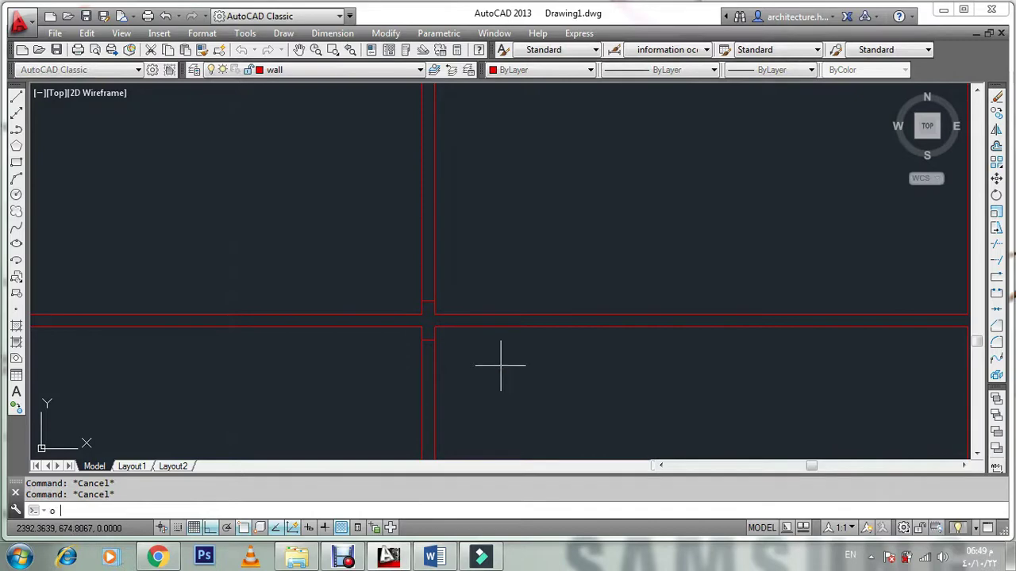
{"action": "key", "text": "Return"}
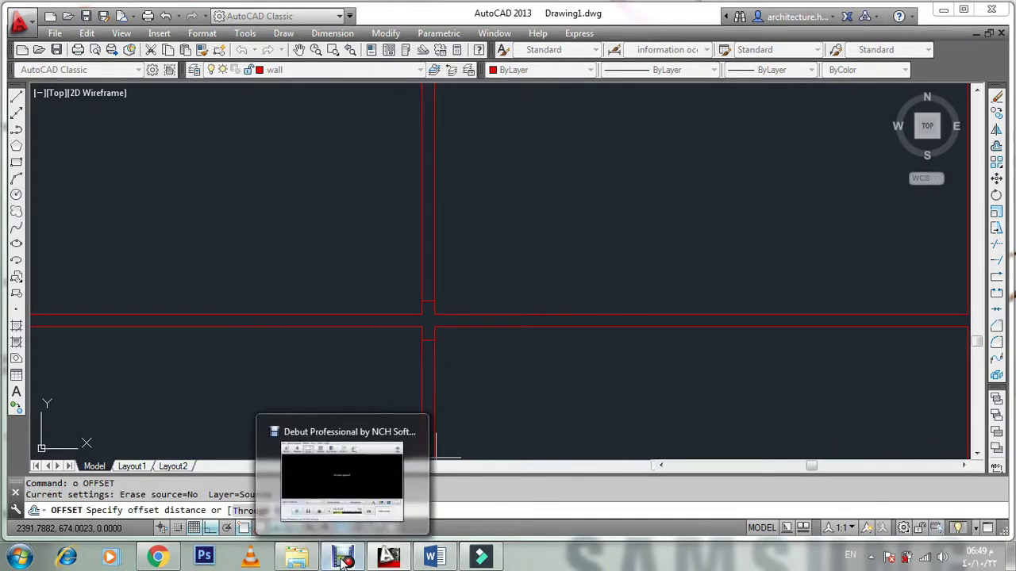
{"action": "left_click", "coordinate": [435, 556]}
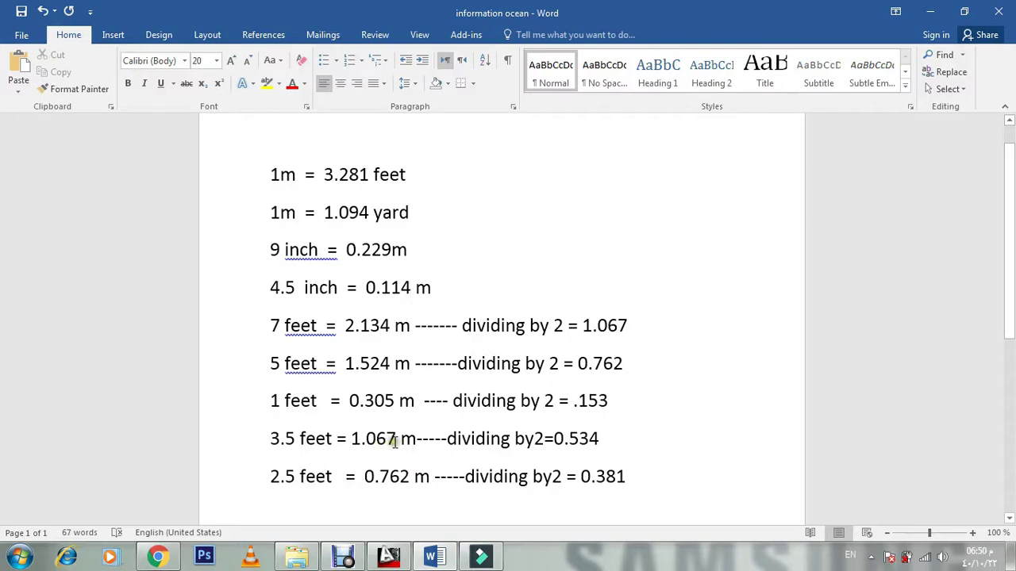
{"action": "mouse_move", "coordinate": [388, 557]}
{"action": "left_click", "coordinate": [367, 484]}
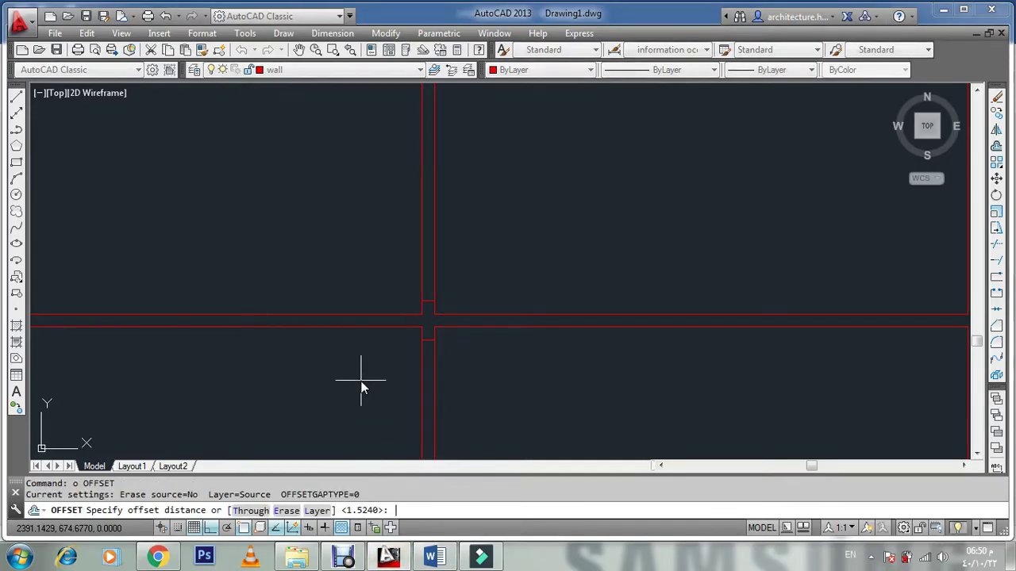
{"action": "type", "text": "1"}
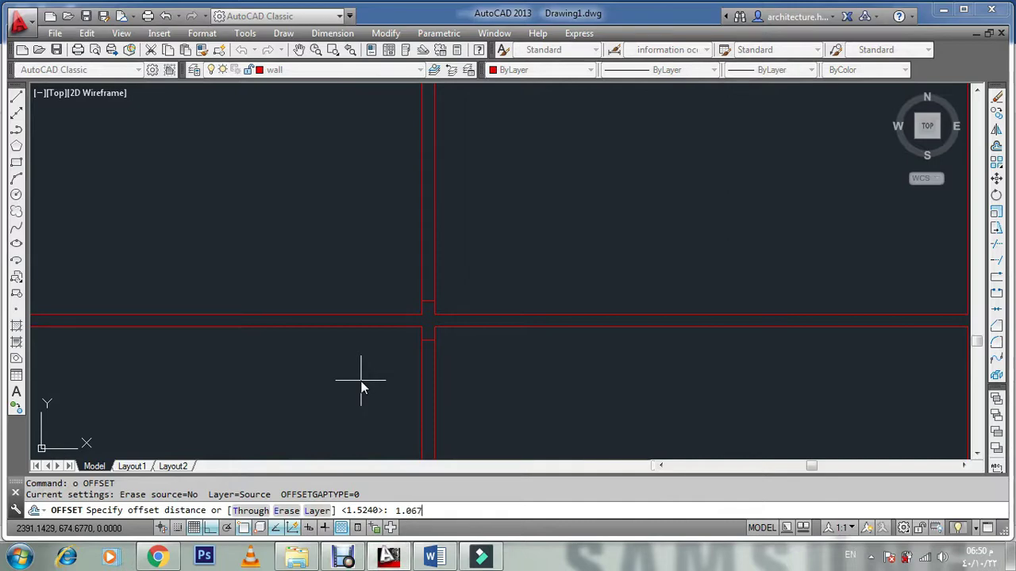
{"action": "type", "text": ".067"}
{"action": "key", "text": "Return"}
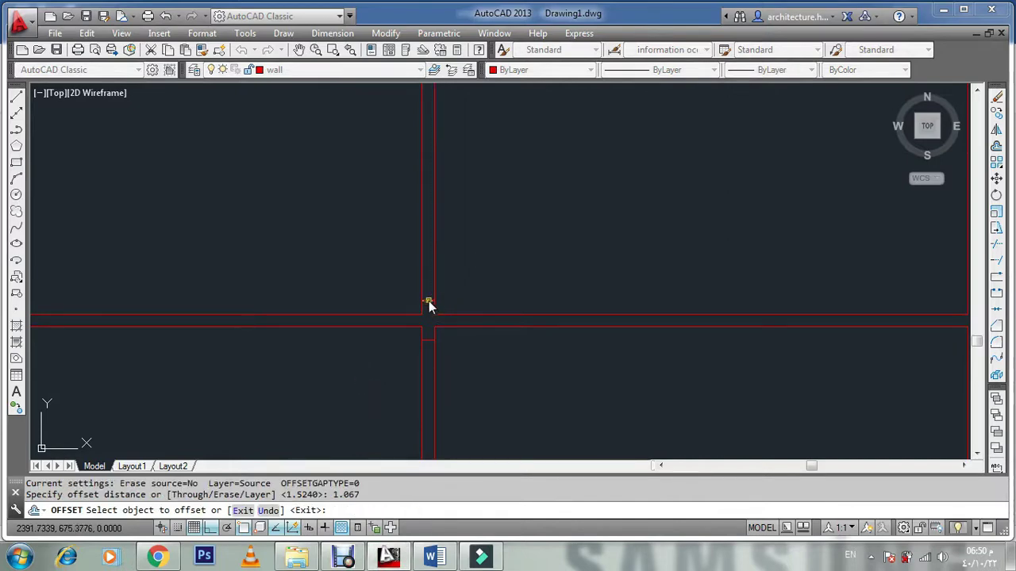
{"action": "left_click", "coordinate": [434, 334]}
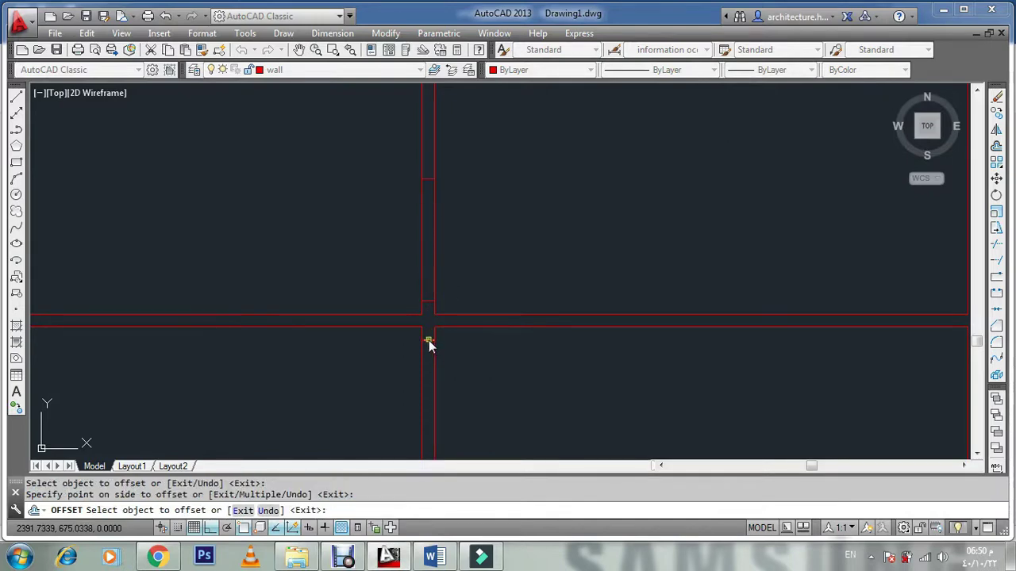
{"action": "key", "text": "Escape"}
{"action": "key", "text": "Escape"}
Step: Trim the vertical partition lines between each pair of short lines to open gaps above and below the central crossing
{"action": "type", "text": "tr"}
{"action": "key", "text": "Return"}
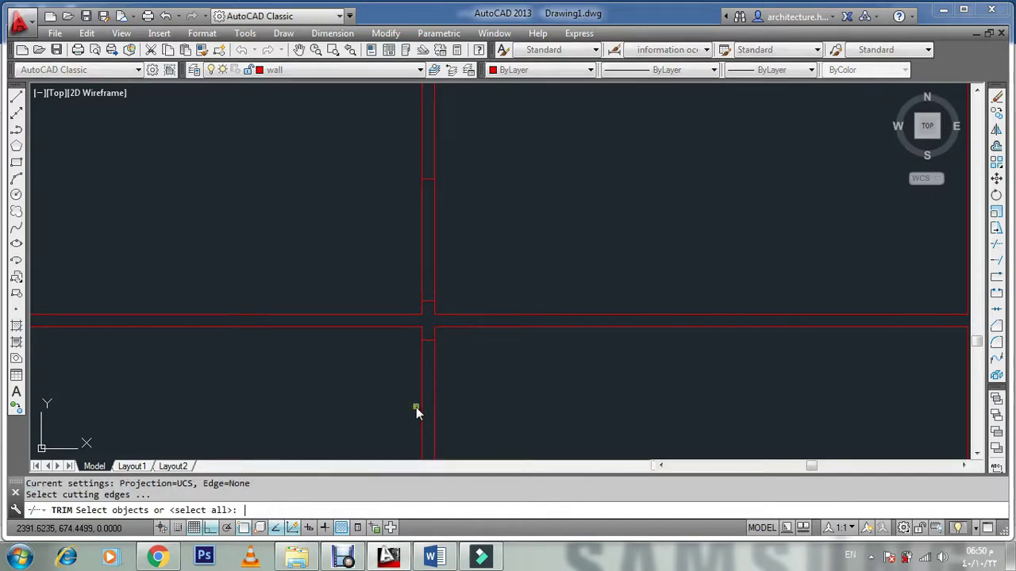
{"action": "scroll", "coordinate": [457, 372], "scroll_direction": "down", "scroll_amount": 5}
{"action": "key", "text": "Return"}
{"action": "left_click", "coordinate": [459, 371]}
{"action": "left_click", "coordinate": [437, 378]}
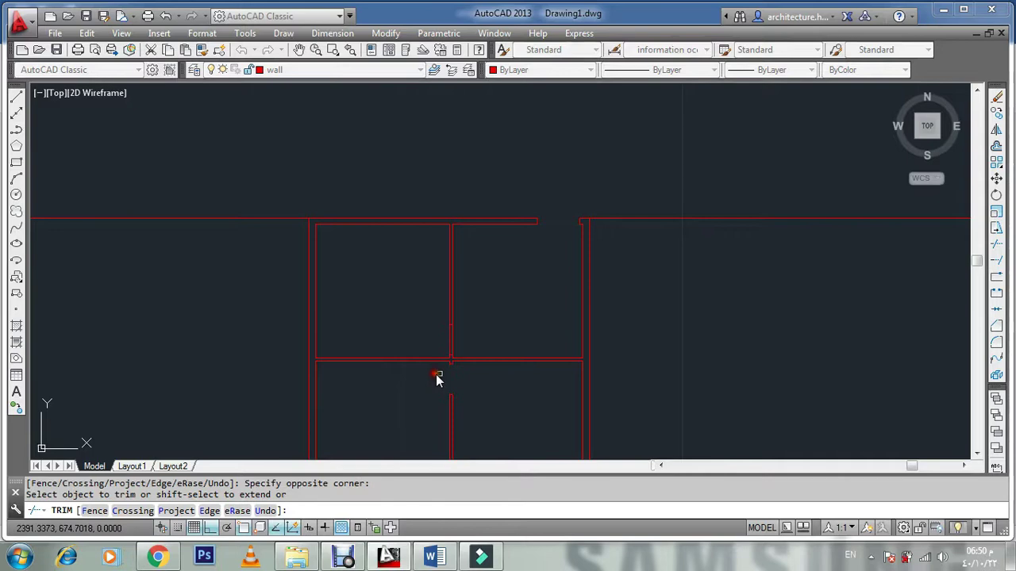
{"action": "left_click", "coordinate": [468, 337]}
{"action": "left_click", "coordinate": [438, 334]}
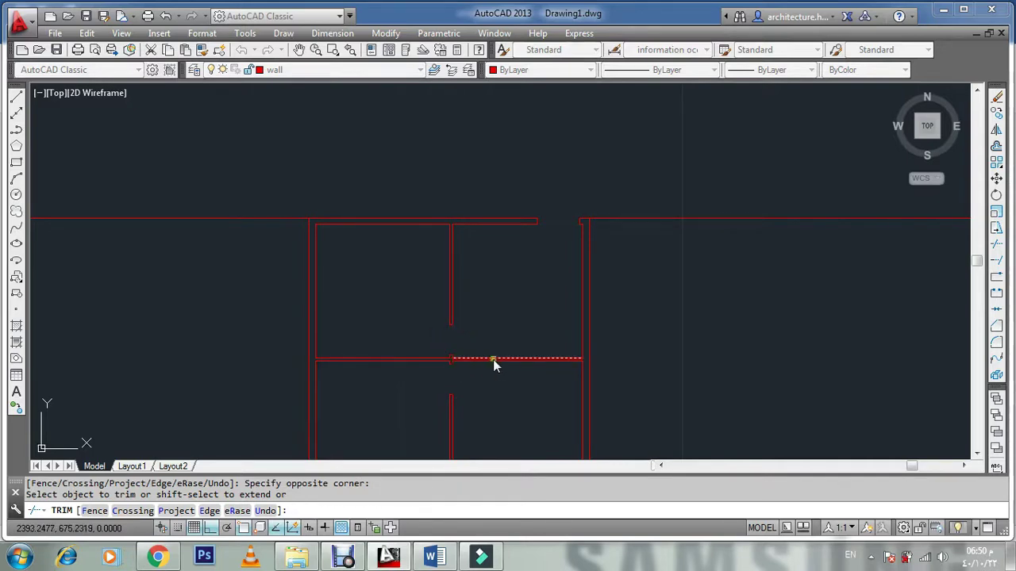
{"action": "key", "text": "Escape"}
{"action": "scroll", "coordinate": [536, 360], "scroll_direction": "up", "scroll_amount": 2}
{"action": "key", "text": "Escape"}
{"action": "key", "text": "Escape"}
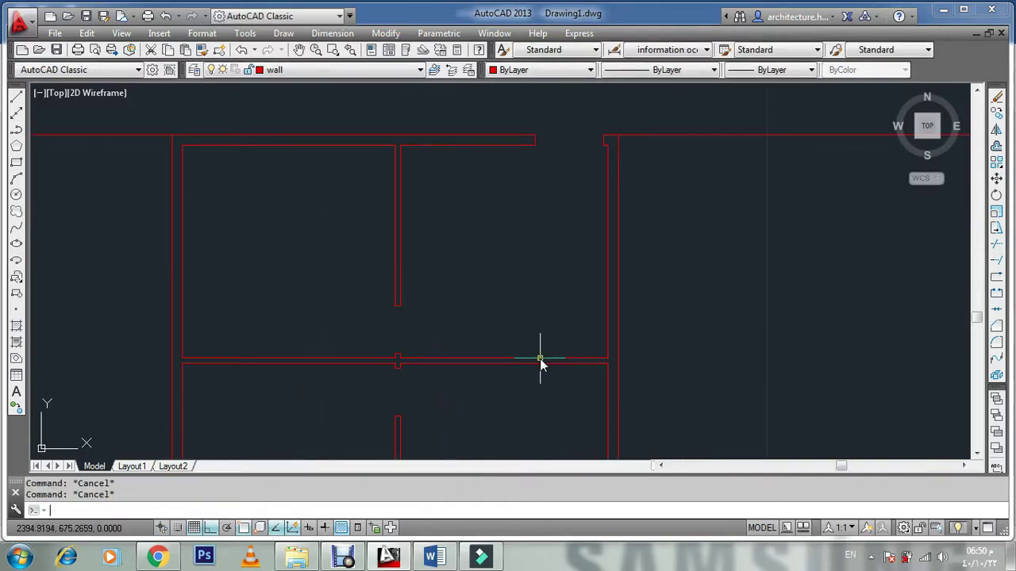
{"action": "type", "text": "l"}
{"action": "key", "text": "Return"}
{"action": "scroll", "coordinate": [390, 368], "scroll_direction": "up", "scroll_amount": 1}
{"action": "scroll", "coordinate": [329, 381], "scroll_direction": "up", "scroll_amount": 2}
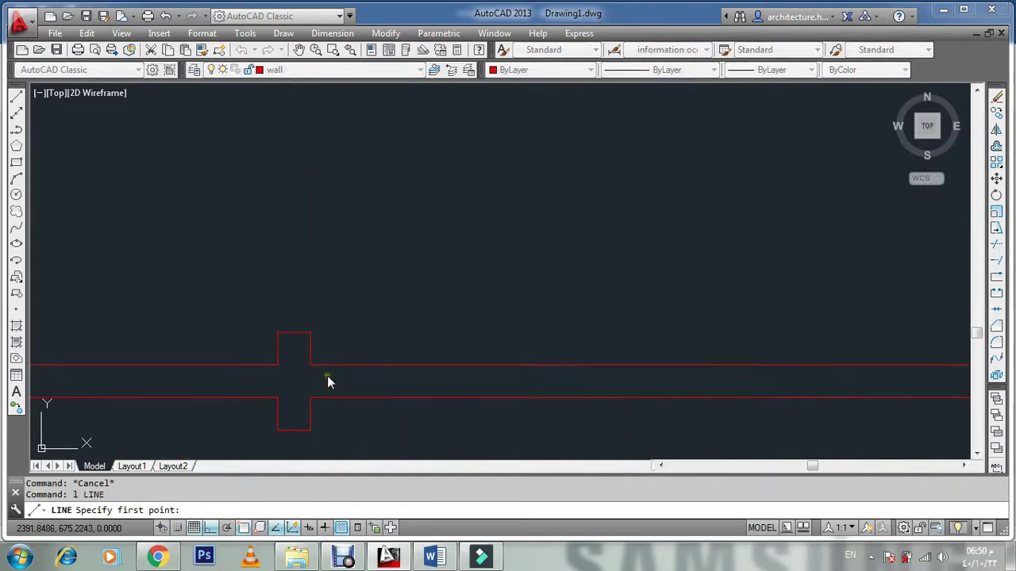
{"action": "left_click", "coordinate": [310, 365]}
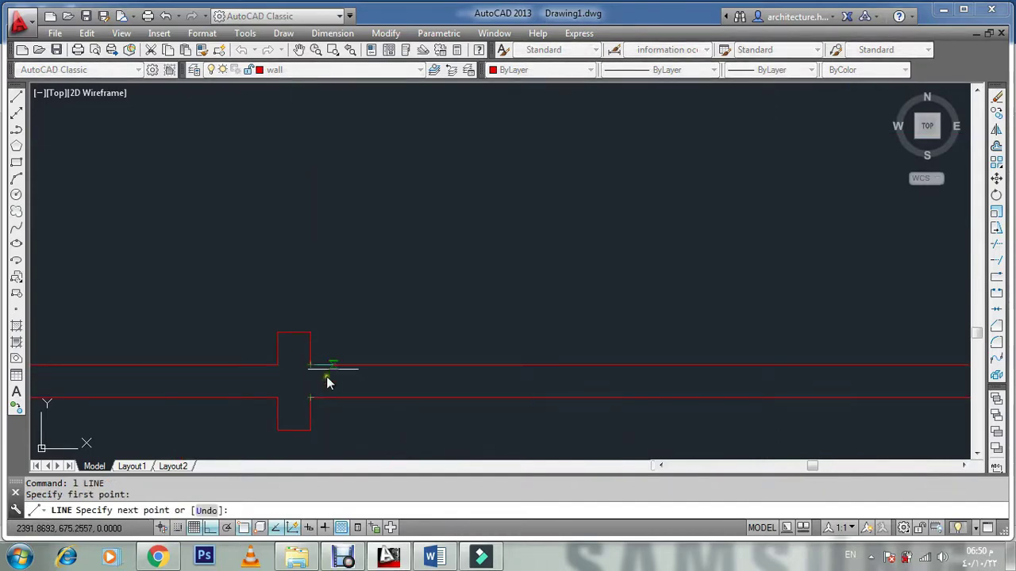
{"action": "key", "text": "Escape"}
{"action": "key", "text": "Escape"}
Step: Offset the right edge of the upper partition stub and the top-right room's inner right wall line 0.50 into the room
{"action": "type", "text": "o"}
{"action": "key", "text": "Return"}
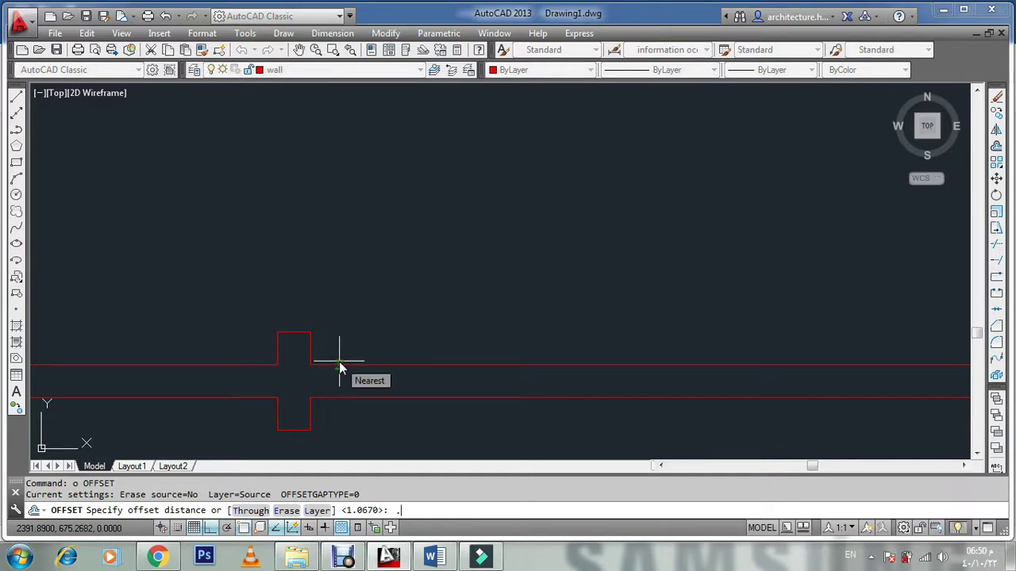
{"action": "type", "text": ".50"}
{"action": "key", "text": "Return"}
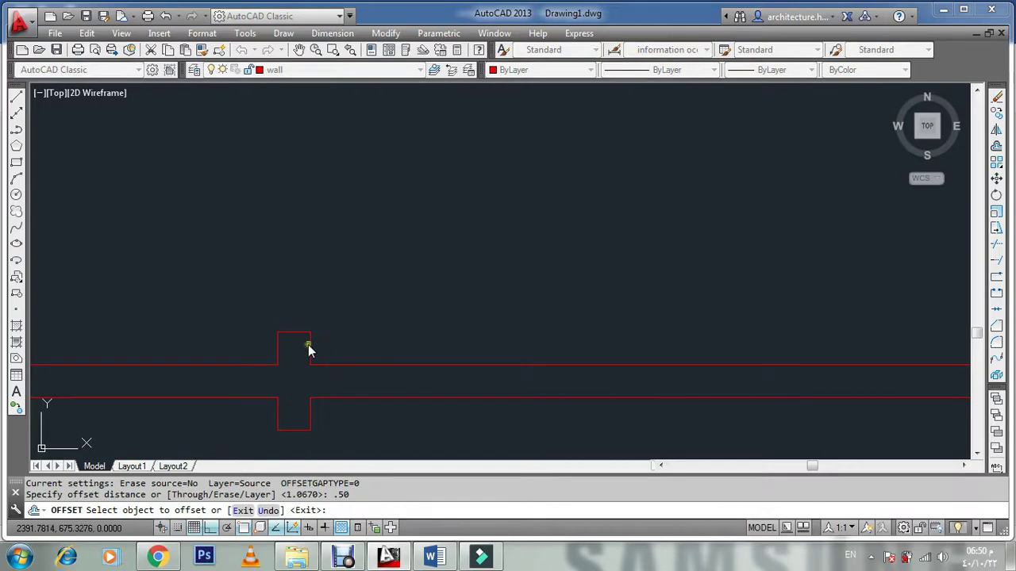
{"action": "left_click", "coordinate": [328, 364]}
{"action": "left_click", "coordinate": [378, 345]}
{"action": "scroll", "coordinate": [381, 344], "scroll_direction": "down", "scroll_amount": 3}
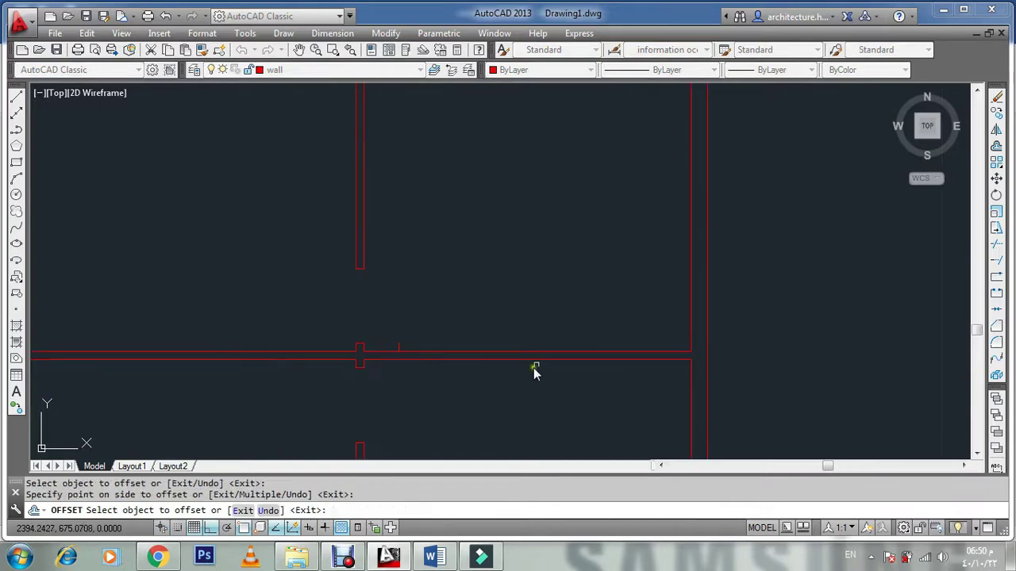
{"action": "left_click", "coordinate": [689, 322]}
{"action": "left_click", "coordinate": [631, 340]}
{"action": "key", "text": "Escape"}
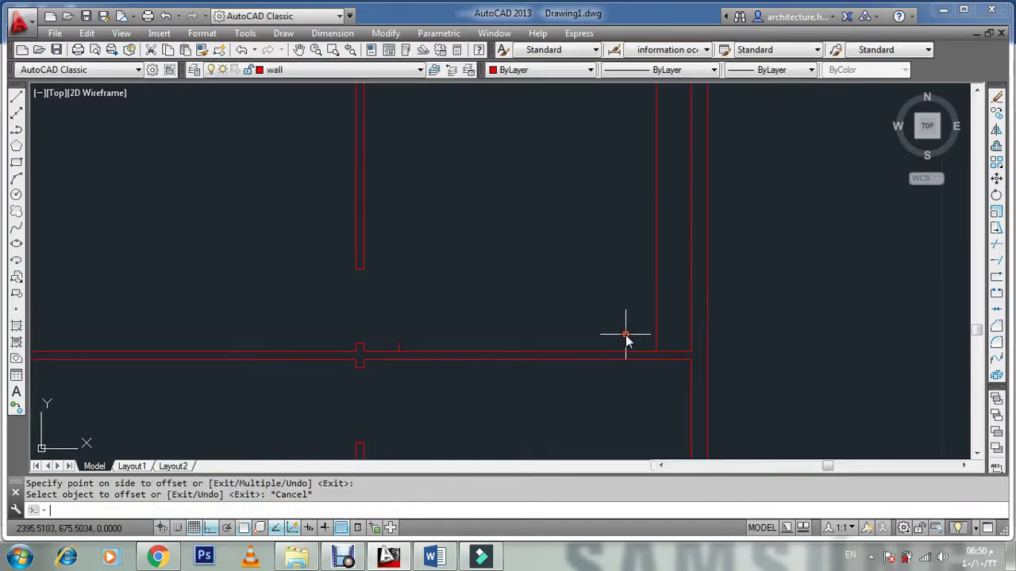
{"action": "key", "text": "Escape"}
{"action": "key", "text": "Escape"}
Step: Extend both offset vertical lines in the top-right room down to the lower line of the horizontal partition
{"action": "type", "text": "ex"}
{"action": "key", "text": "Return"}
{"action": "key", "text": "Return"}
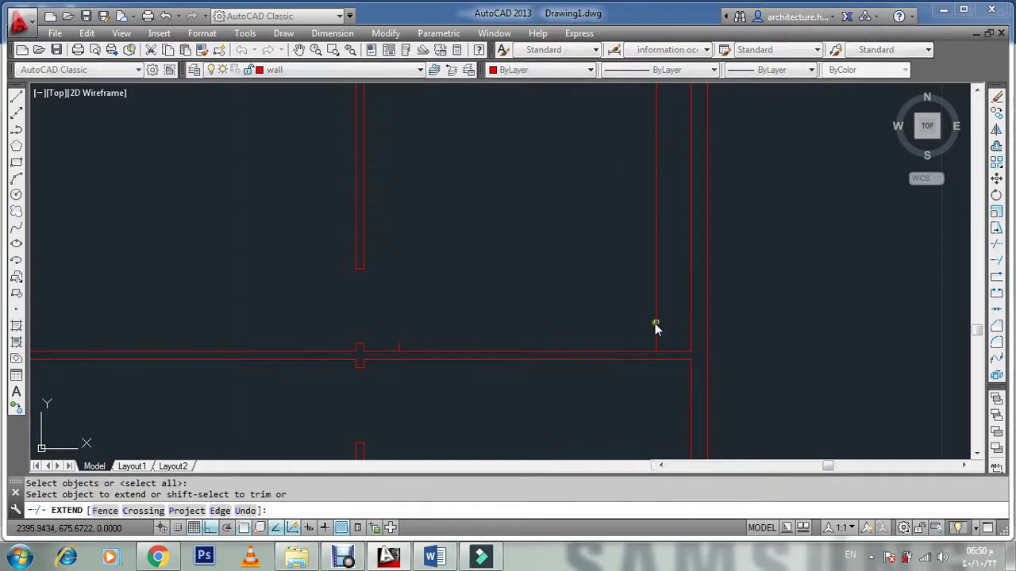
{"action": "left_click", "coordinate": [668, 327]}
{"action": "left_click", "coordinate": [621, 349]}
{"action": "scroll", "coordinate": [414, 339], "scroll_direction": "up", "scroll_amount": 2}
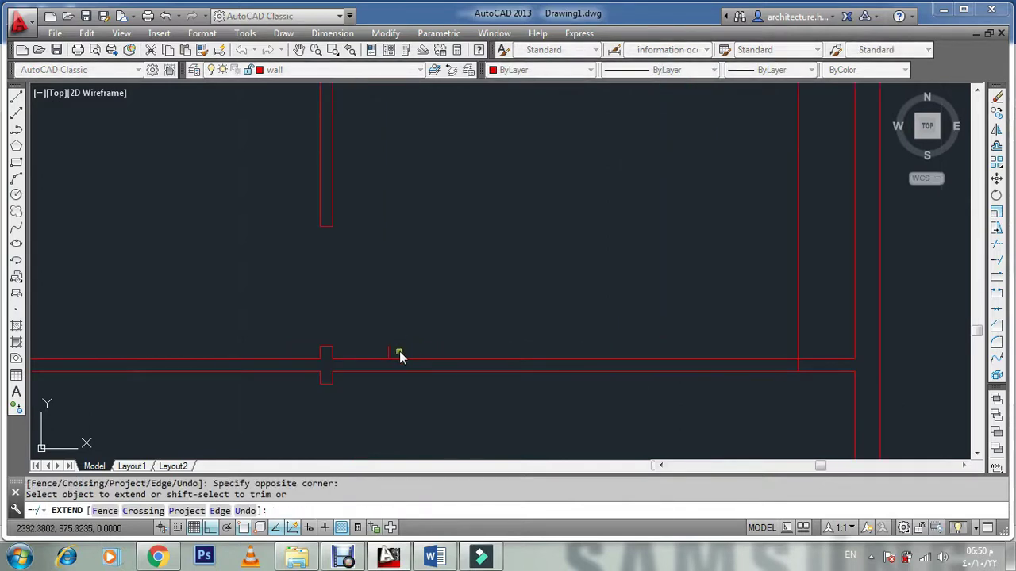
{"action": "left_click", "coordinate": [387, 354]}
{"action": "left_click", "coordinate": [384, 355]}
{"action": "left_click", "coordinate": [389, 355]}
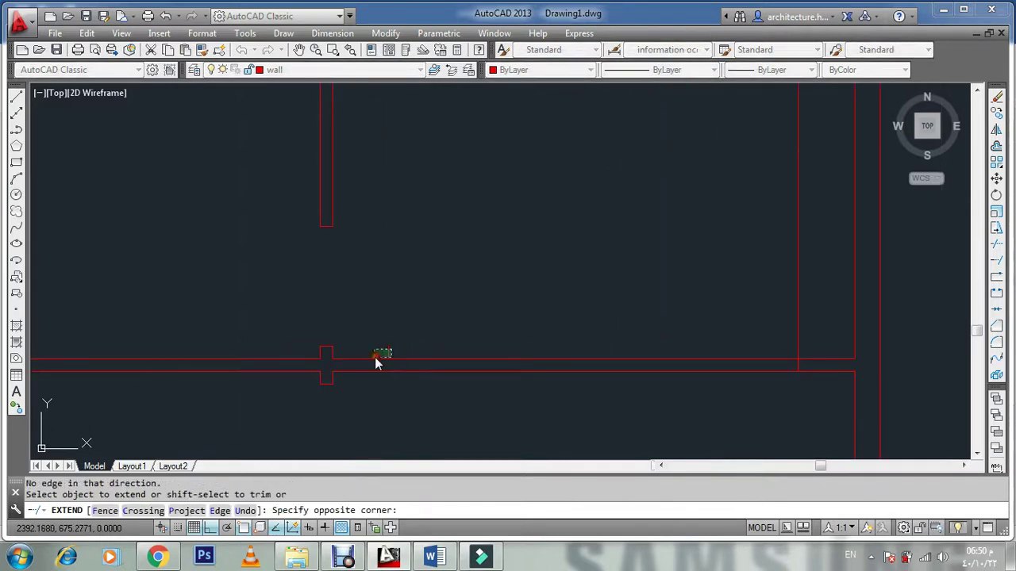
{"action": "left_click", "coordinate": [387, 364]}
{"action": "key", "text": "Escape"}
{"action": "key", "text": "Escape"}
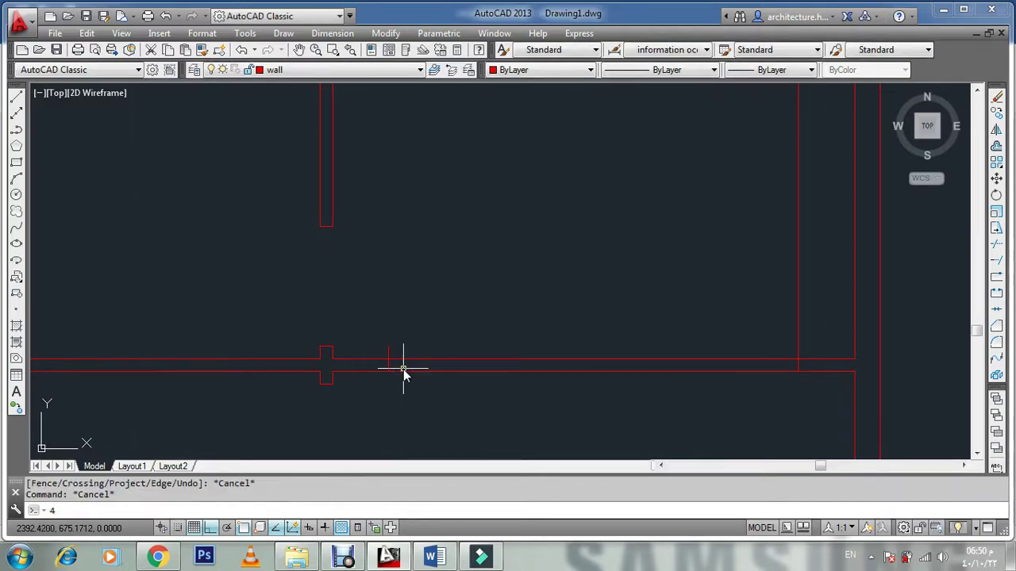
Step: Trim the horizontal partition's two lines between the extended vertical lines to open a gap right of the crossing
{"action": "type", "text": "tr"}
{"action": "key", "text": "Return"}
{"action": "key", "text": "Return"}
{"action": "left_click", "coordinate": [503, 351]}
{"action": "left_click", "coordinate": [492, 422]}
{"action": "scroll", "coordinate": [578, 369], "scroll_direction": "down", "scroll_amount": 2}
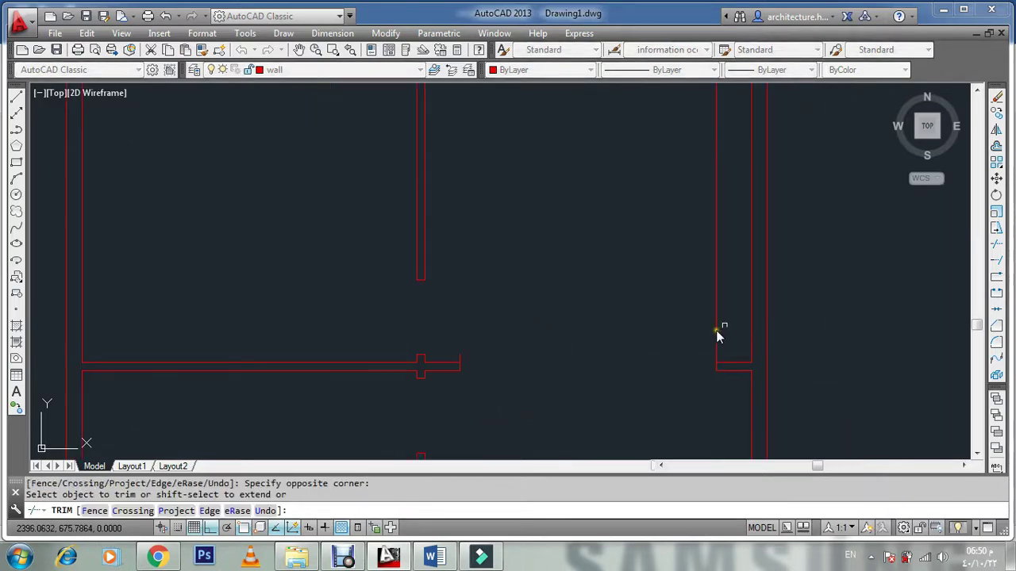
Step: Trim the parts of both vertical opening lines that stick up above the horizontal partition
{"action": "left_click", "coordinate": [735, 302]}
{"action": "left_click", "coordinate": [502, 312]}
{"action": "left_click", "coordinate": [466, 331]}
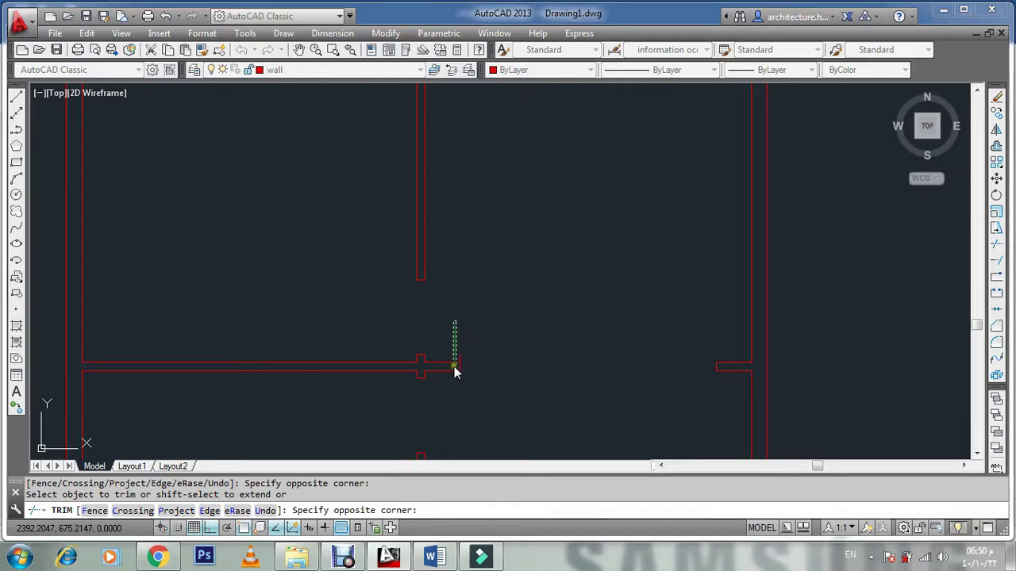
{"action": "key", "text": "Escape"}
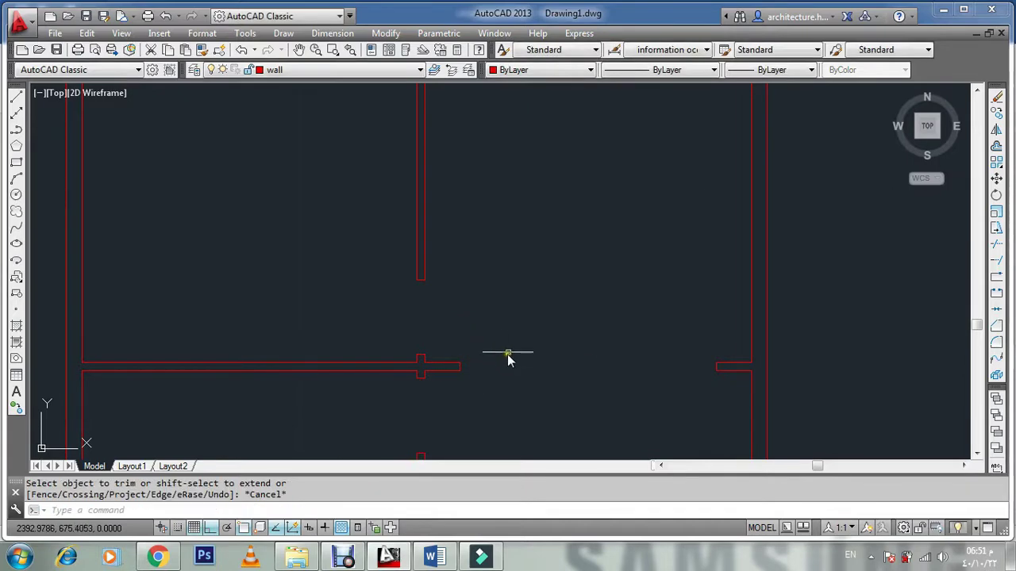
{"action": "scroll", "coordinate": [515, 346], "scroll_direction": "down", "scroll_amount": 3}
{"action": "scroll", "coordinate": [578, 359], "scroll_direction": "down", "scroll_amount": 2}
{"action": "key", "text": "Escape"}
{"action": "scroll", "coordinate": [555, 397], "scroll_direction": "up", "scroll_amount": 4}
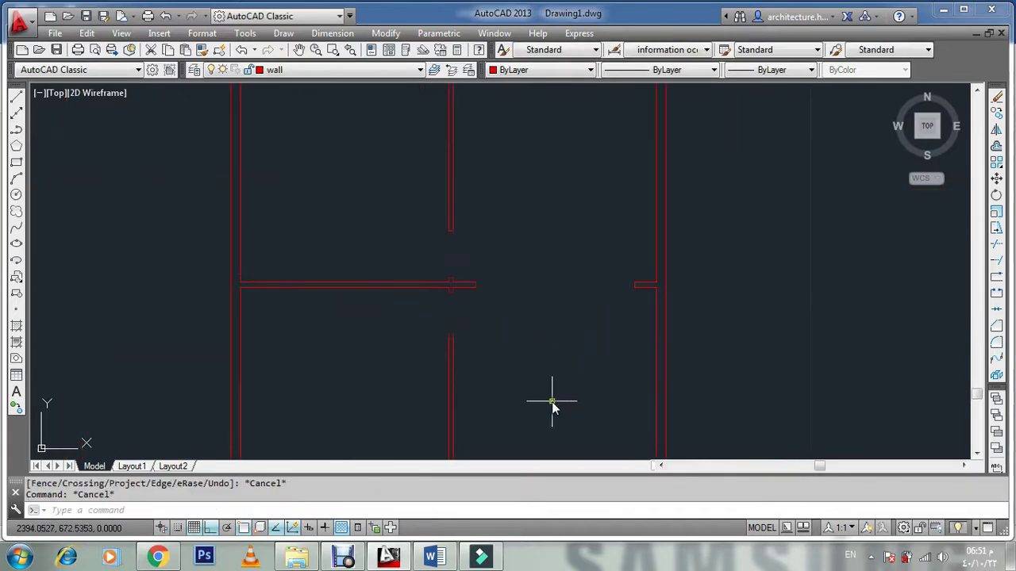
{"action": "scroll", "coordinate": [591, 365], "scroll_direction": "down", "scroll_amount": 4}
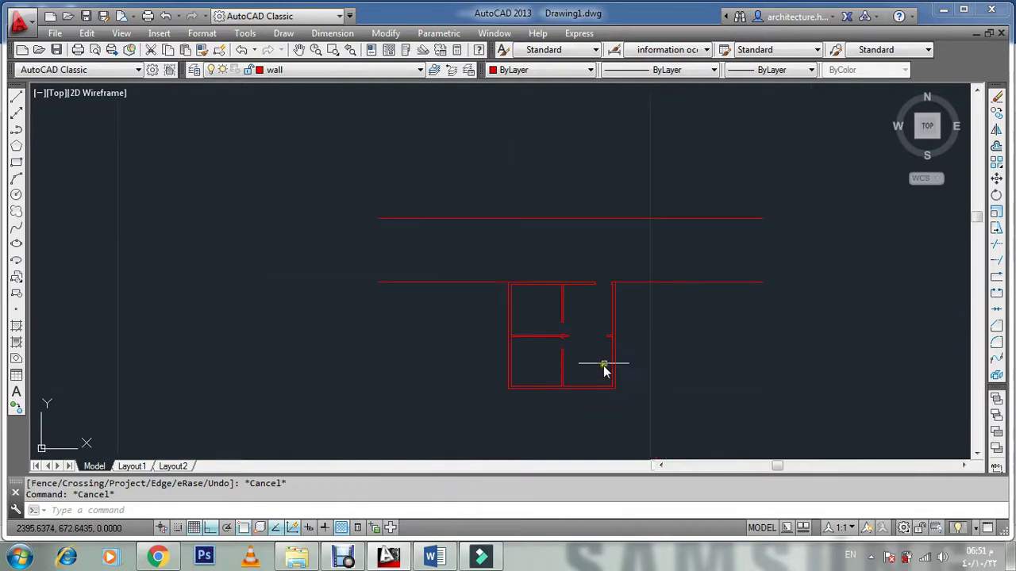
{"action": "scroll", "coordinate": [549, 301], "scroll_direction": "up", "scroll_amount": 2}
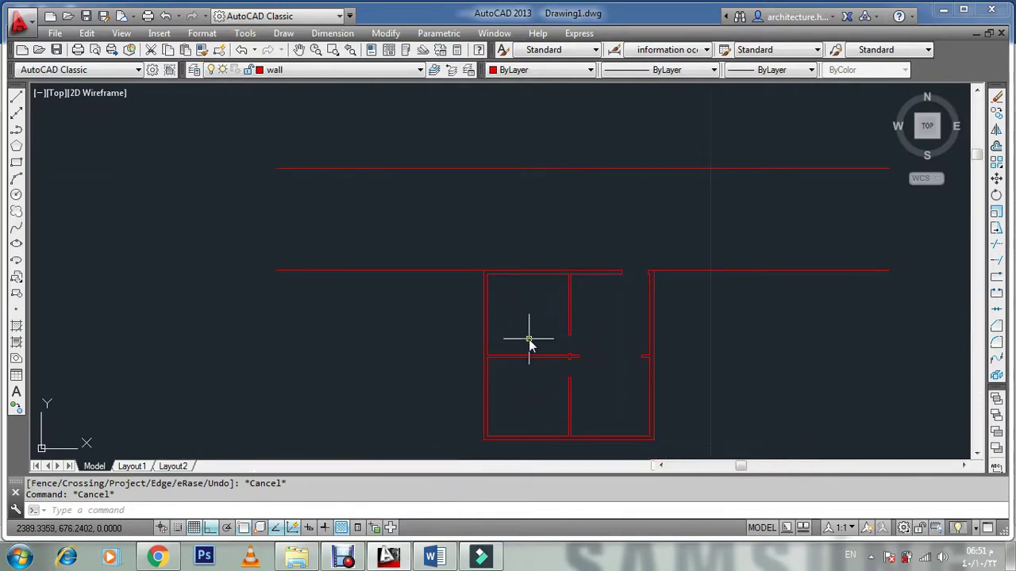
{"action": "key", "text": "Escape"}
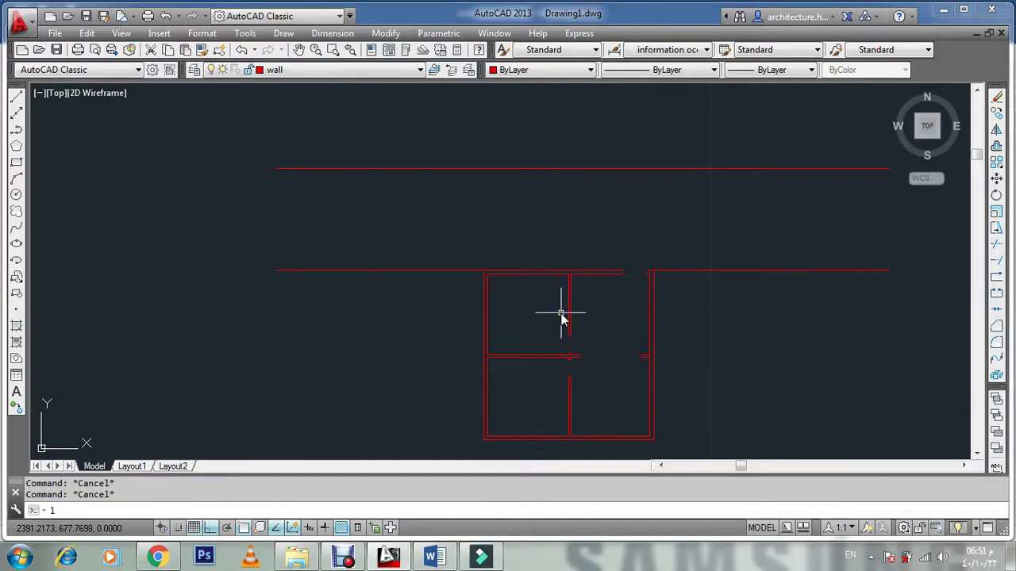
Step: Draw a short line across the upper vertical partition stub at its midpoint
{"action": "type", "text": "l"}
{"action": "key", "text": "Return"}
{"action": "scroll", "coordinate": [573, 277], "scroll_direction": "up", "scroll_amount": 6}
{"action": "scroll", "coordinate": [573, 277], "scroll_direction": "down", "scroll_amount": 2}
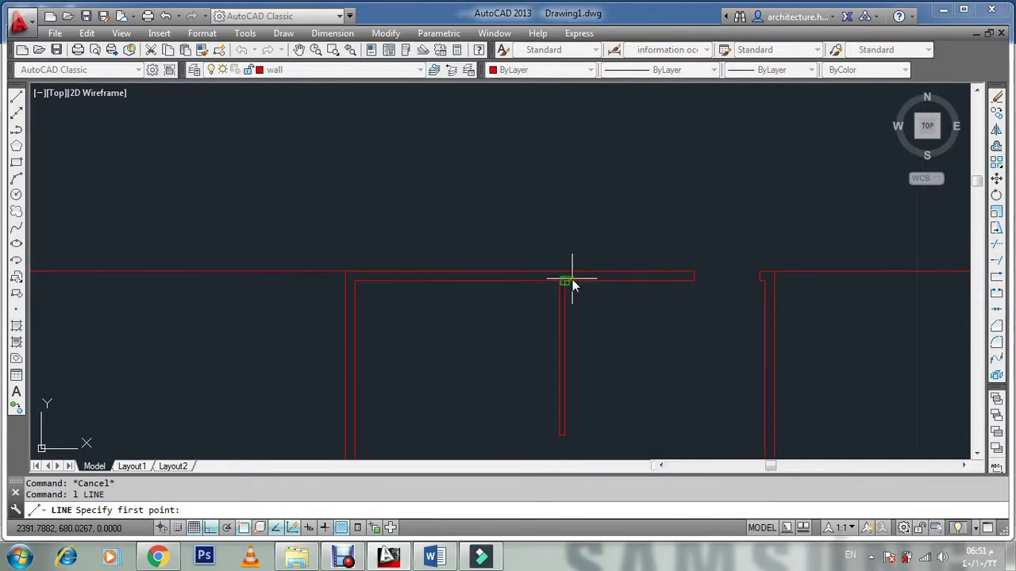
{"action": "scroll", "coordinate": [555, 353], "scroll_direction": "up", "scroll_amount": 2}
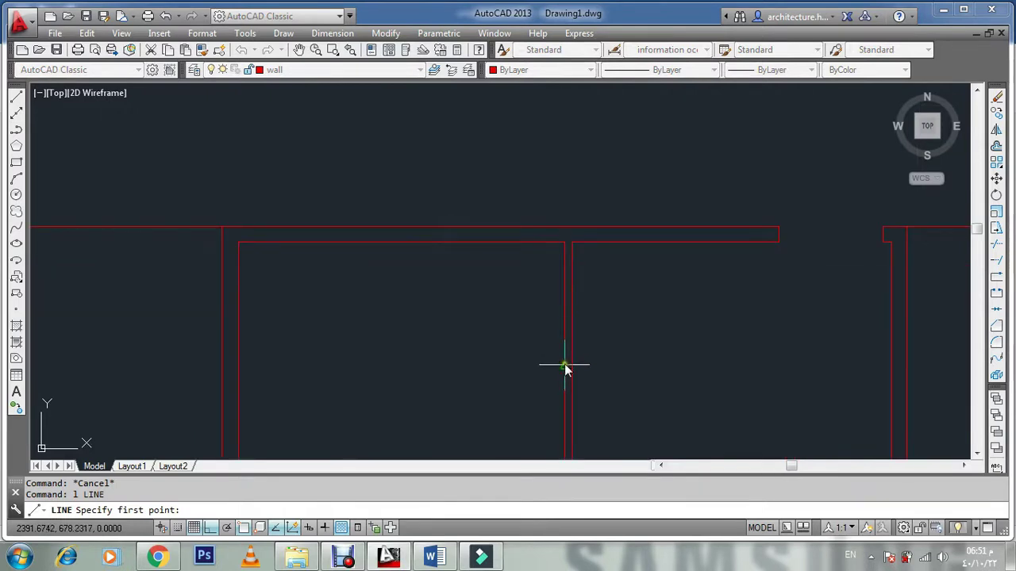
{"action": "left_click", "coordinate": [570, 369]}
{"action": "key", "text": "Escape"}
{"action": "key", "text": "Escape"}
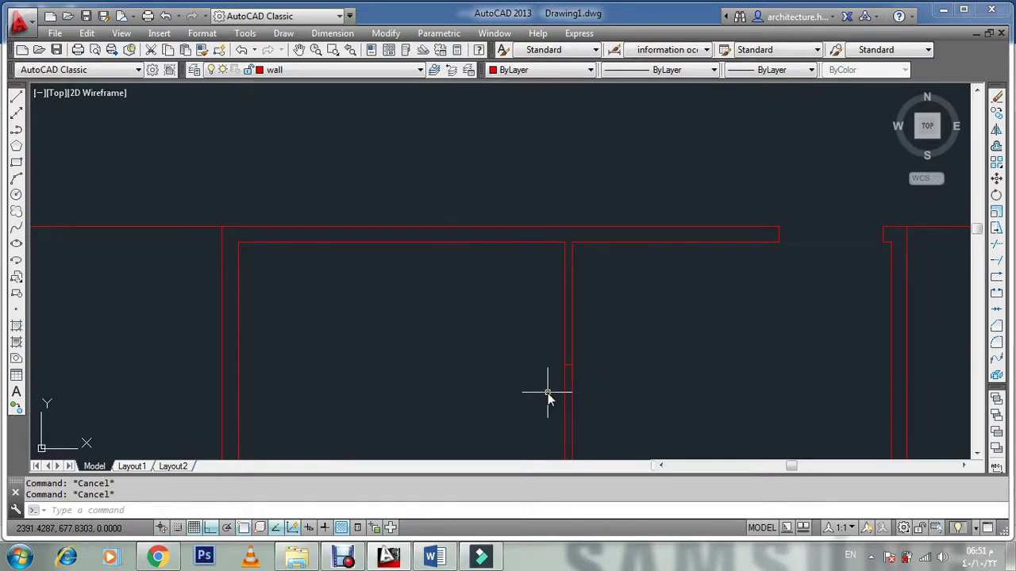
Step: Look up half of 5 feet in metres in the Word conversion list, close the pop-up notification, and return to AutoCAD
{"action": "type", "text": "o"}
{"action": "key", "text": "Return"}
{"action": "left_click", "coordinate": [444, 558]}
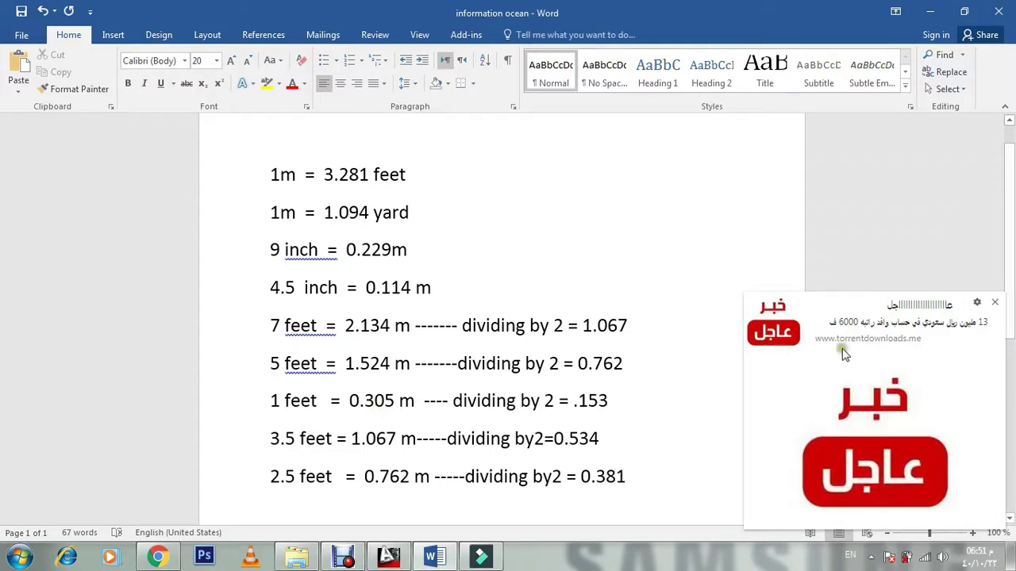
{"action": "left_click", "coordinate": [994, 304]}
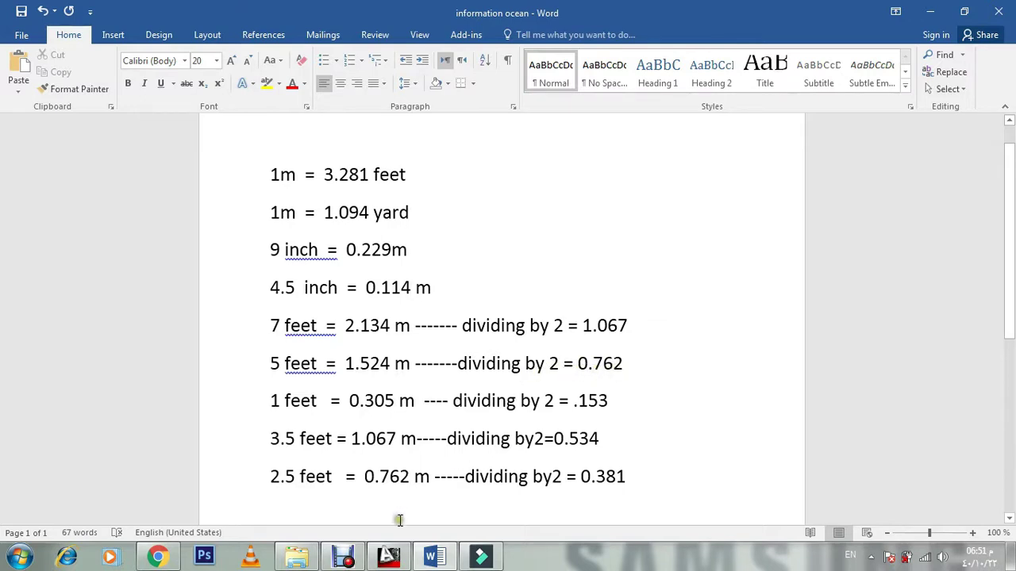
{"action": "left_click", "coordinate": [391, 553]}
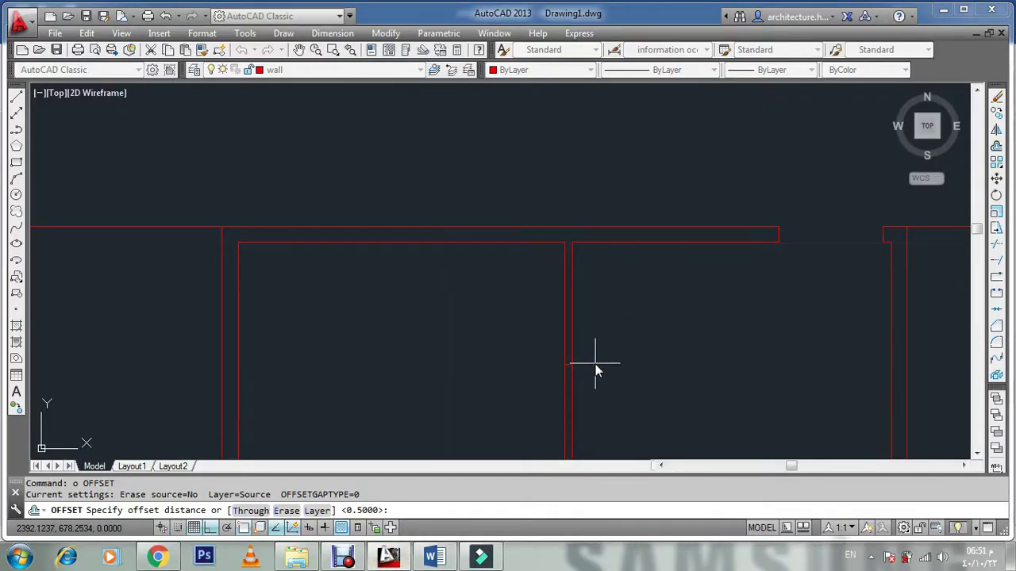
Step: Offset the short midpoint line in the upper vertical partition .762 both upward and downward
{"action": "key", "text": "Escape"}
{"action": "type", "text": "o"}
{"action": "key", "text": "Return"}
{"action": "type", "text": ".762"}
{"action": "key", "text": "Return"}
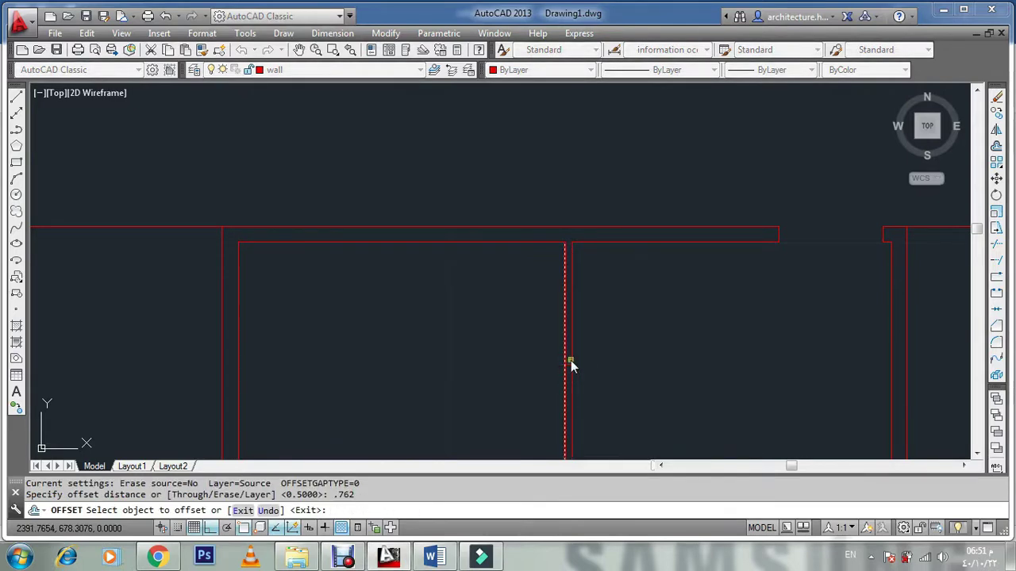
{"action": "scroll", "coordinate": [563, 369], "scroll_direction": "up", "scroll_amount": 5}
{"action": "left_click", "coordinate": [571, 292]}
{"action": "left_click", "coordinate": [569, 289]}
{"action": "left_click", "coordinate": [563, 371]}
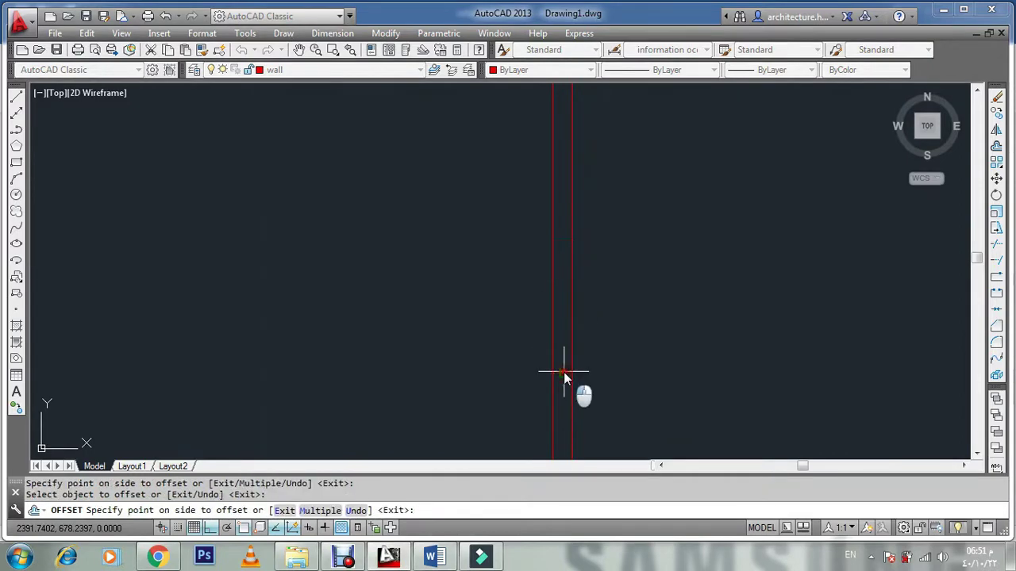
{"action": "left_click", "coordinate": [564, 395]}
{"action": "scroll", "coordinate": [586, 339], "scroll_direction": "down", "scroll_amount": 5}
{"action": "scroll", "coordinate": [586, 349], "scroll_direction": "up", "scroll_amount": 5}
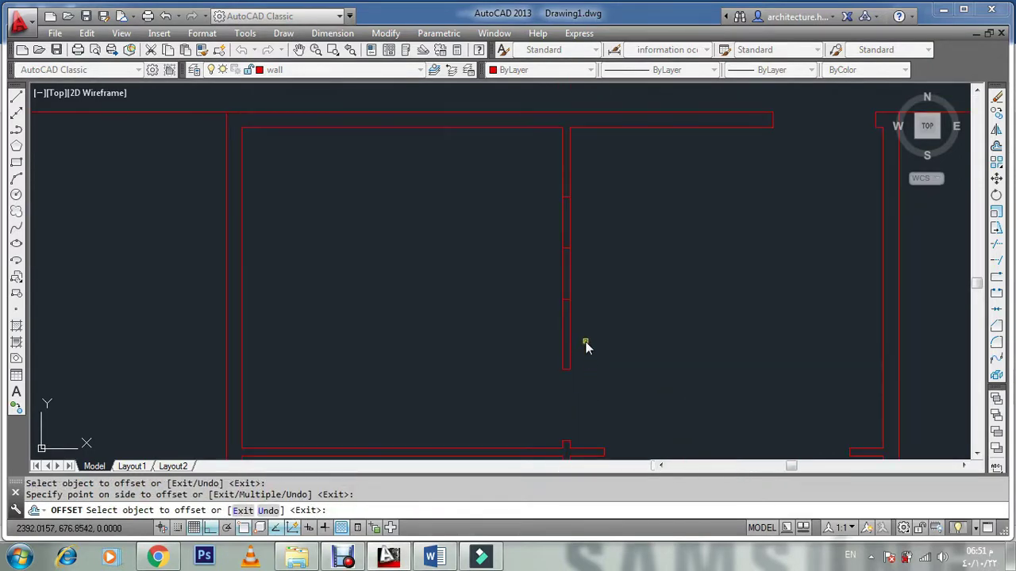
{"action": "key", "text": "Escape"}
{"action": "key", "text": "Escape"}
{"action": "key", "text": "Escape"}
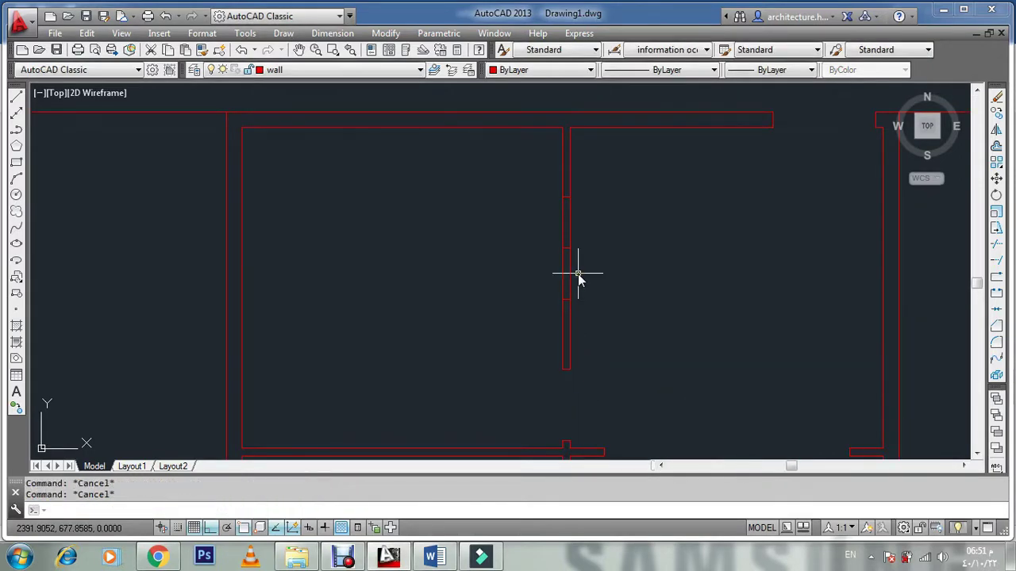
Step: Erase the middle short line between the two offset lines in the upper vertical partition
{"action": "type", "text": "e"}
{"action": "key", "text": "Return"}
{"action": "left_click", "coordinate": [531, 230]}
{"action": "left_click", "coordinate": [589, 275]}
{"action": "key", "text": "Escape"}
{"action": "key", "text": "Escape"}
Step: Trim the upper vertical partition's side lines between the two short lines to cut the window opening
{"action": "type", "text": "tr"}
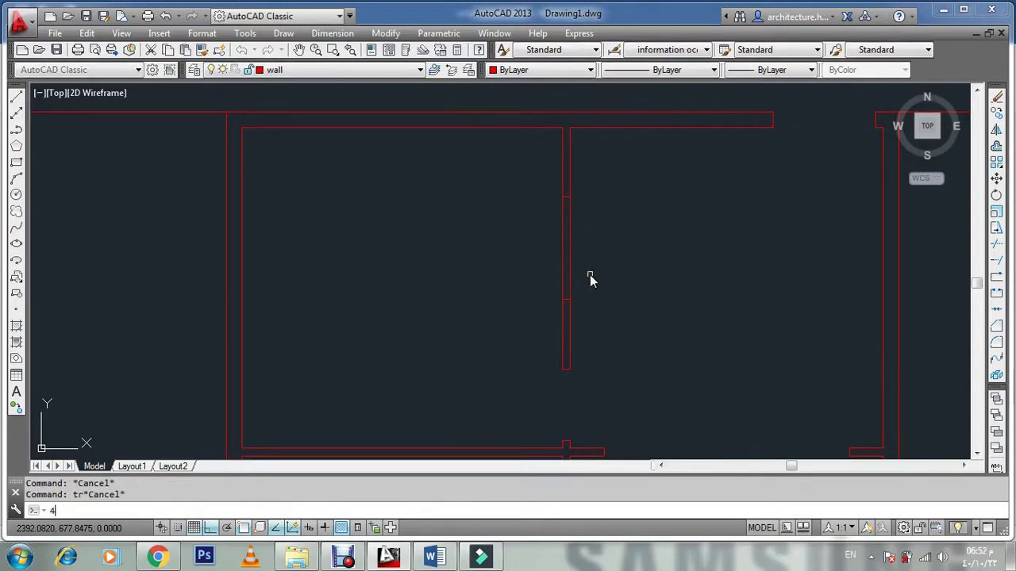
{"action": "key", "text": "Return"}
{"action": "key", "text": "Return"}
{"action": "left_click", "coordinate": [594, 230]}
{"action": "left_click", "coordinate": [508, 274]}
{"action": "scroll", "coordinate": [537, 265], "scroll_direction": "down", "scroll_amount": 4}
{"action": "scroll", "coordinate": [546, 262], "scroll_direction": "up", "scroll_amount": 2}
{"action": "key", "text": "Escape"}
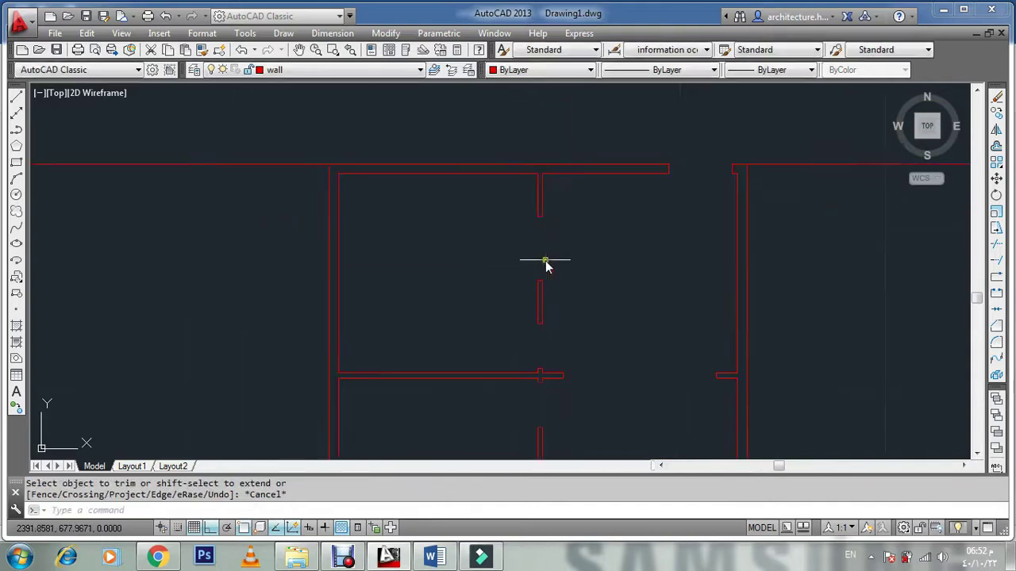
Step: Draw a rectangle between opposite corners of the window opening in the upper vertical partition
{"action": "key", "text": "Escape"}
{"action": "key", "text": "Escape"}
{"action": "type", "text": "rec"}
{"action": "key", "text": "Return"}
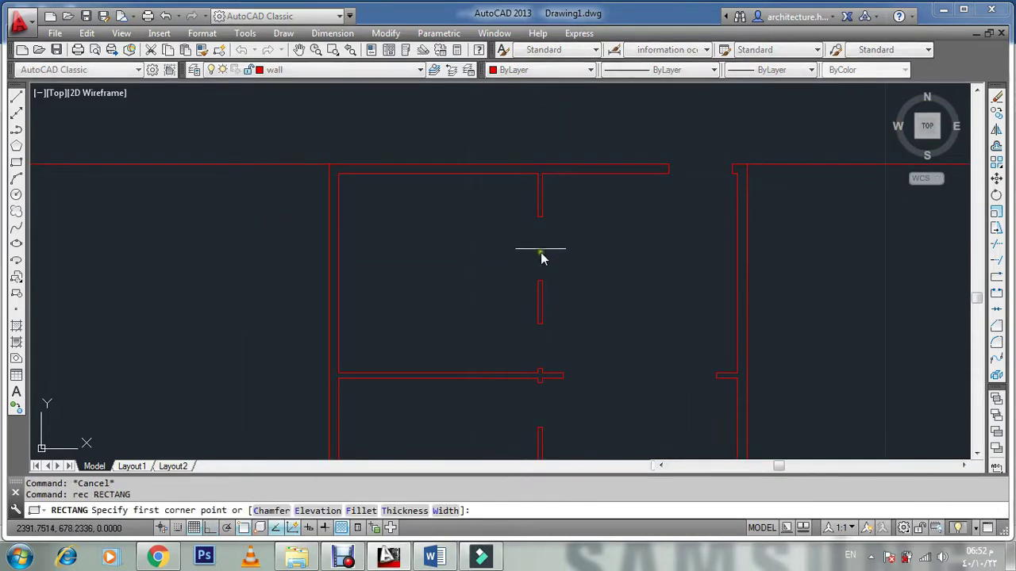
{"action": "scroll", "coordinate": [538, 218], "scroll_direction": "up", "scroll_amount": 6}
{"action": "left_click", "coordinate": [534, 207]}
{"action": "scroll", "coordinate": [540, 257], "scroll_direction": "down", "scroll_amount": 3}
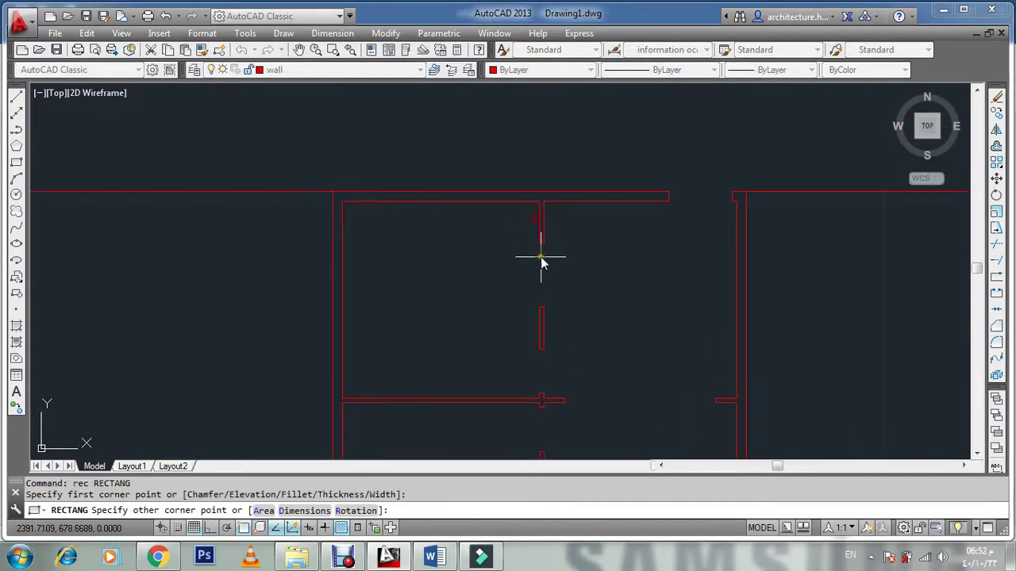
{"action": "scroll", "coordinate": [546, 300], "scroll_direction": "up", "scroll_amount": 2}
{"action": "key", "text": "Escape"}
Step: Assign the new rectangle in the upper partition opening to the window layer and close its properties
{"action": "left_click", "coordinate": [571, 241]}
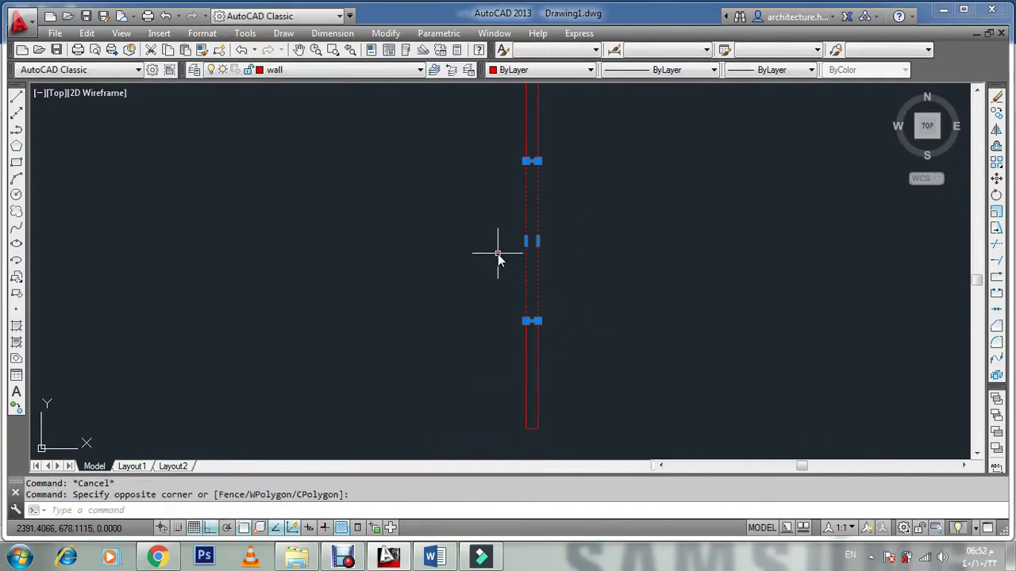
{"action": "key", "text": "ctrl+1"}
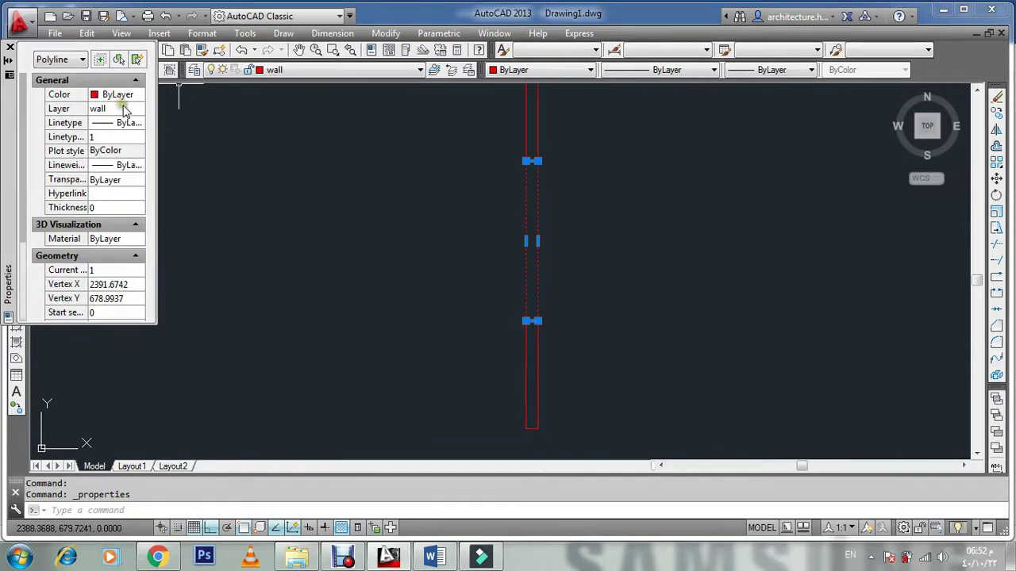
{"action": "left_click", "coordinate": [124, 109]}
{"action": "left_click", "coordinate": [124, 109]}
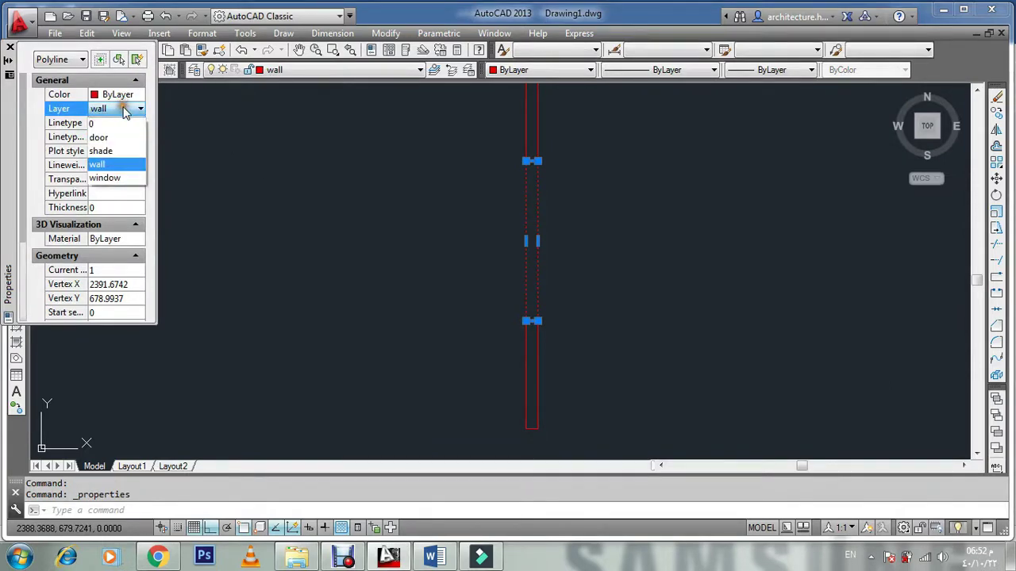
{"action": "left_click", "coordinate": [115, 180]}
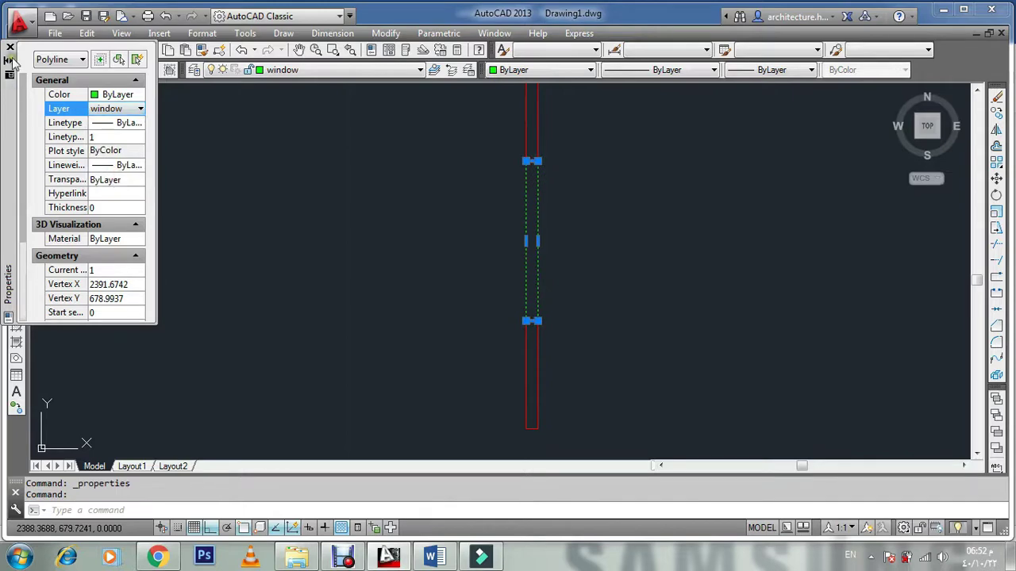
{"action": "left_click", "coordinate": [10, 48]}
{"action": "key", "text": "Escape"}
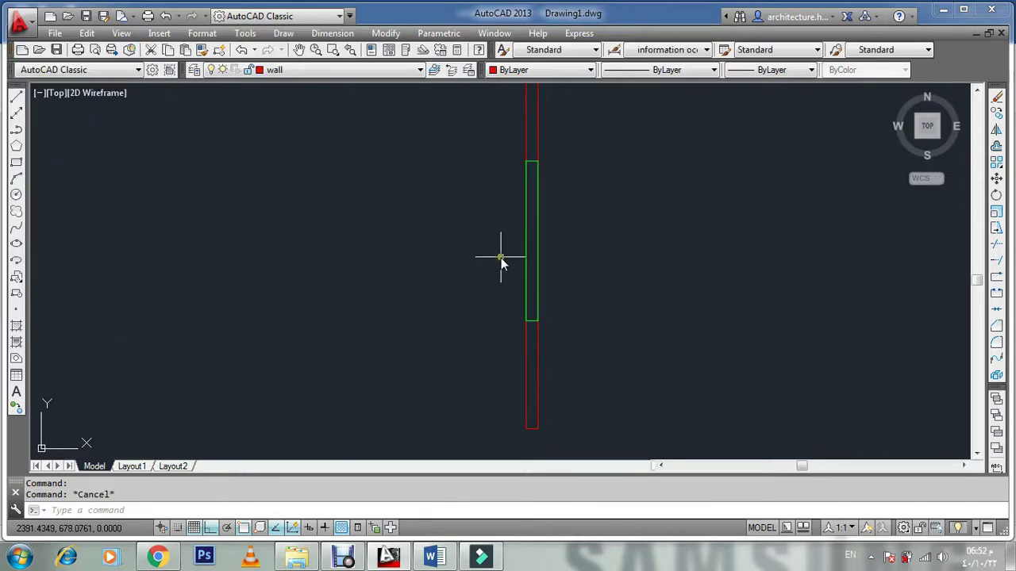
Step: Draw a short line across the lower vertical partition at its midpoint
{"action": "scroll", "coordinate": [508, 269], "scroll_direction": "down", "scroll_amount": 5}
{"action": "scroll", "coordinate": [498, 279], "scroll_direction": "up", "scroll_amount": 1}
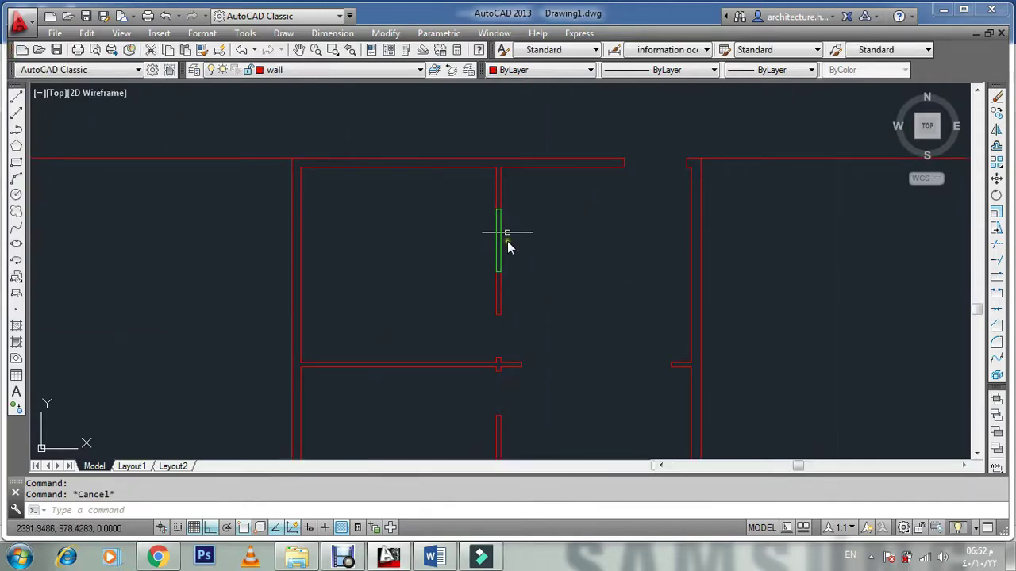
{"action": "scroll", "coordinate": [519, 260], "scroll_direction": "down", "scroll_amount": 3}
{"action": "scroll", "coordinate": [516, 370], "scroll_direction": "up", "scroll_amount": 4}
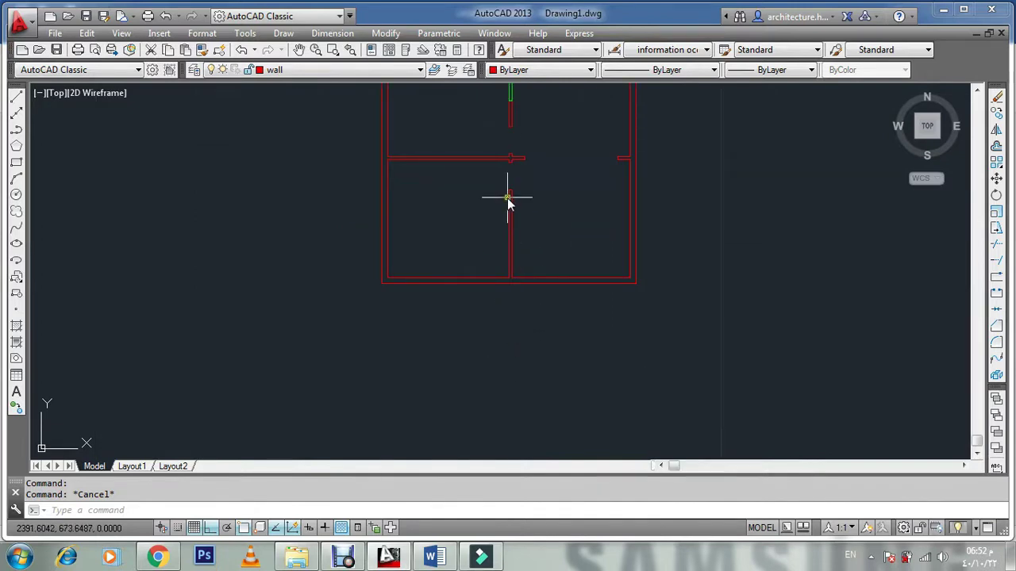
{"action": "scroll", "coordinate": [508, 200], "scroll_direction": "up", "scroll_amount": 2}
{"action": "type", "text": "l"}
{"action": "key", "text": "Return"}
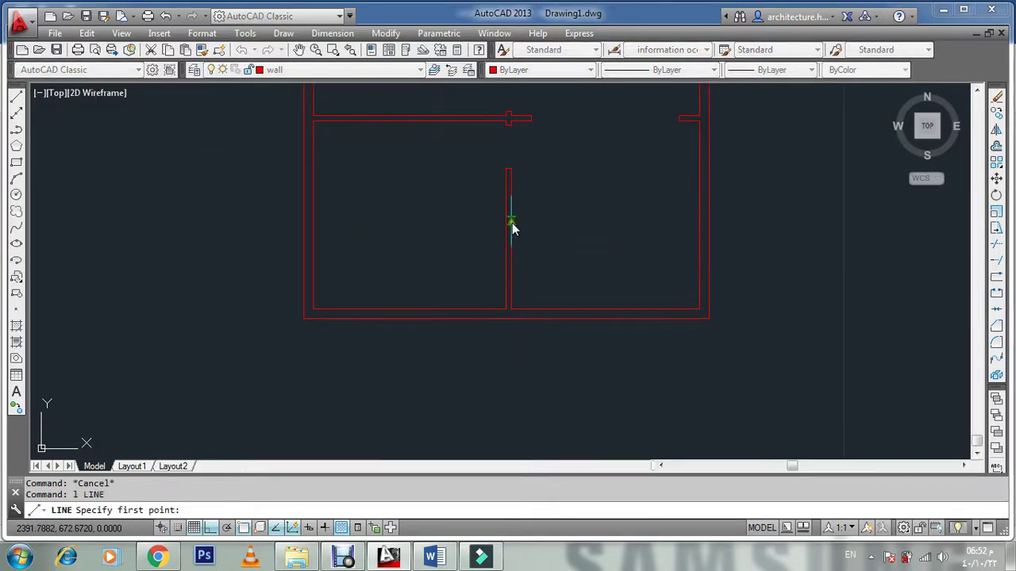
{"action": "scroll", "coordinate": [512, 224], "scroll_direction": "up", "scroll_amount": 2}
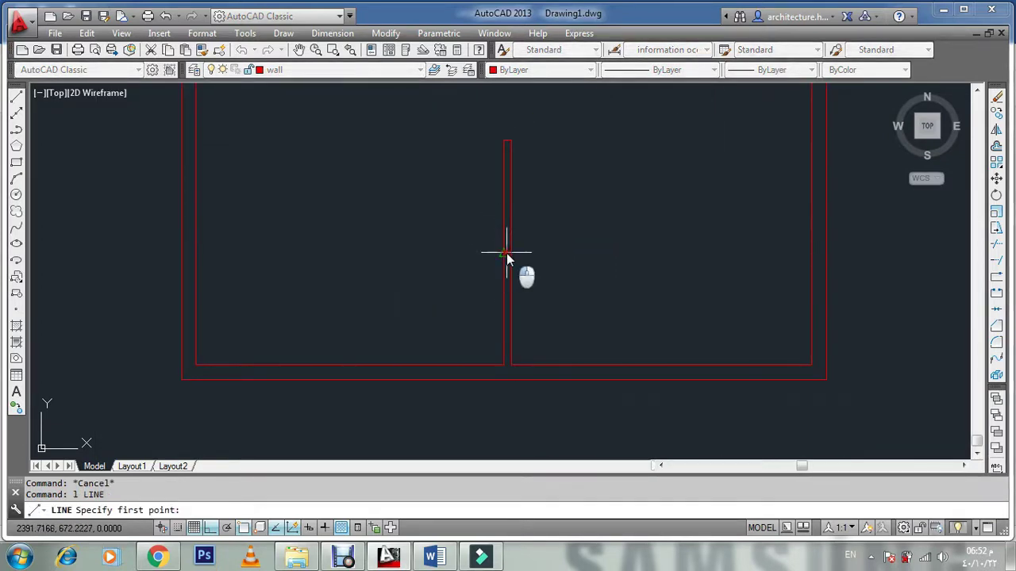
{"action": "left_click", "coordinate": [506, 253]}
{"action": "key", "text": "Escape"}
{"action": "key", "text": "Escape"}
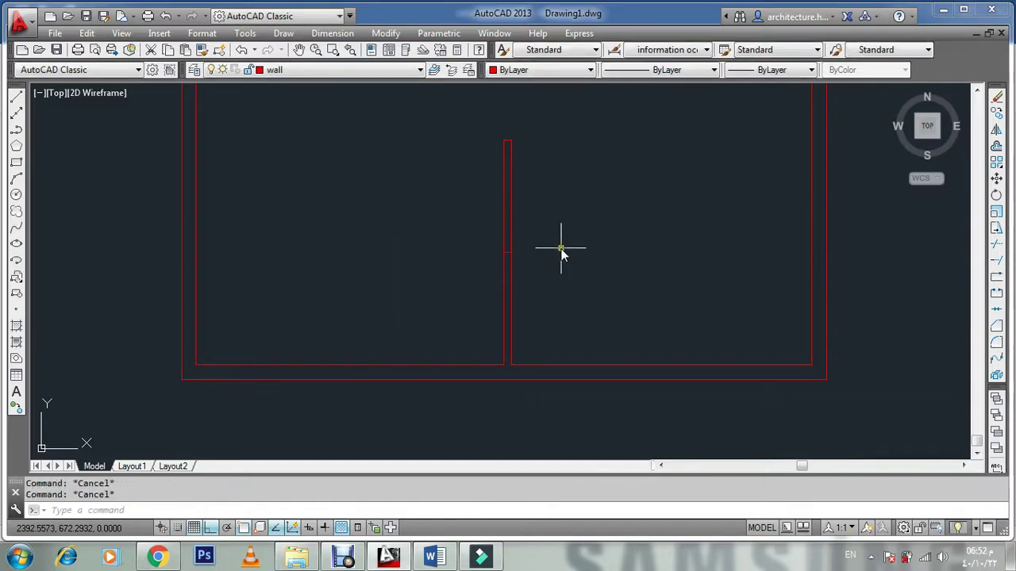
Step: Offset the short line in the lower vertical partition by 0.762 both upward and downward
{"action": "type", "text": "o"}
{"action": "key", "text": "Return"}
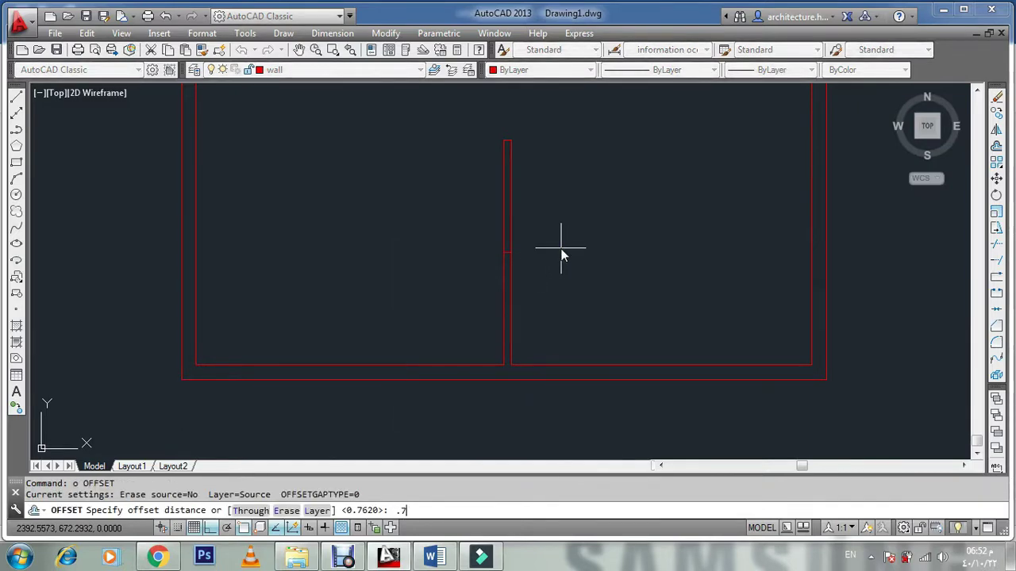
{"action": "type", "text": ".762"}
{"action": "key", "text": "Return"}
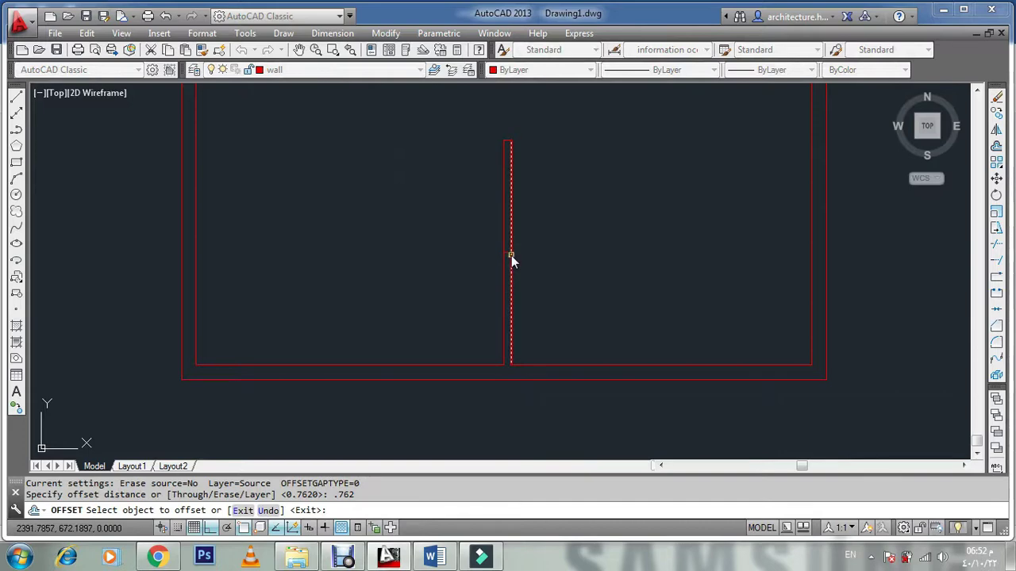
{"action": "scroll", "coordinate": [506, 253], "scroll_direction": "up", "scroll_amount": 2}
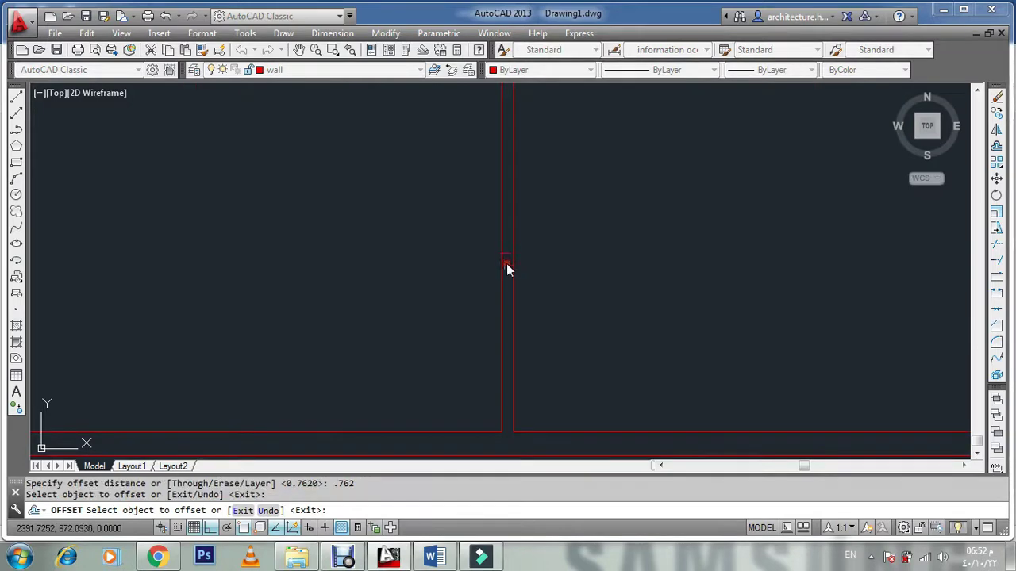
{"action": "left_click", "coordinate": [506, 256]}
{"action": "left_click", "coordinate": [509, 280]}
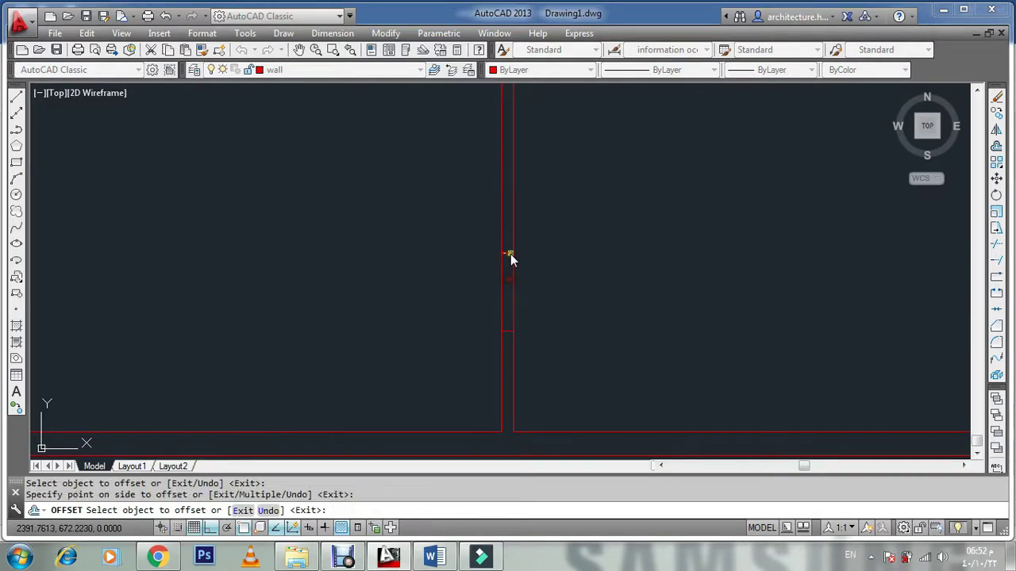
{"action": "left_click", "coordinate": [510, 254]}
{"action": "left_click", "coordinate": [495, 199]}
{"action": "key", "text": "Escape"}
Step: Erase the short midpoint line between the two offset lines in the lower vertical partition
{"action": "type", "text": "e"}
{"action": "key", "text": "Return"}
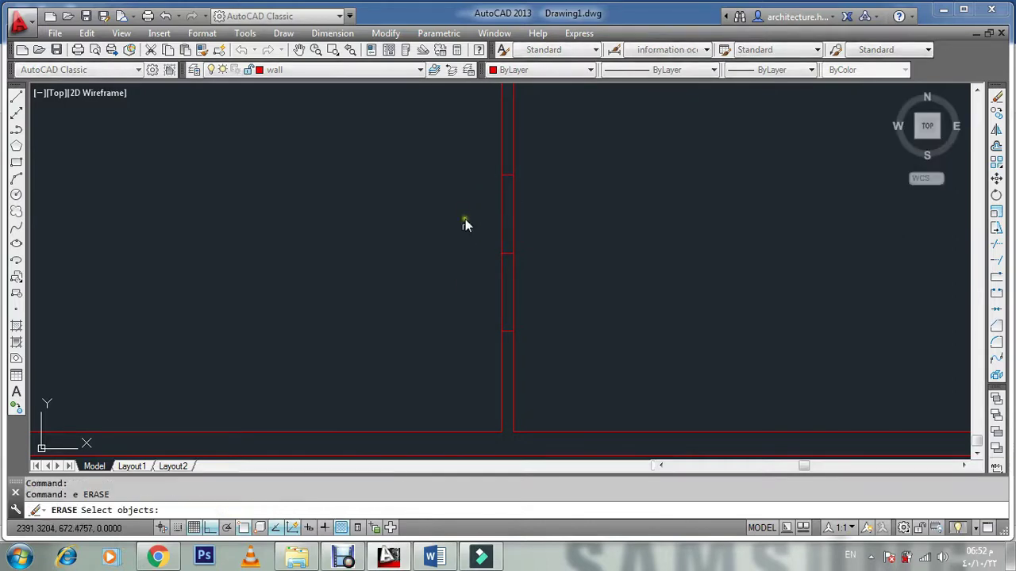
{"action": "left_click", "coordinate": [475, 236]}
{"action": "left_click", "coordinate": [560, 285]}
{"action": "key", "text": "Escape"}
{"action": "key", "text": "Escape"}
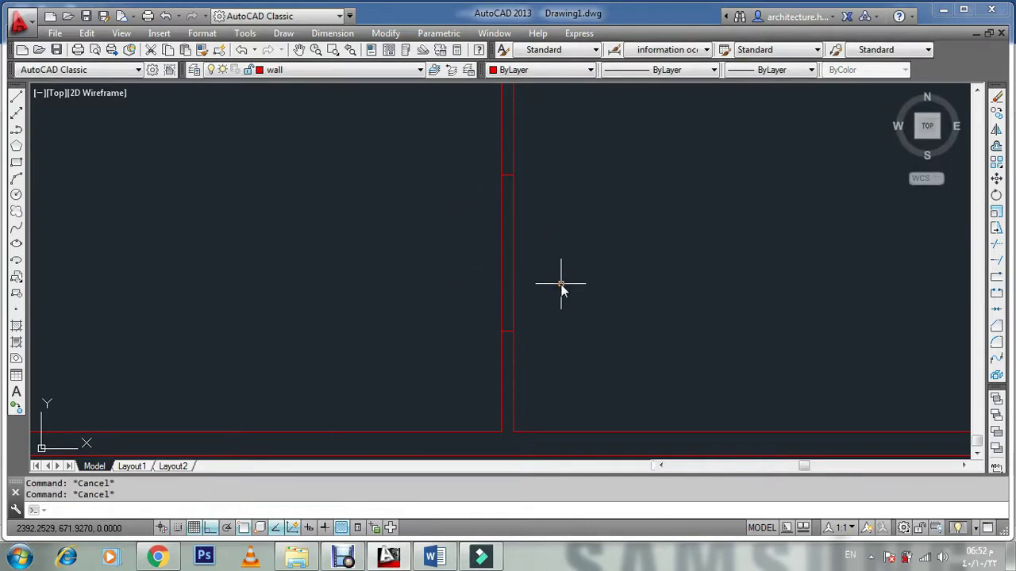
Step: Trim the lower vertical partition's side lines between the two short lines to cut the window opening
{"action": "type", "text": "tr"}
{"action": "key", "text": "Return"}
{"action": "key", "text": "Return"}
{"action": "left_click", "coordinate": [563, 227]}
{"action": "left_click", "coordinate": [425, 258]}
{"action": "key", "text": "Escape"}
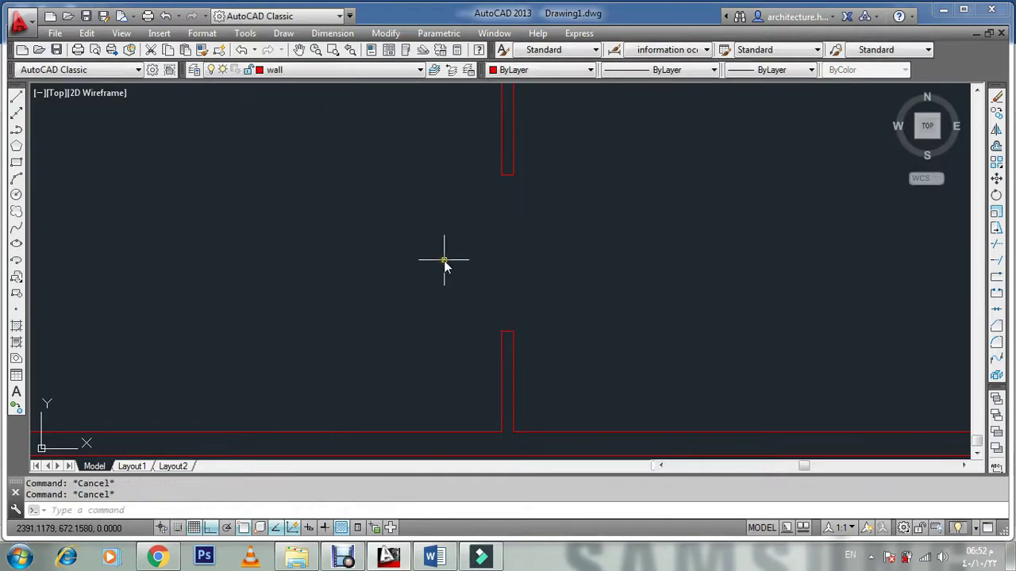
Step: Draw a rectangle between opposite corners of the window opening in the lower vertical partition
{"action": "type", "text": "rec"}
{"action": "key", "text": "Return"}
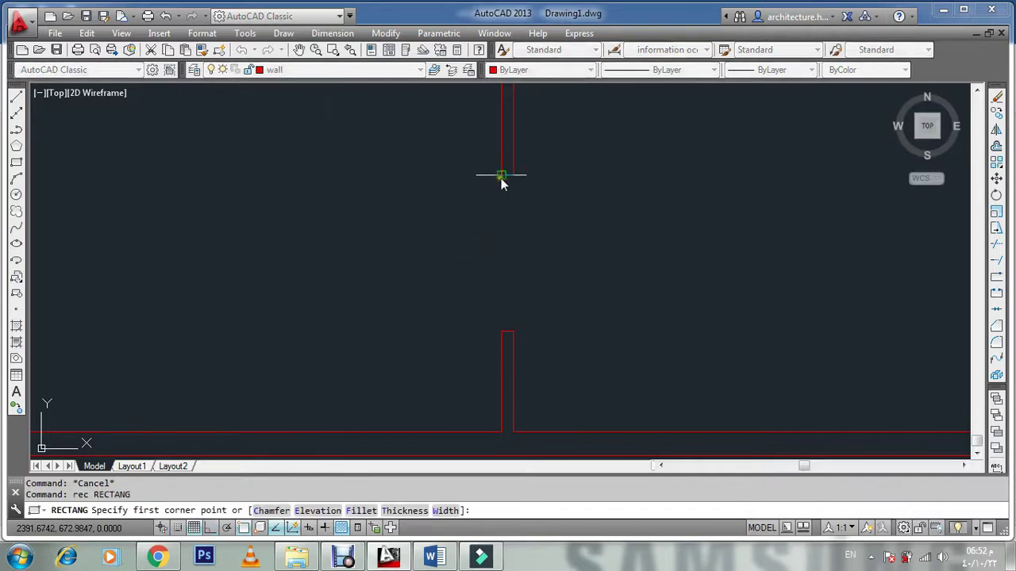
{"action": "left_click", "coordinate": [501, 175]}
{"action": "left_click", "coordinate": [514, 330]}
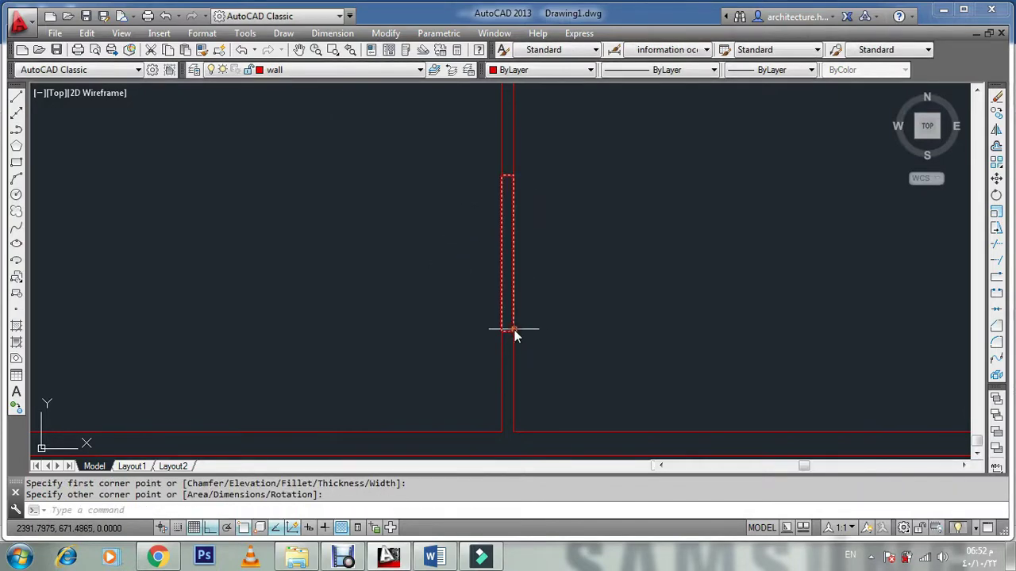
{"action": "key", "text": "Escape"}
Step: Assign the new rectangle in the lower partition opening to the window layer, close its properties and clear the selection
{"action": "scroll", "coordinate": [514, 334], "scroll_direction": "down", "scroll_amount": 4}
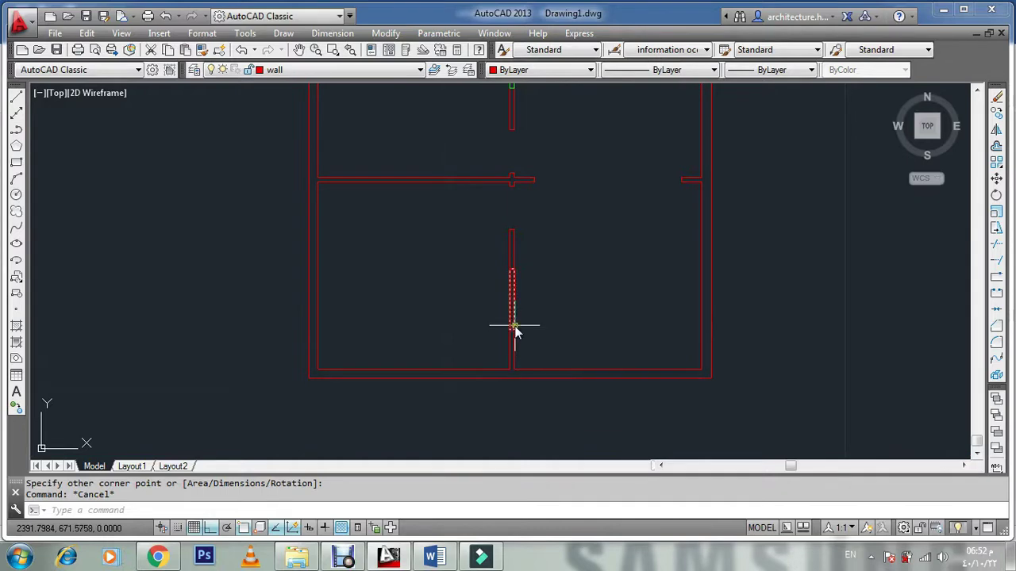
{"action": "scroll", "coordinate": [526, 311], "scroll_direction": "up", "scroll_amount": 2}
{"action": "left_click", "coordinate": [527, 299]}
{"action": "left_click", "coordinate": [446, 293]}
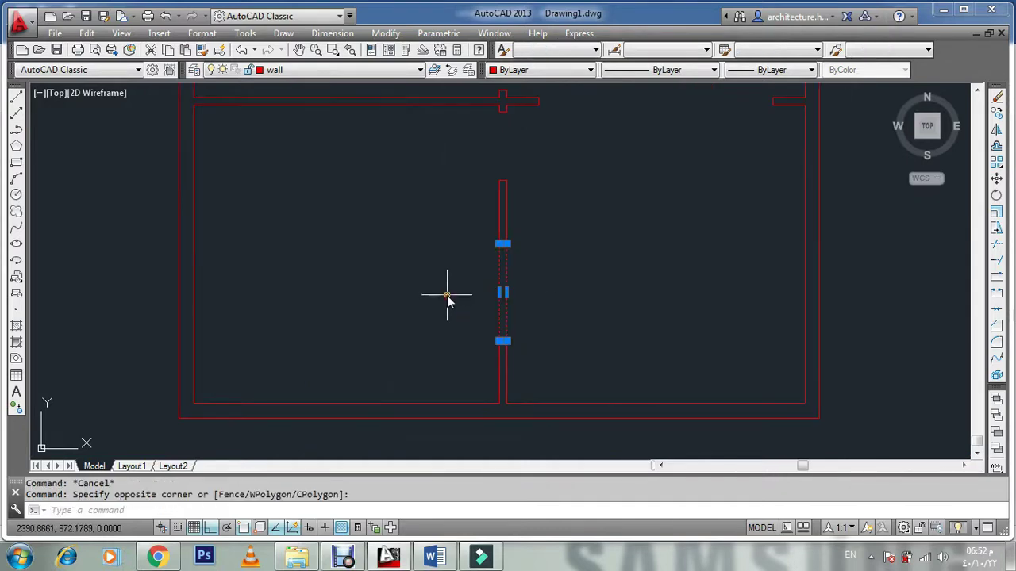
{"action": "key", "text": "ctrl+1"}
{"action": "left_click", "coordinate": [137, 111]}
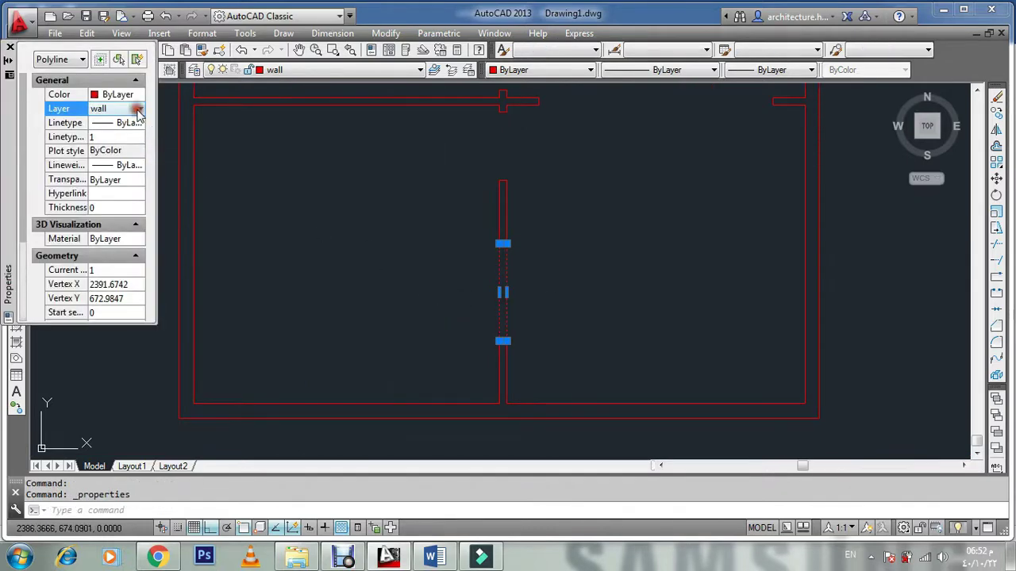
{"action": "left_click", "coordinate": [121, 179]}
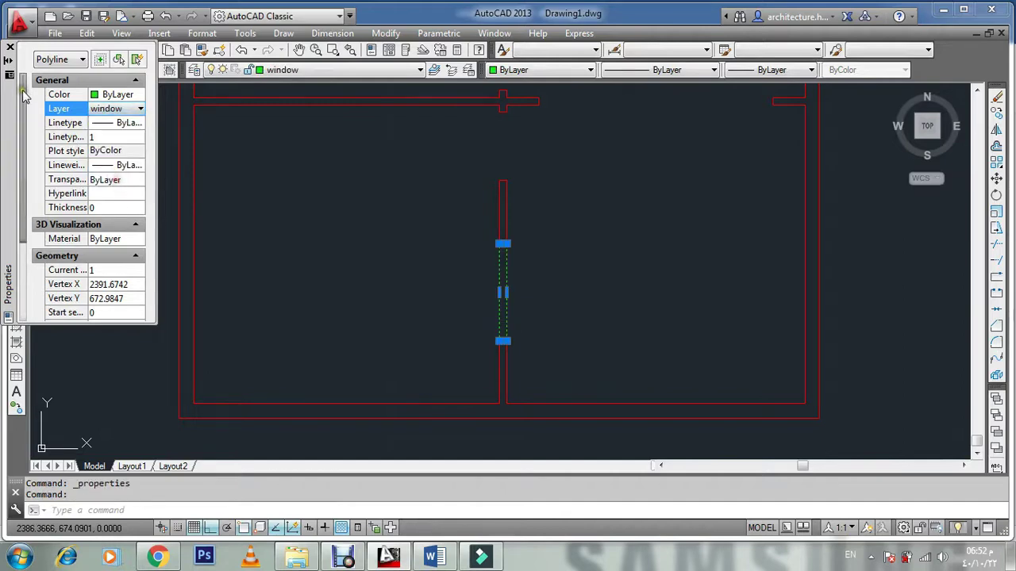
{"action": "left_click", "coordinate": [9, 48]}
{"action": "scroll", "coordinate": [371, 292], "scroll_direction": "down", "scroll_amount": 3}
{"action": "key", "text": "Escape"}
{"action": "key", "text": "Escape"}
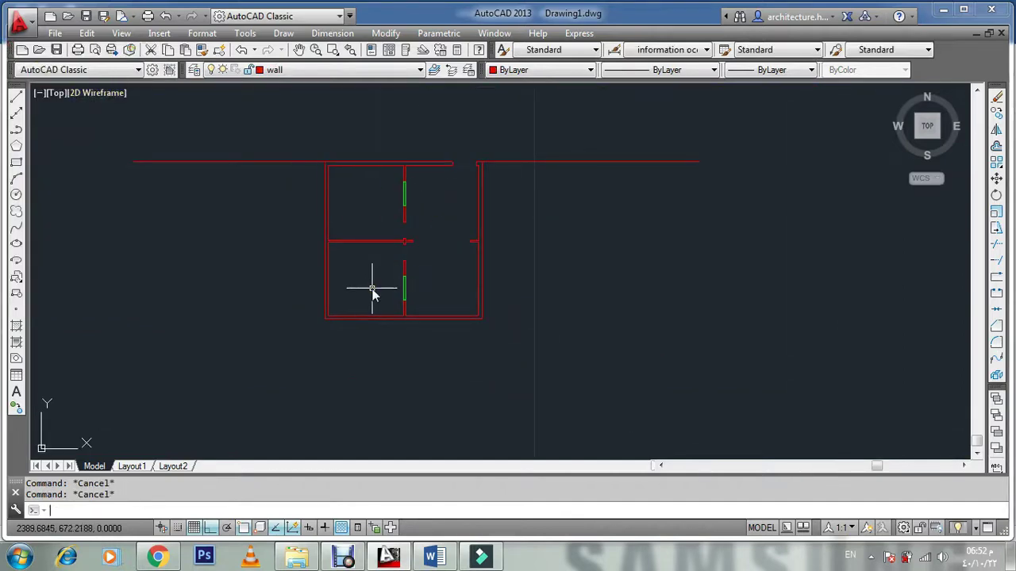
{"action": "scroll", "coordinate": [456, 225], "scroll_direction": "down", "scroll_amount": 2}
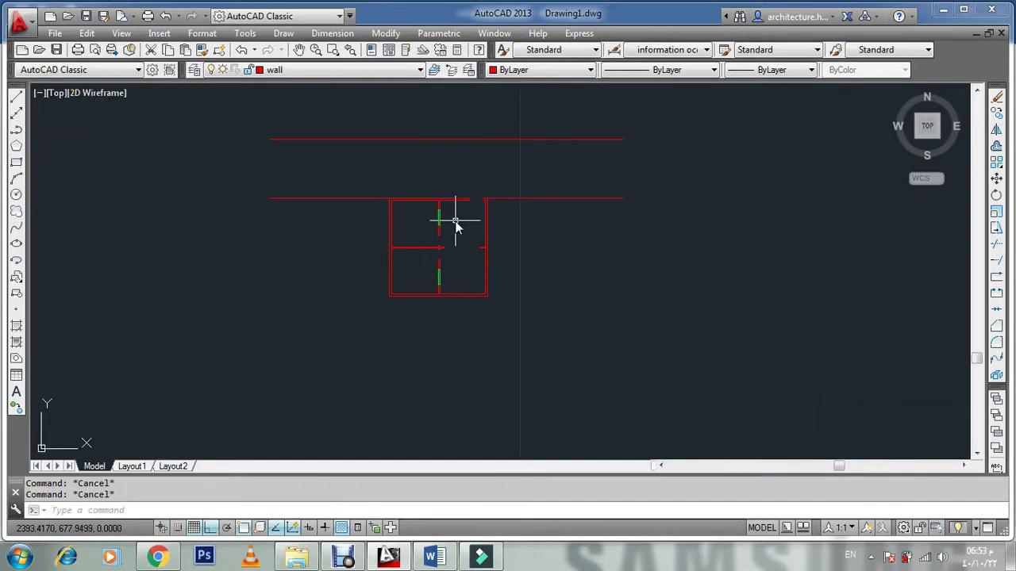